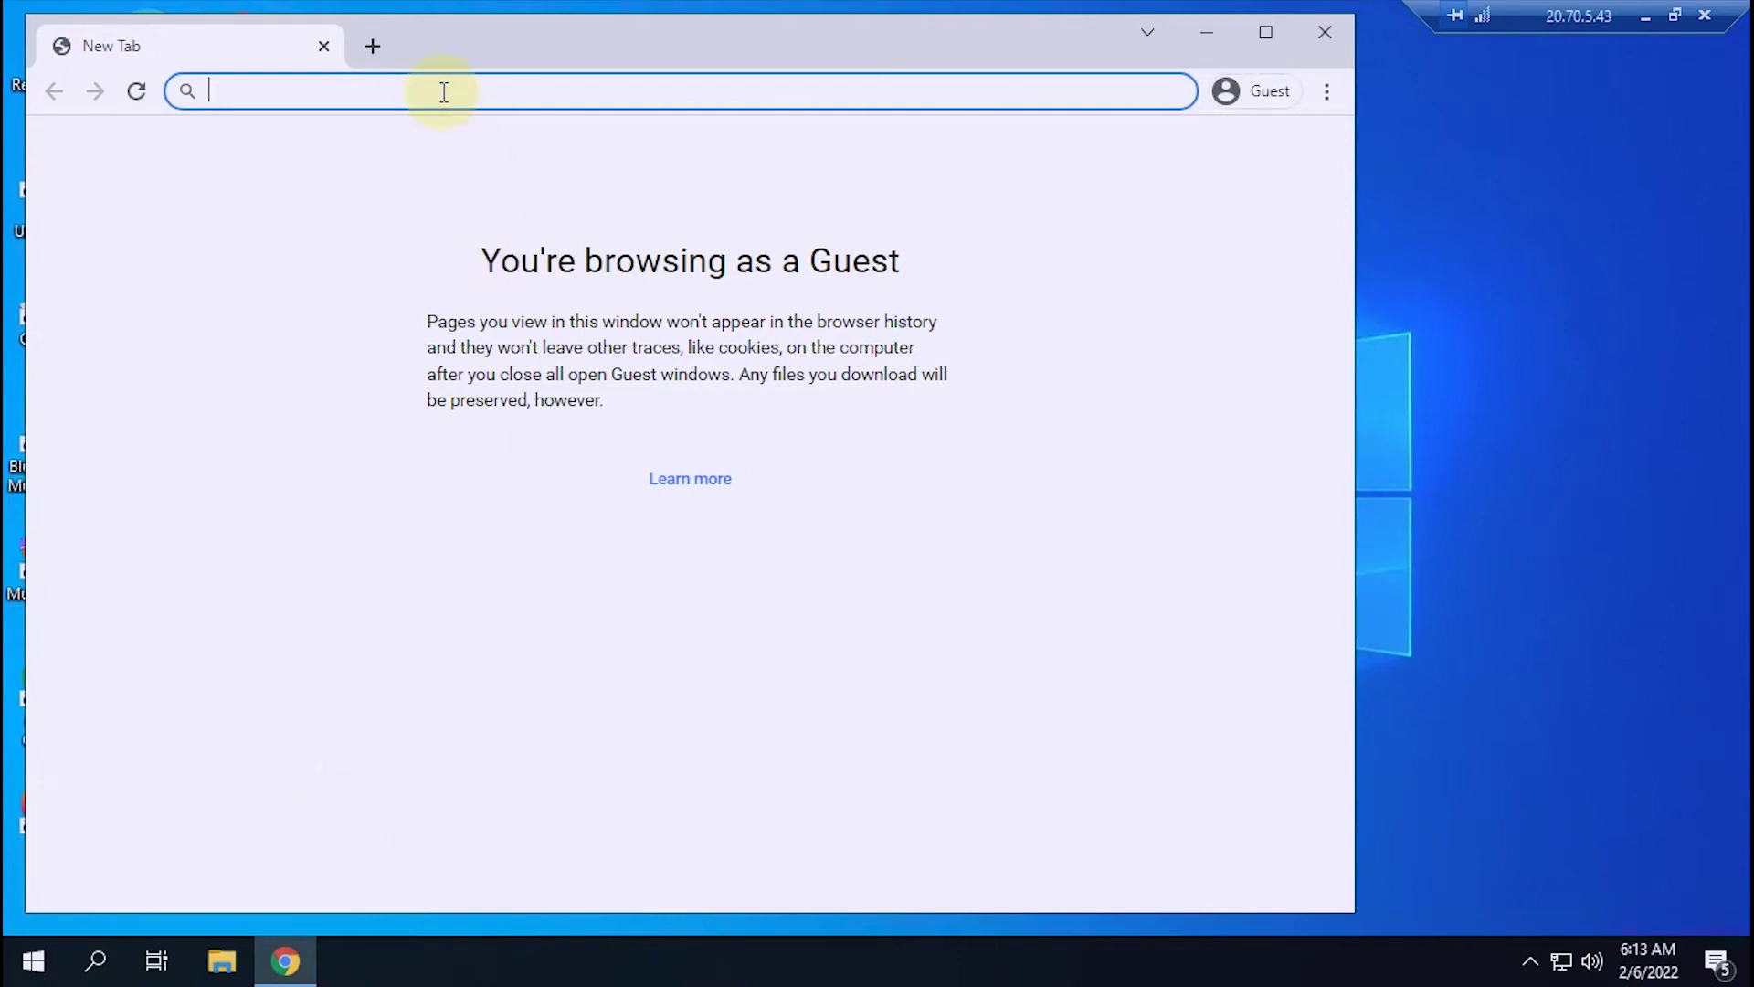
text(never)
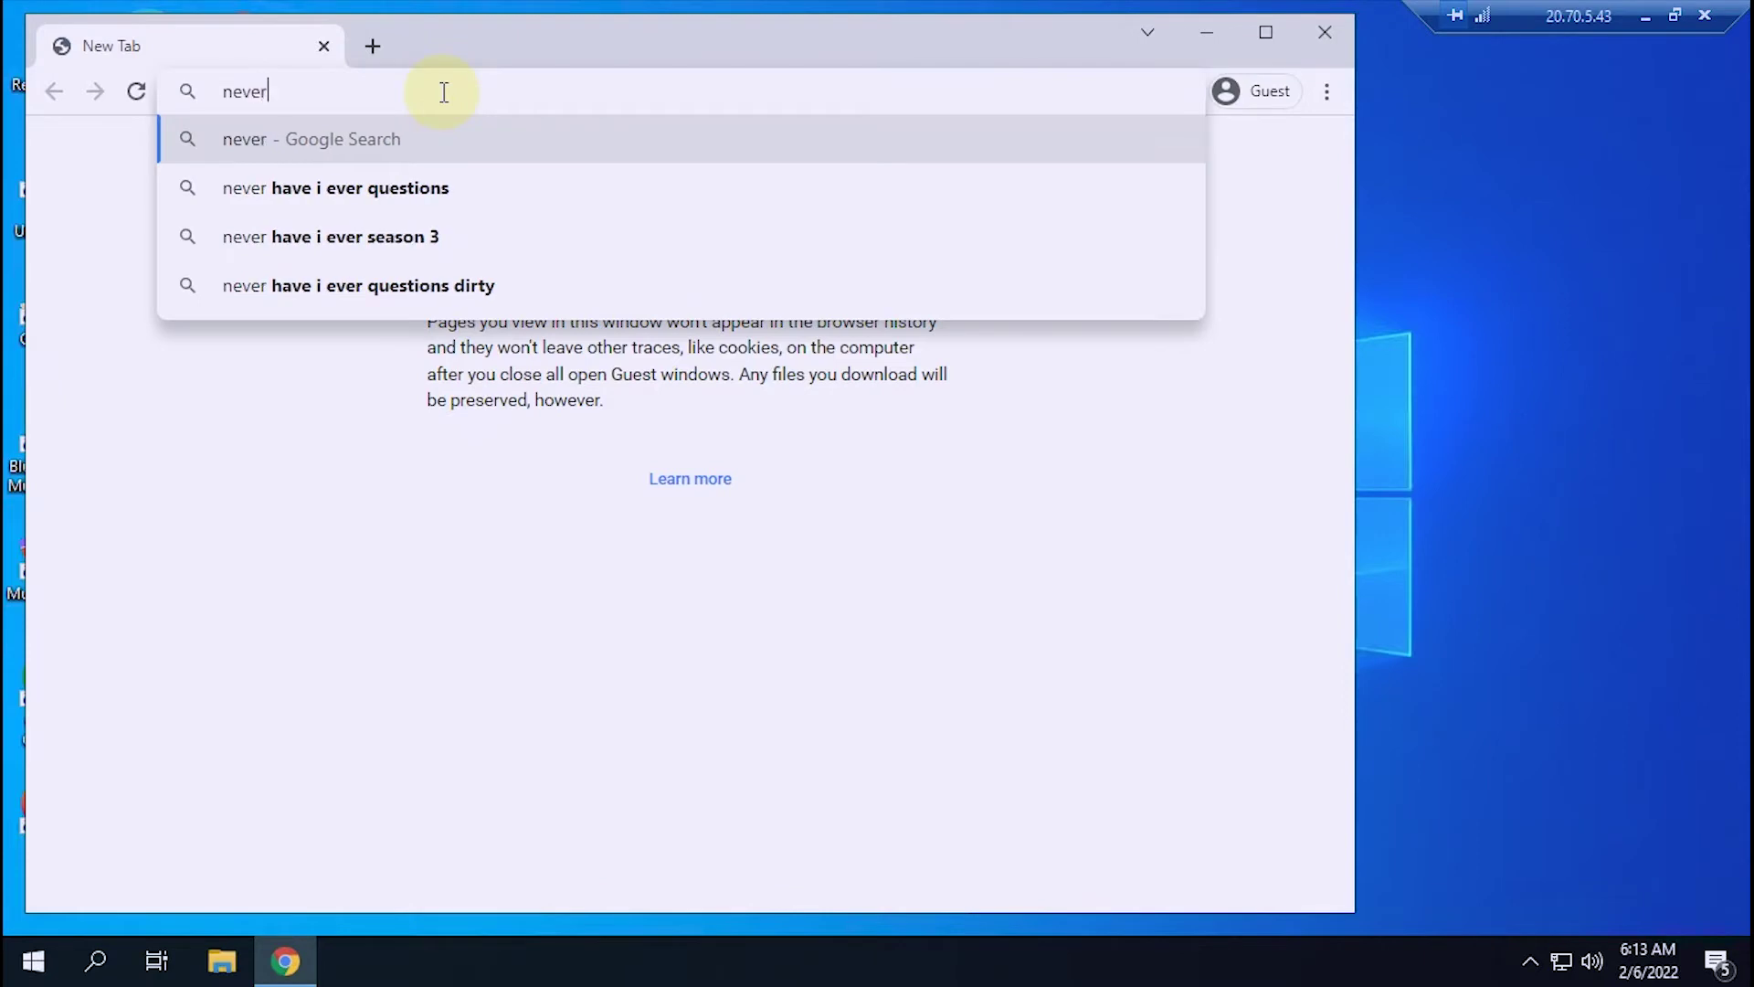
text(instal)
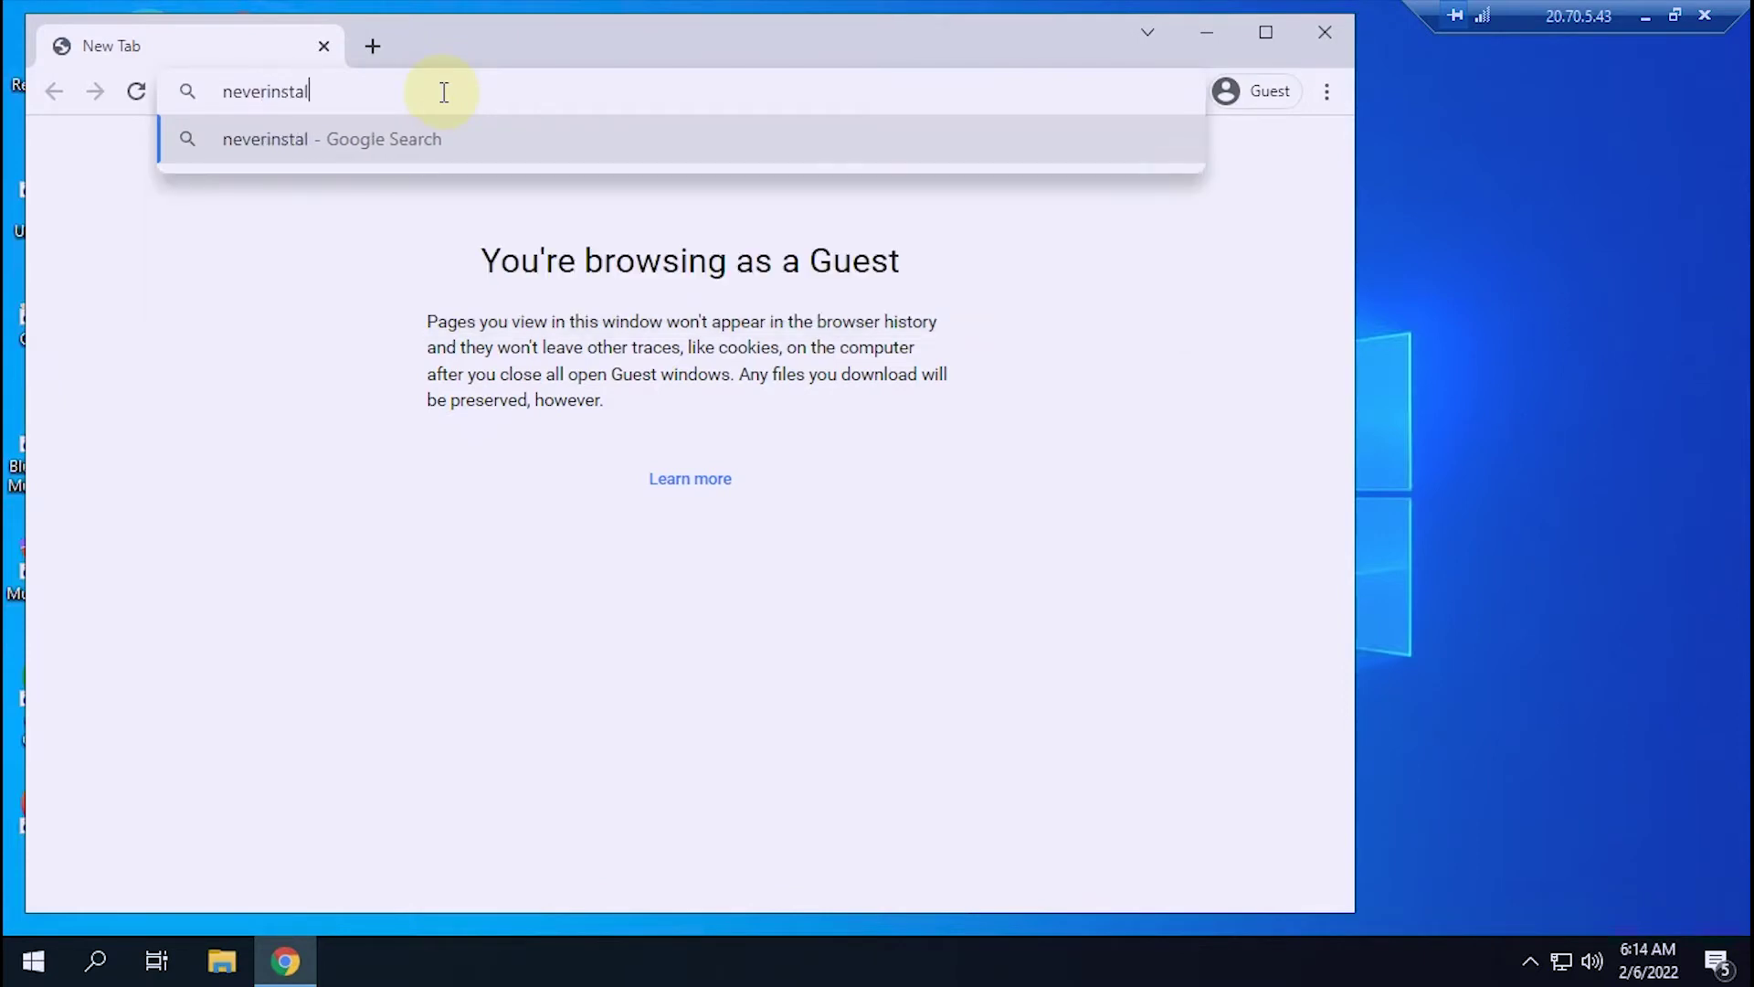
text(l.com)
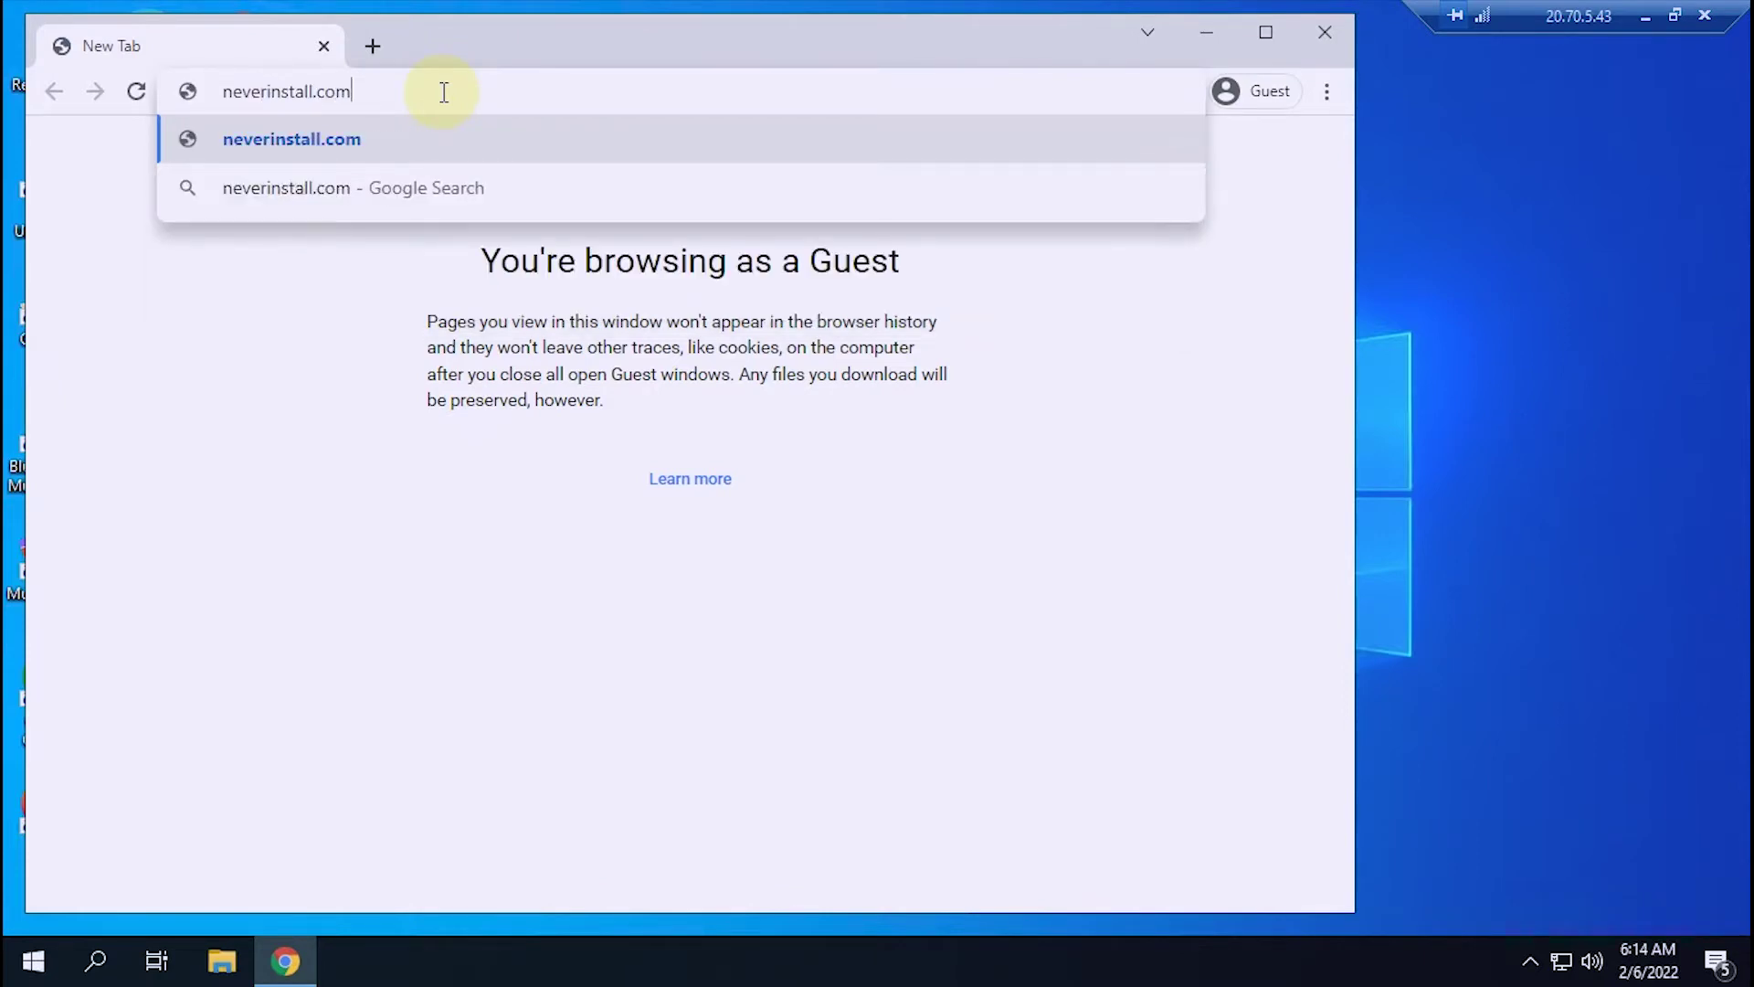
Load neverinstall.com in the Chrome guest window.
key(Return)
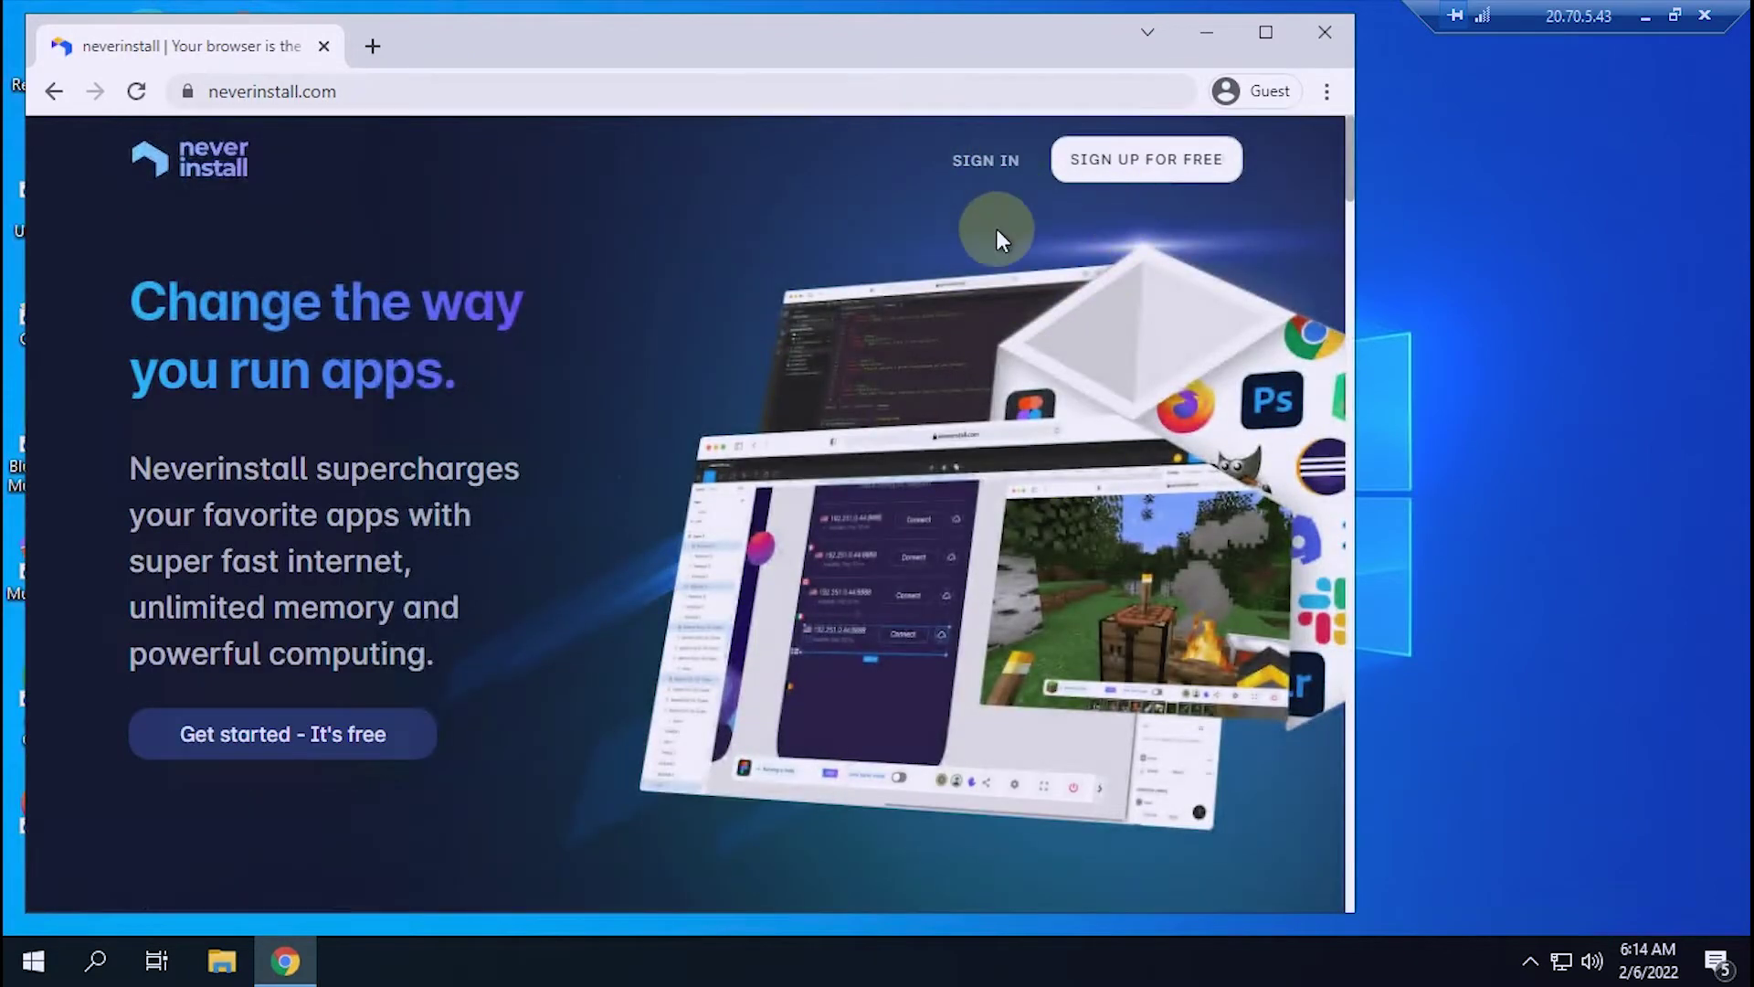
Sign up for Neverinstall via Facebook login, landing on the Utility apps page.
click(1127, 165)
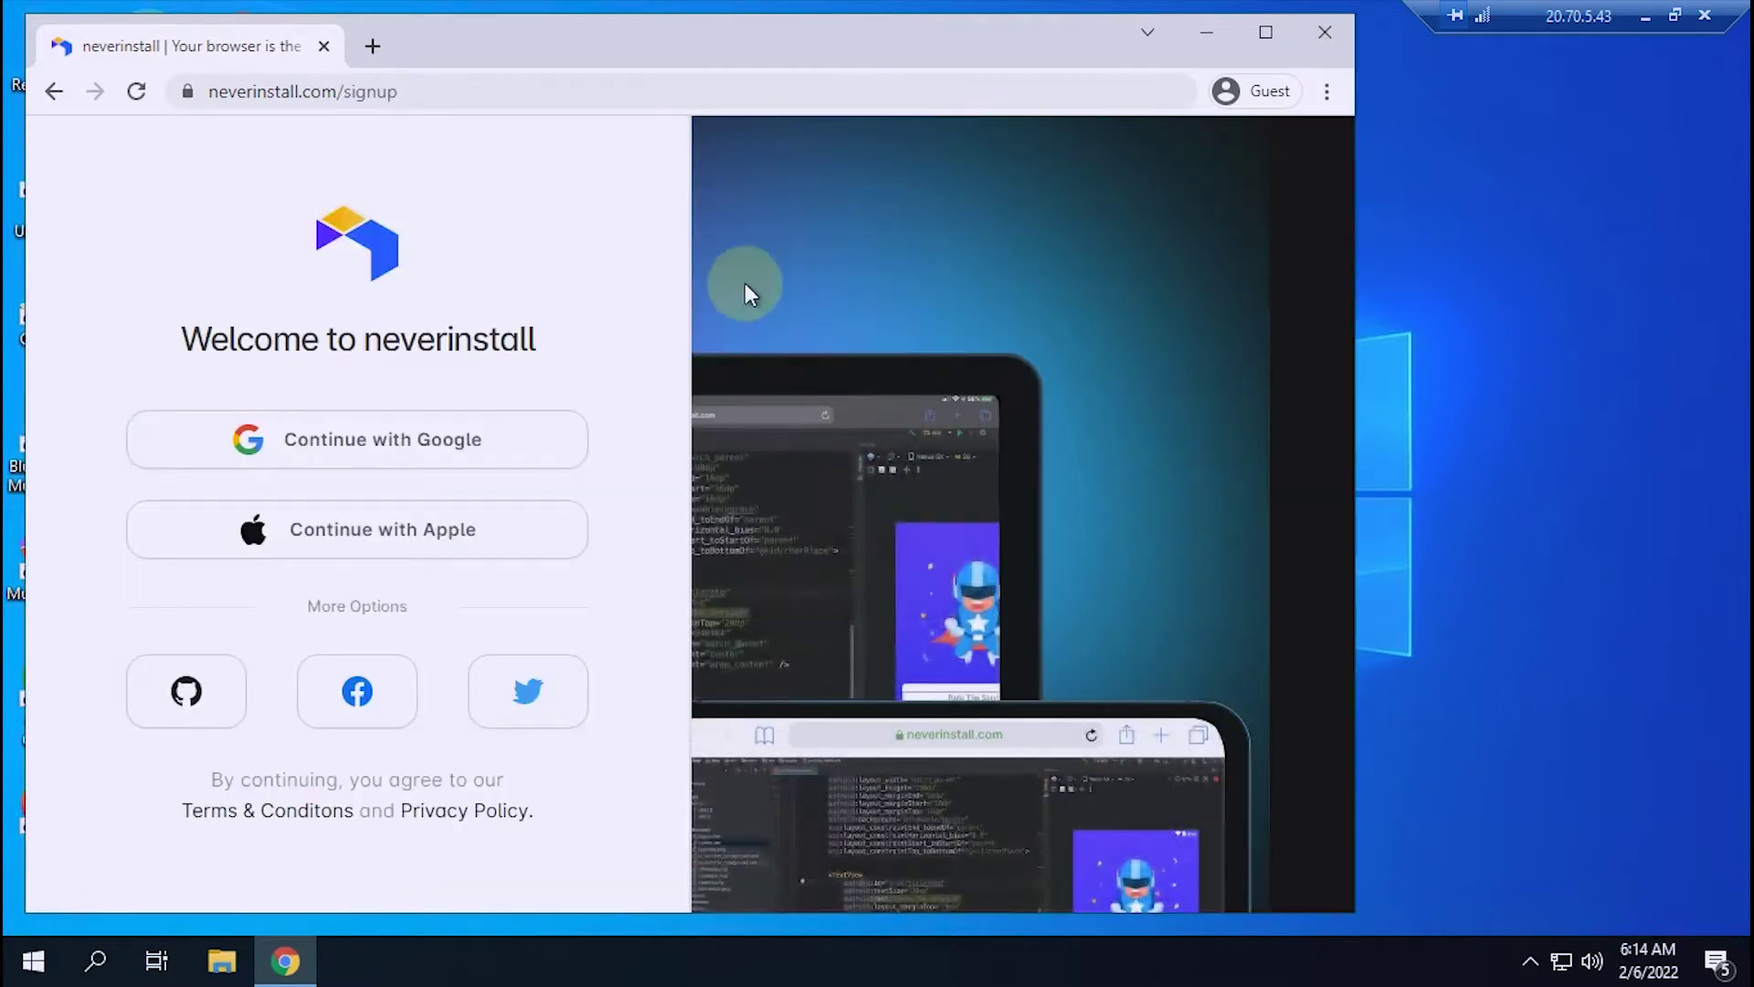
double_click(764, 41)
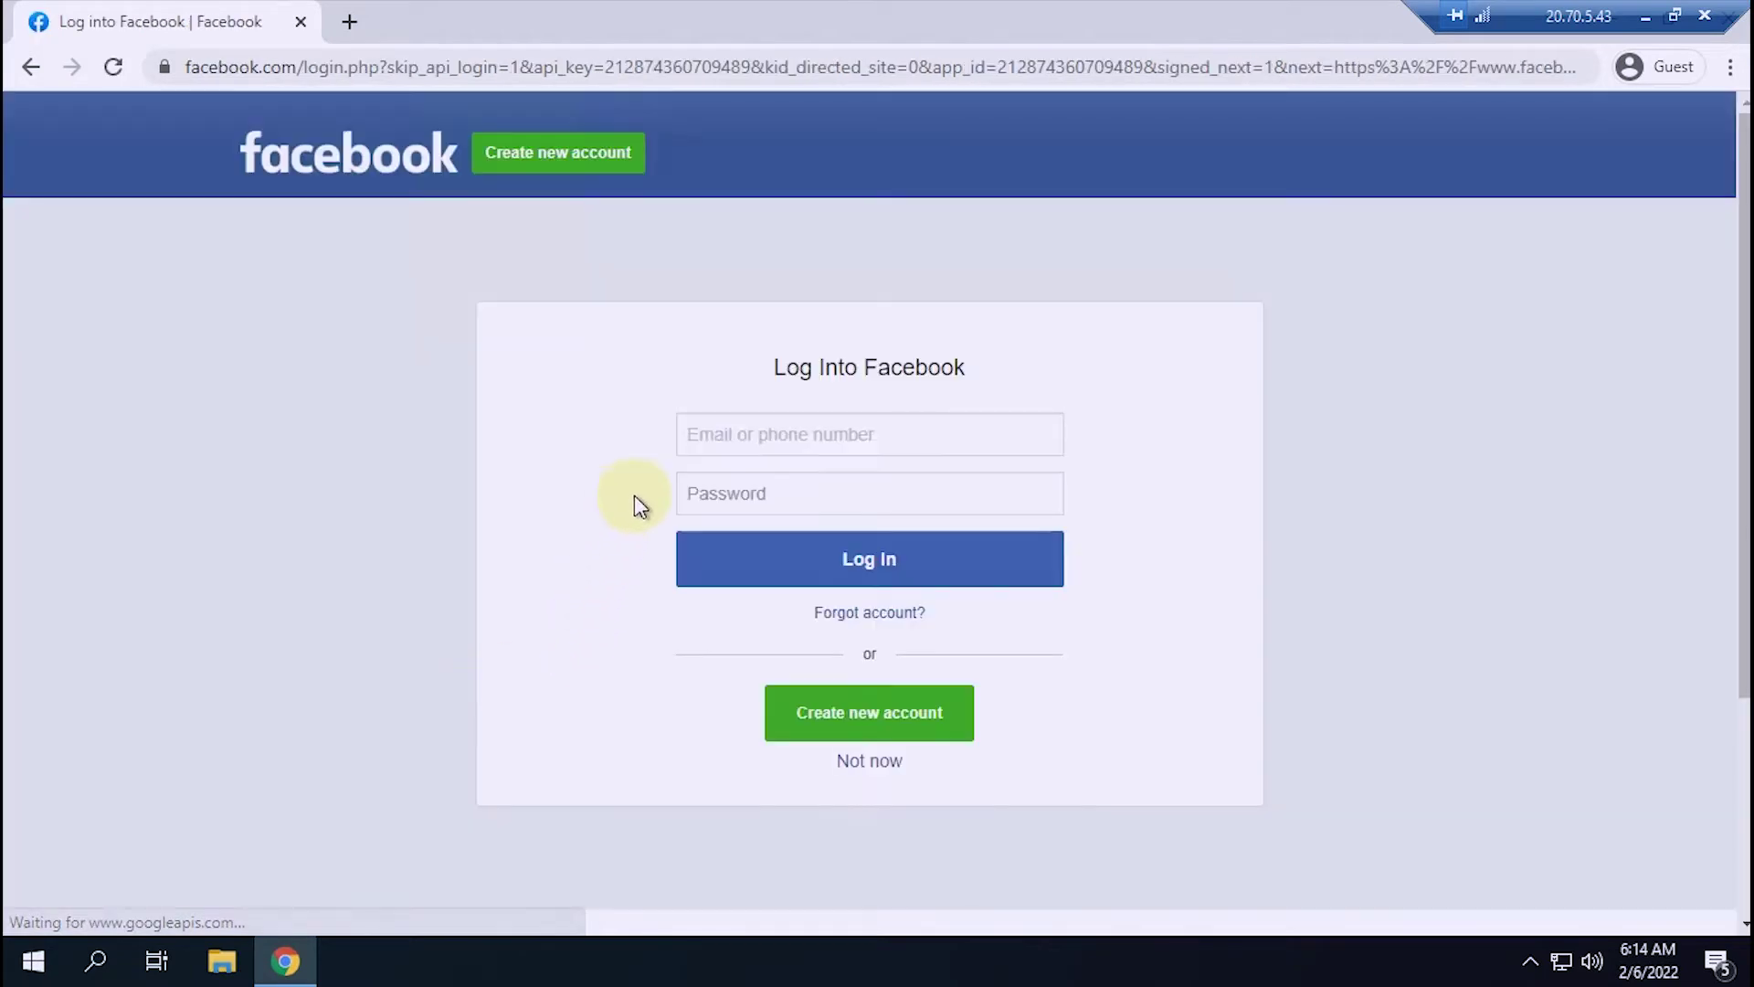
click(791, 431)
click(839, 559)
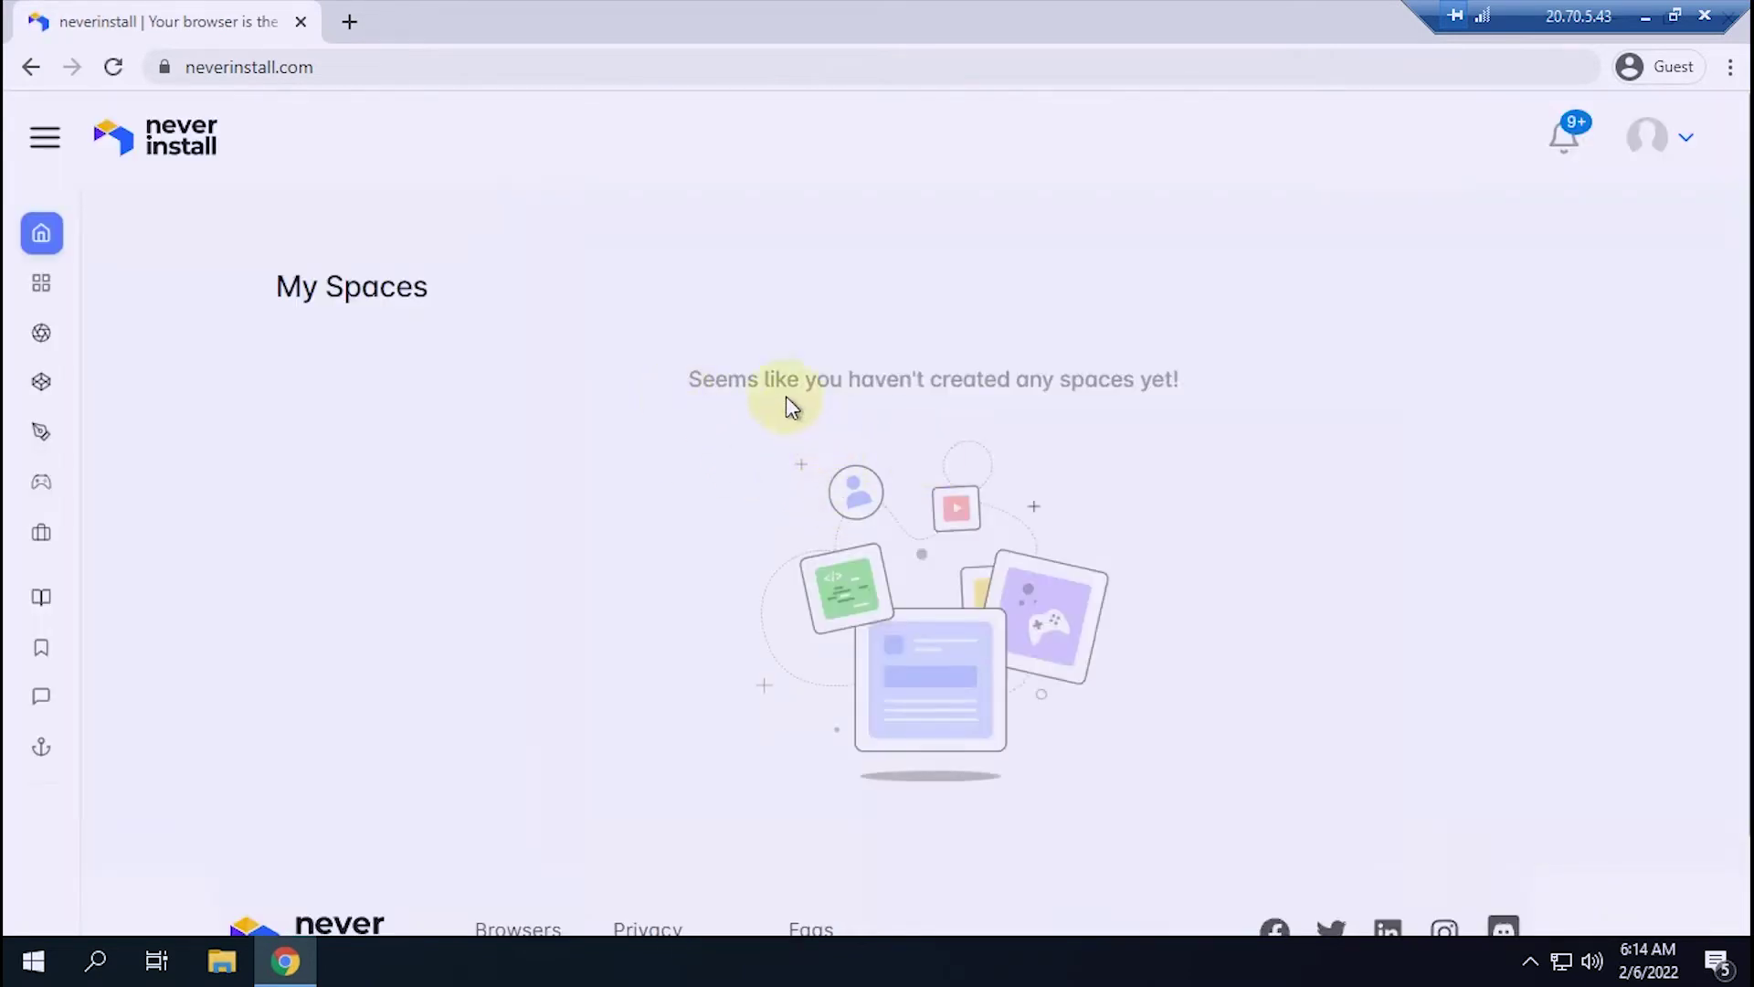
Launch a Firefox space in the US from the Browsing category and enter the running space.
click(41, 332)
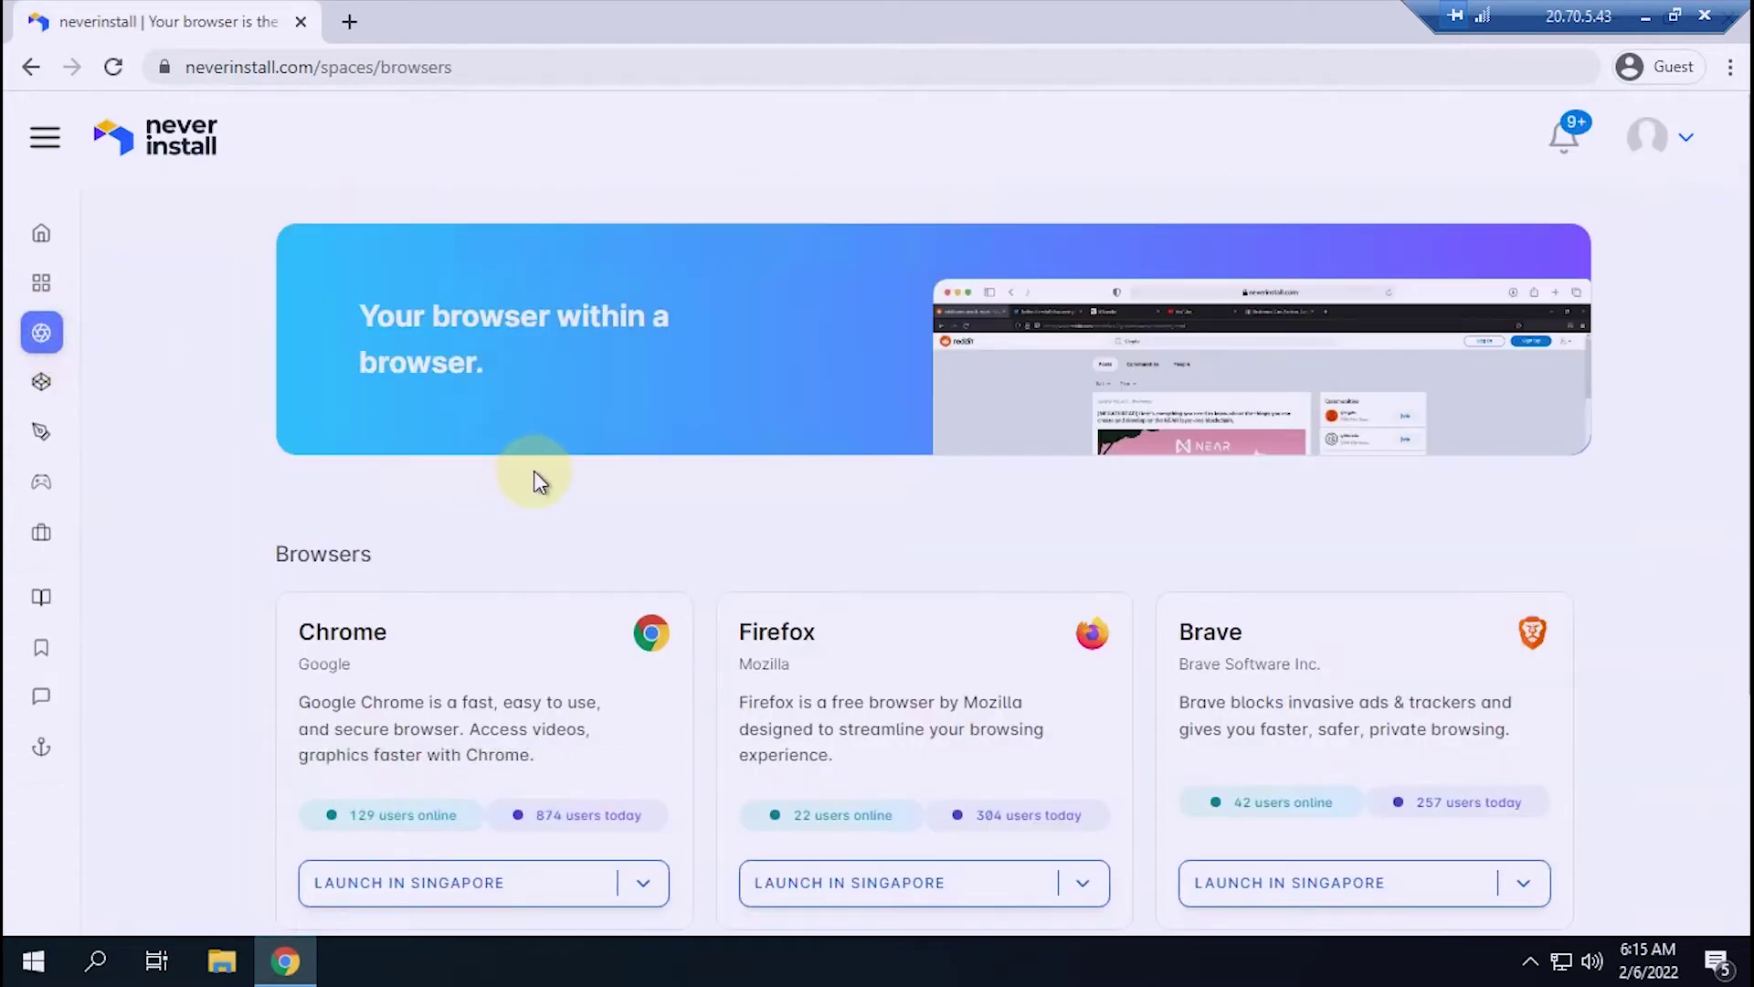
scroll(906, 578, down, 2)
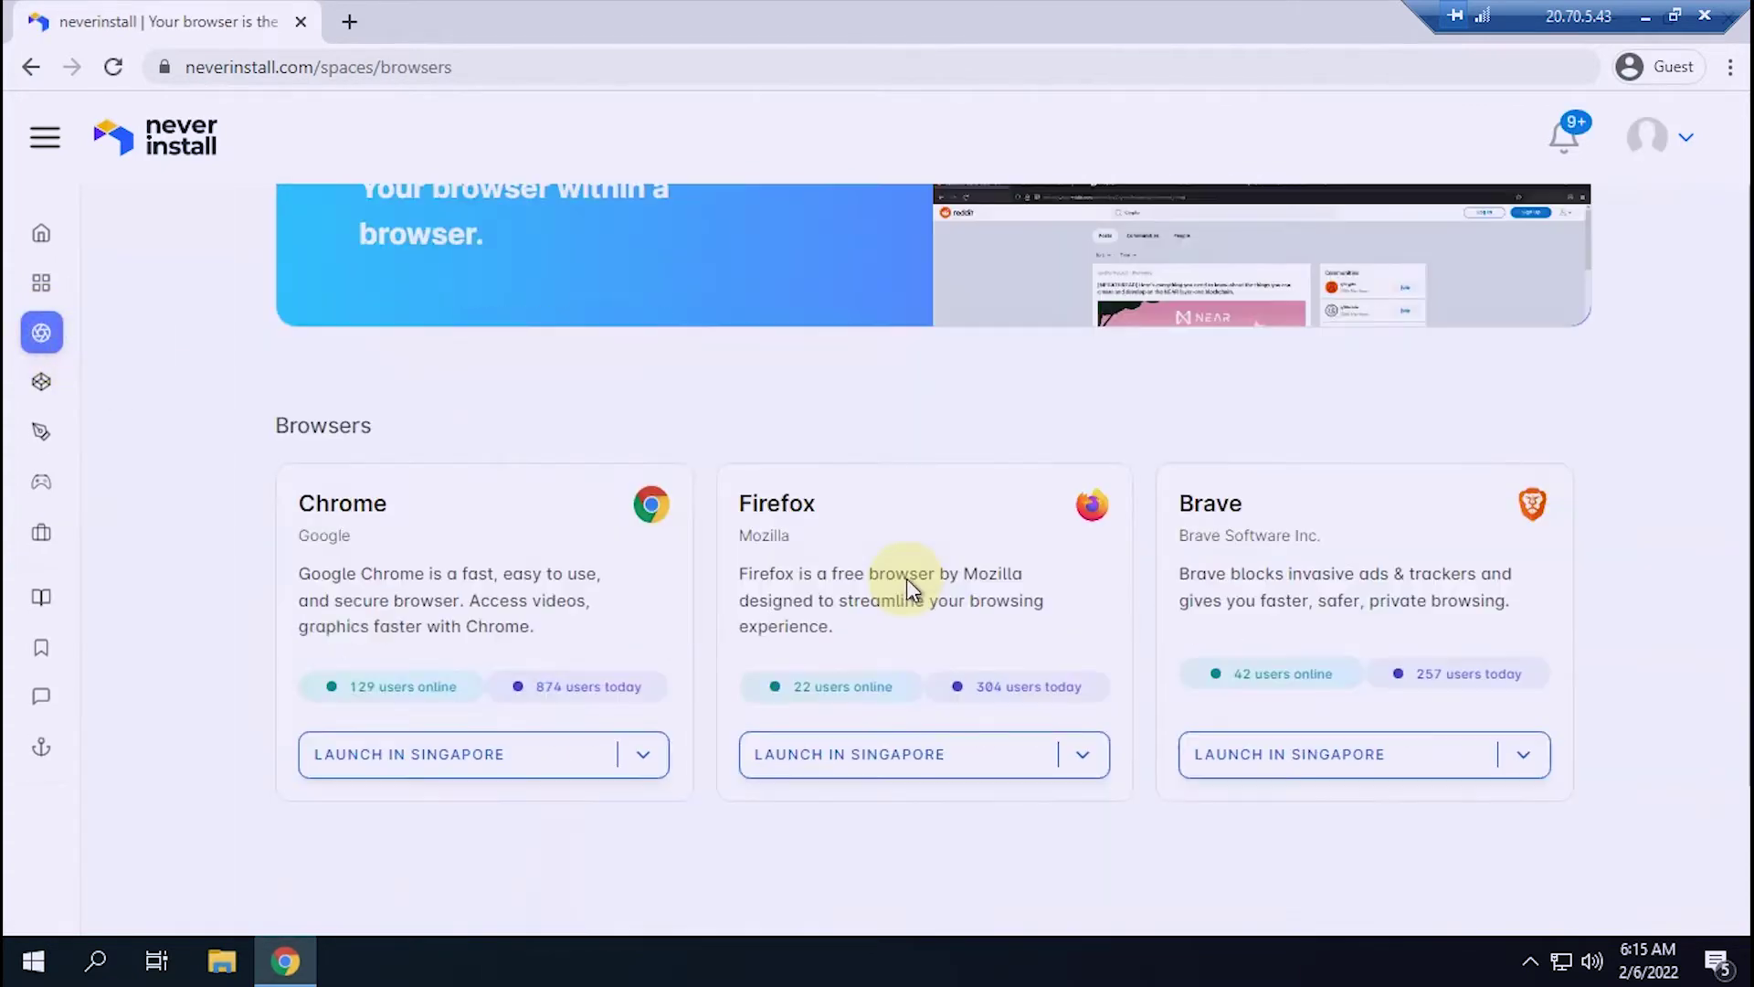
scroll(902, 577, down, 2)
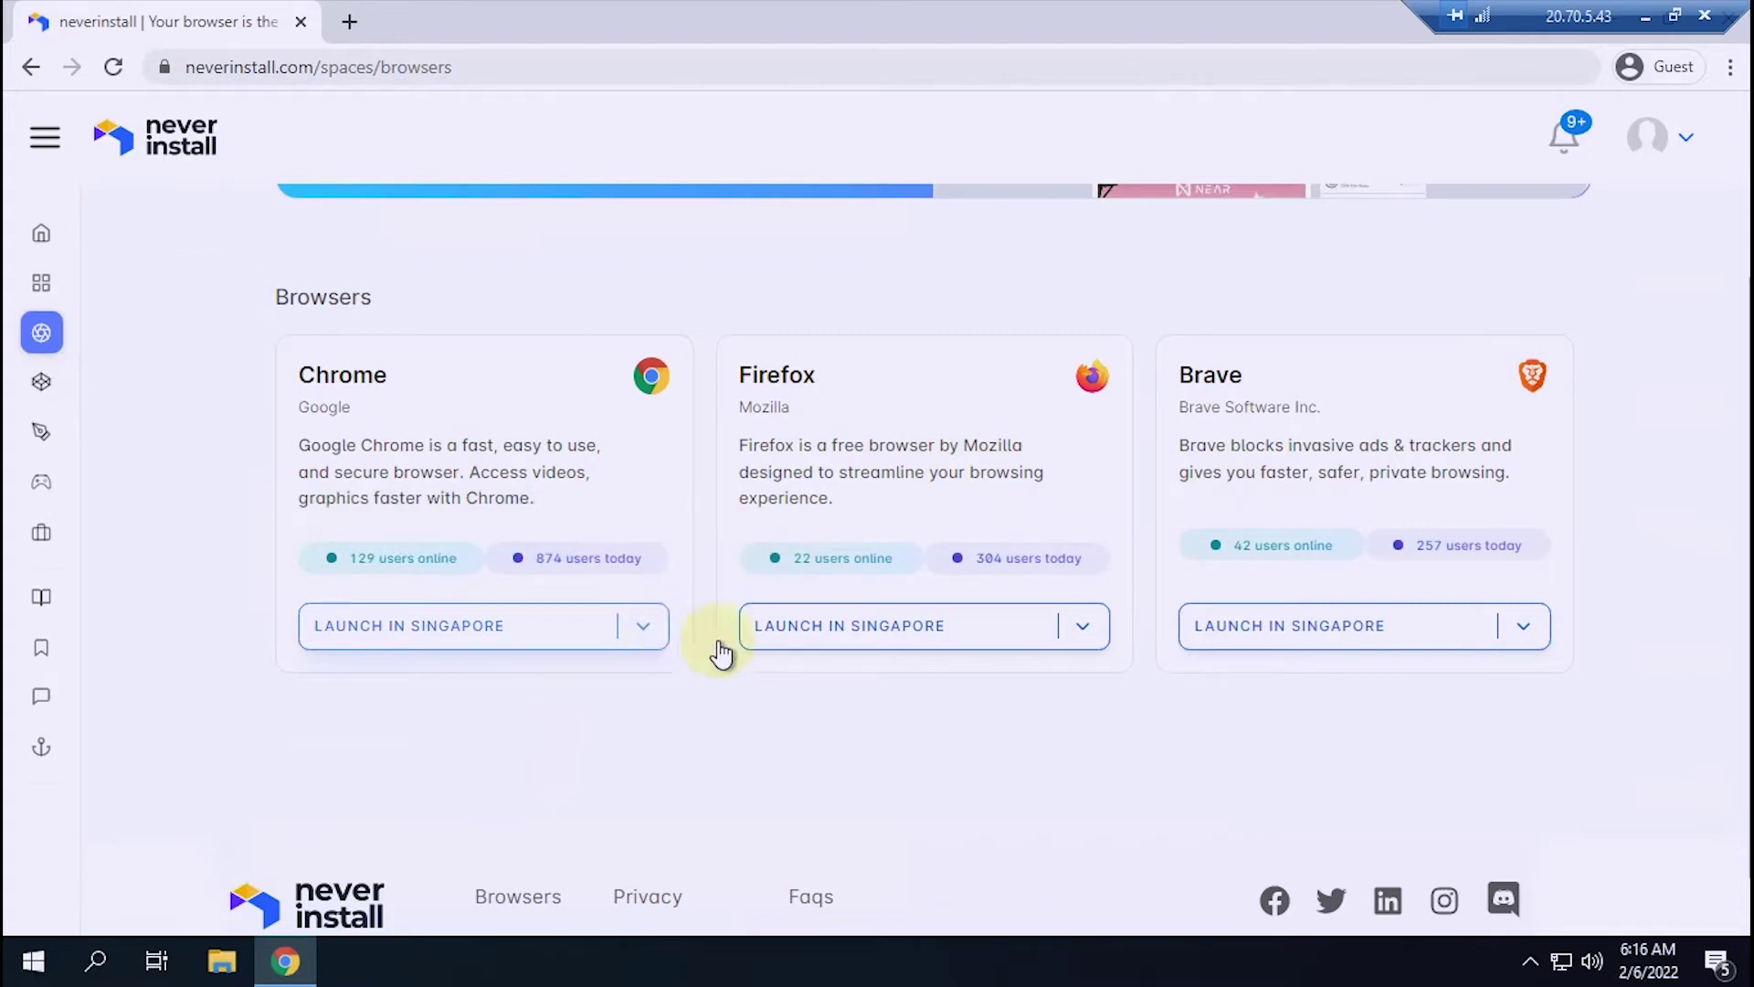
click(1090, 631)
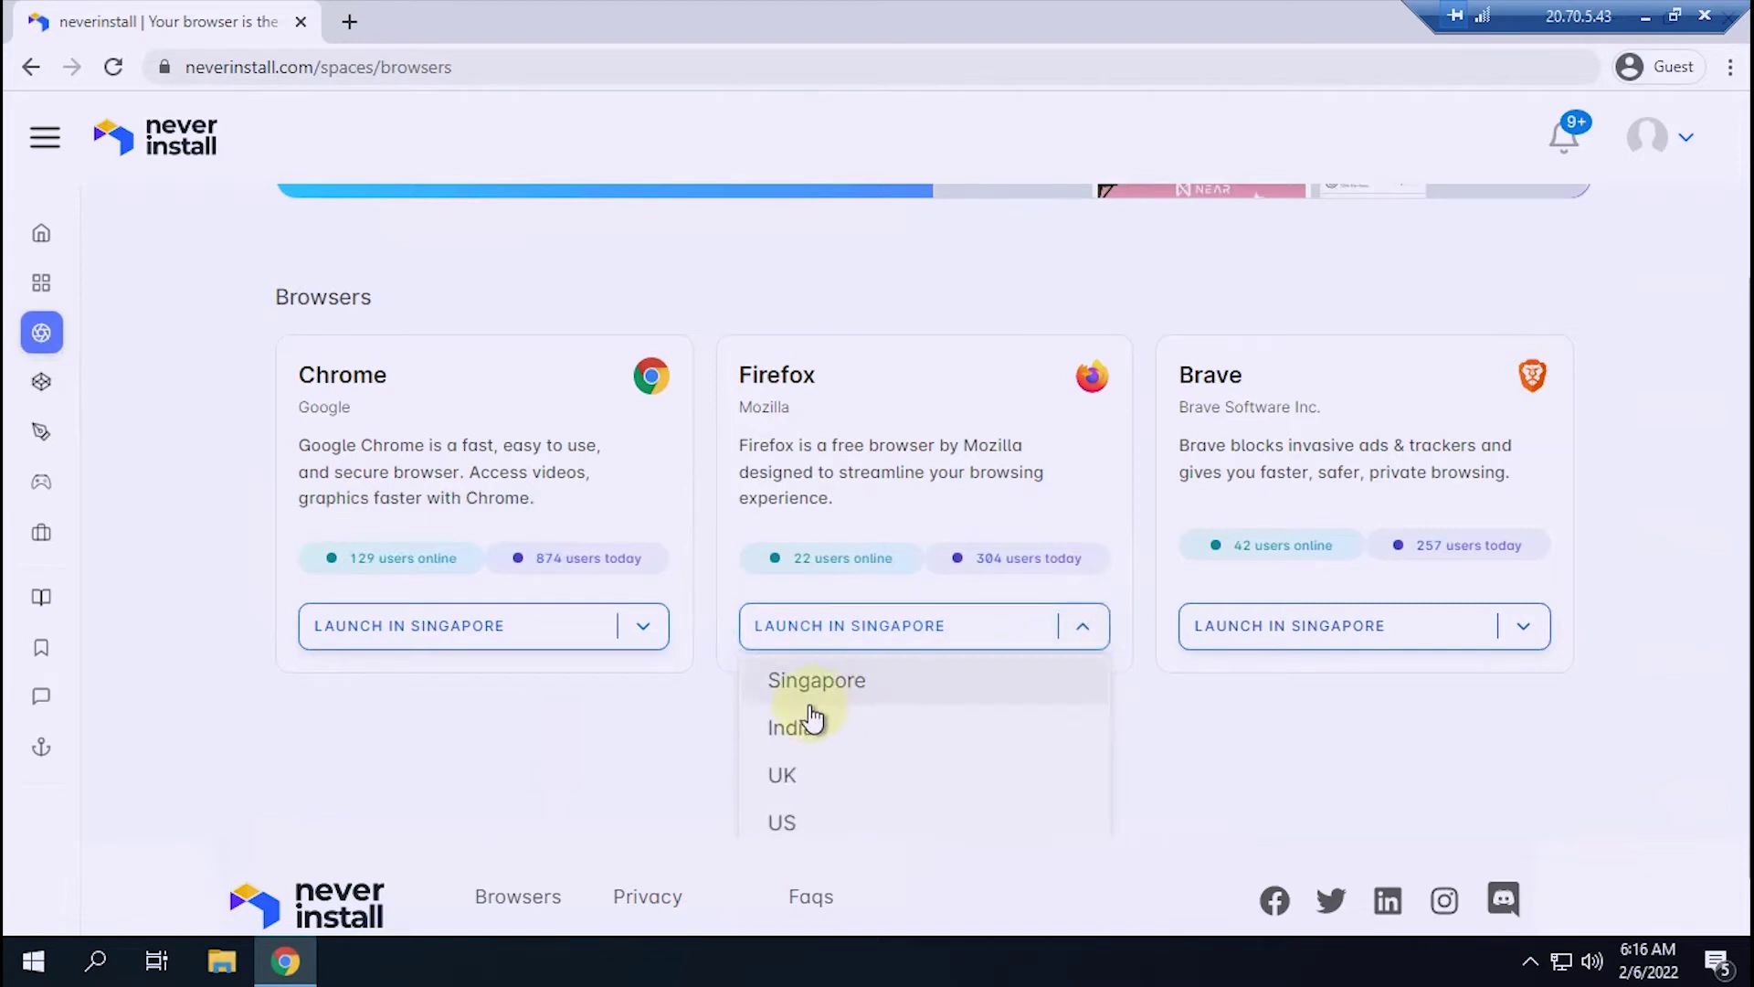
click(782, 826)
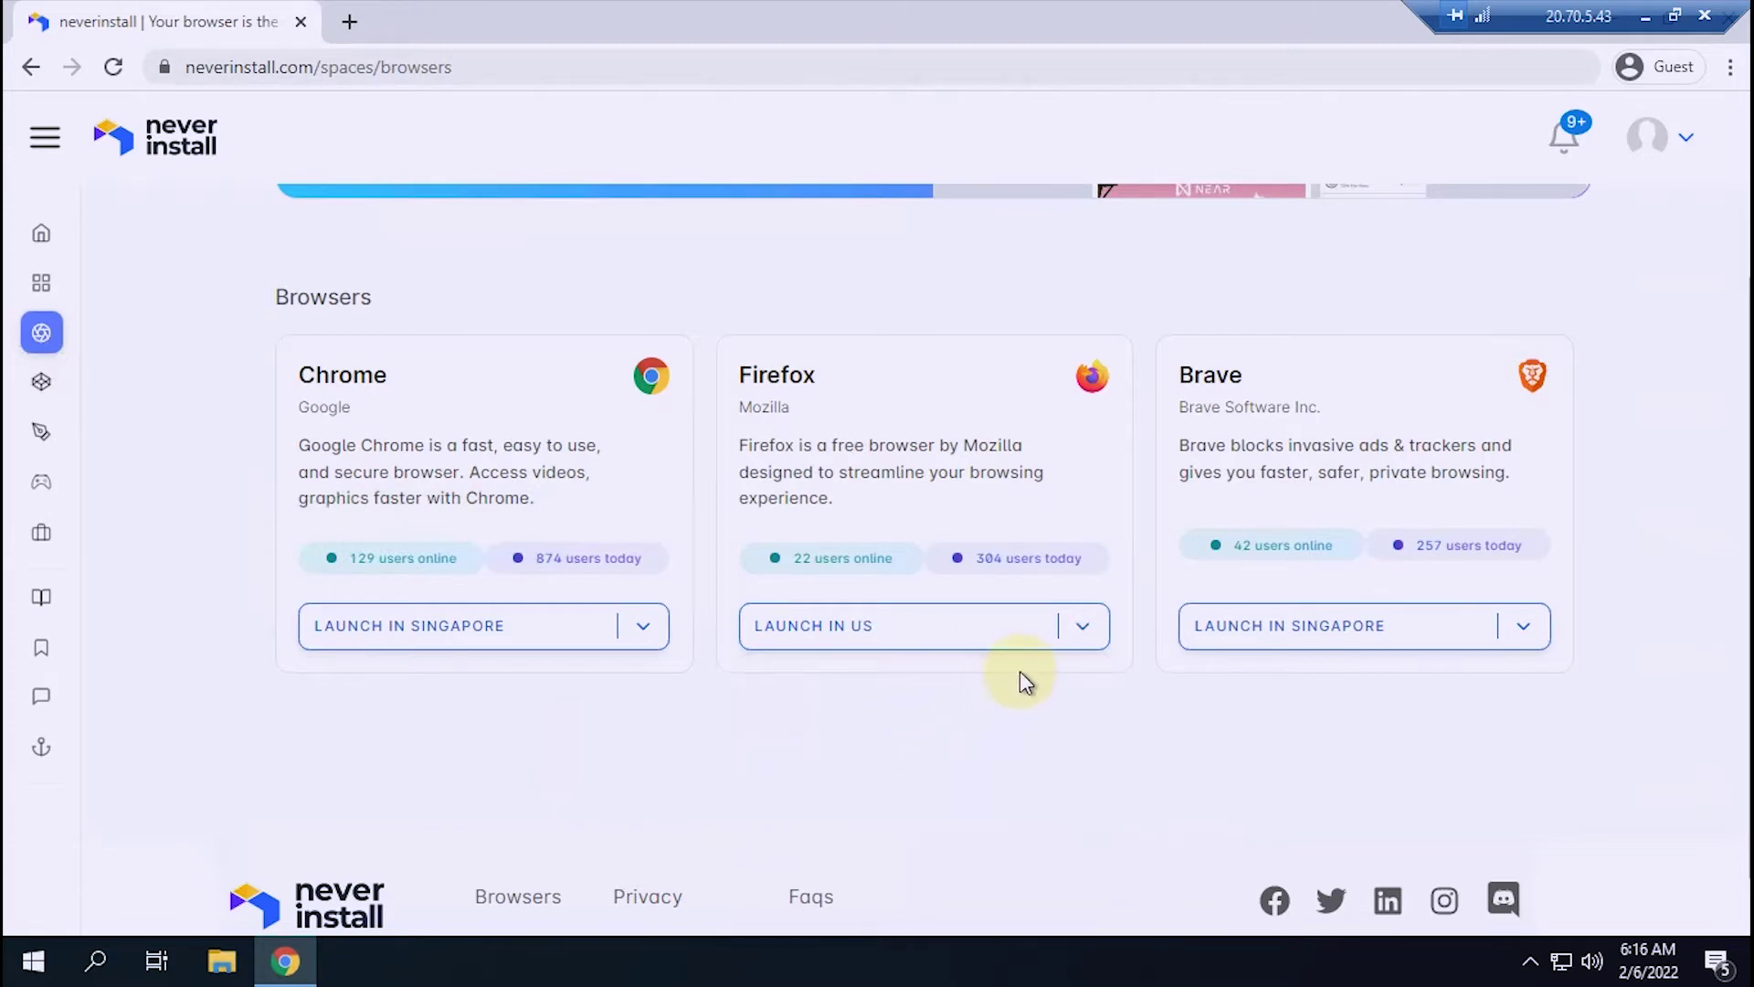
click(818, 629)
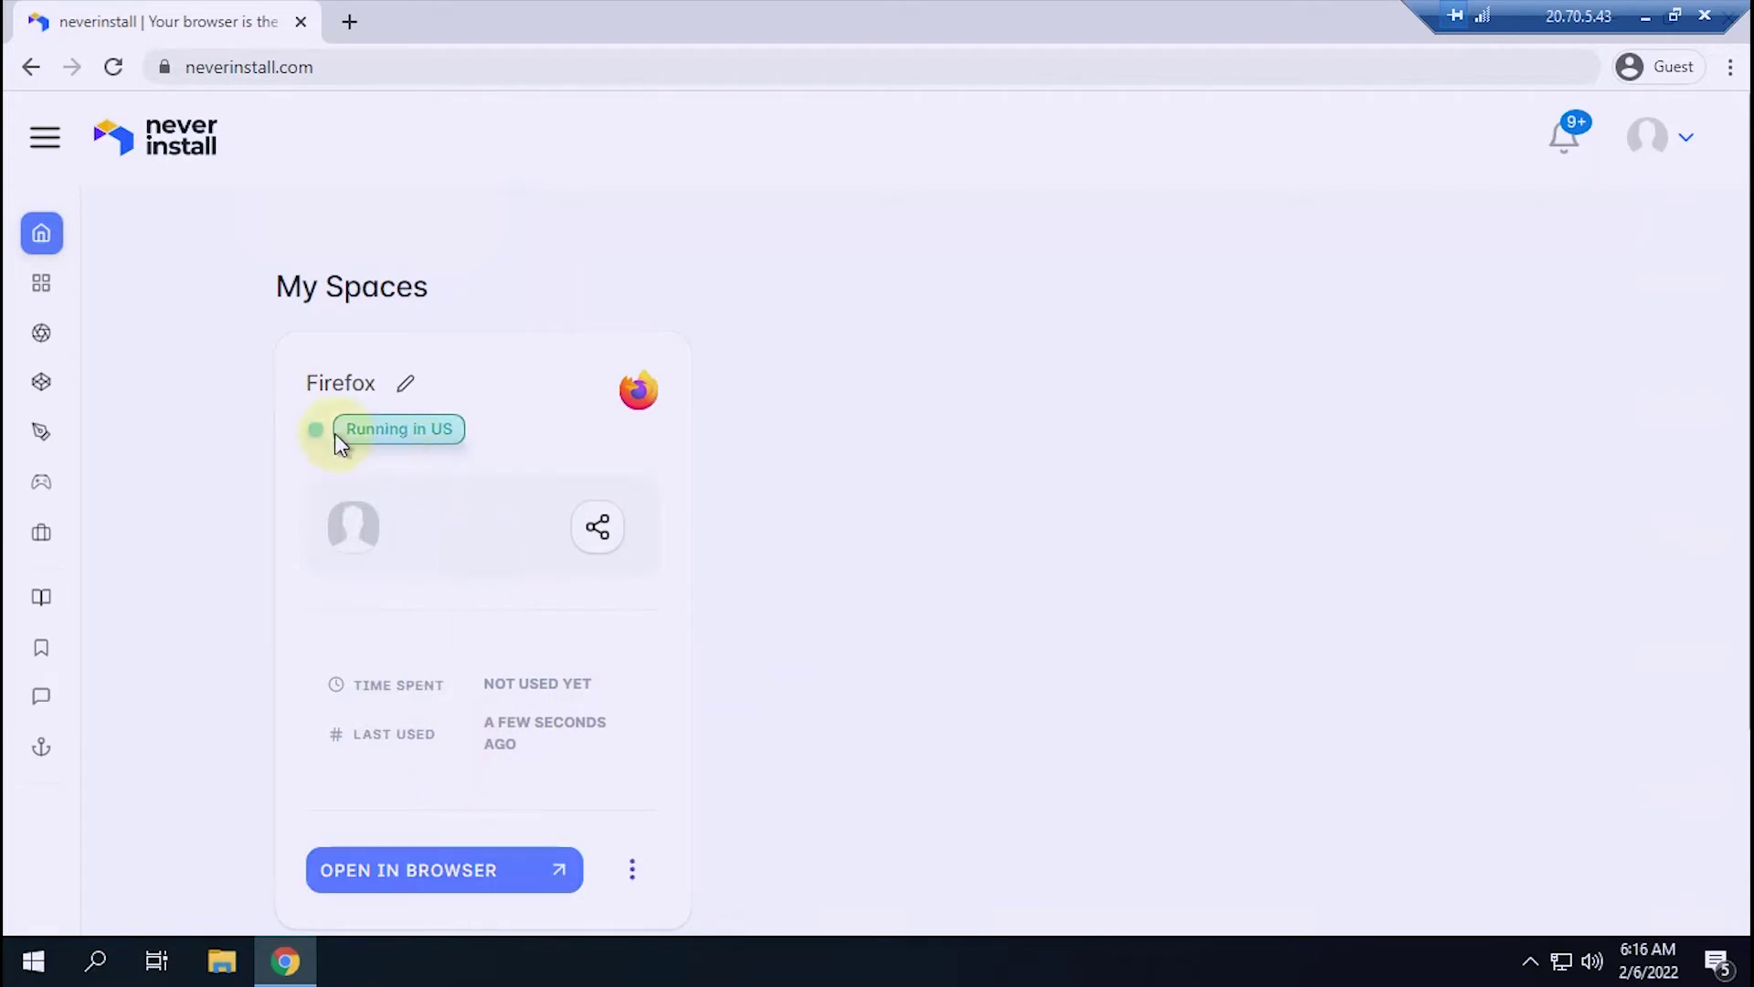
click(442, 884)
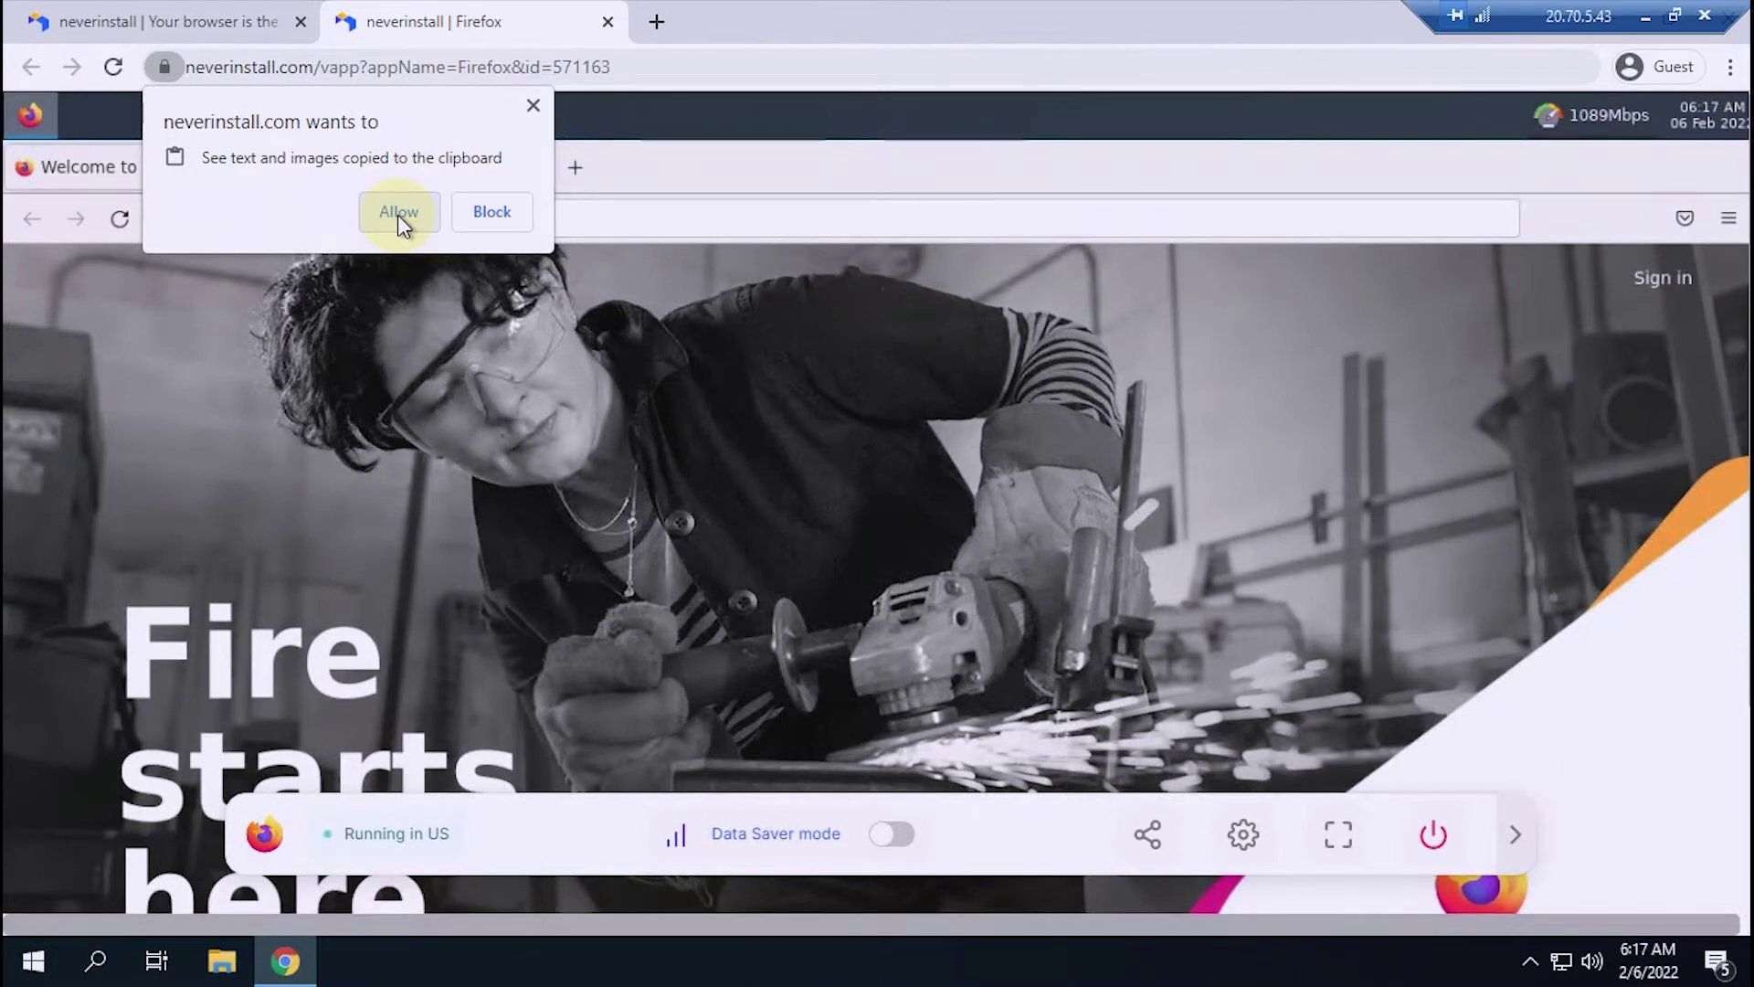
Allow clipboard access and load iphey.com in the remote Firefox.
click(397, 216)
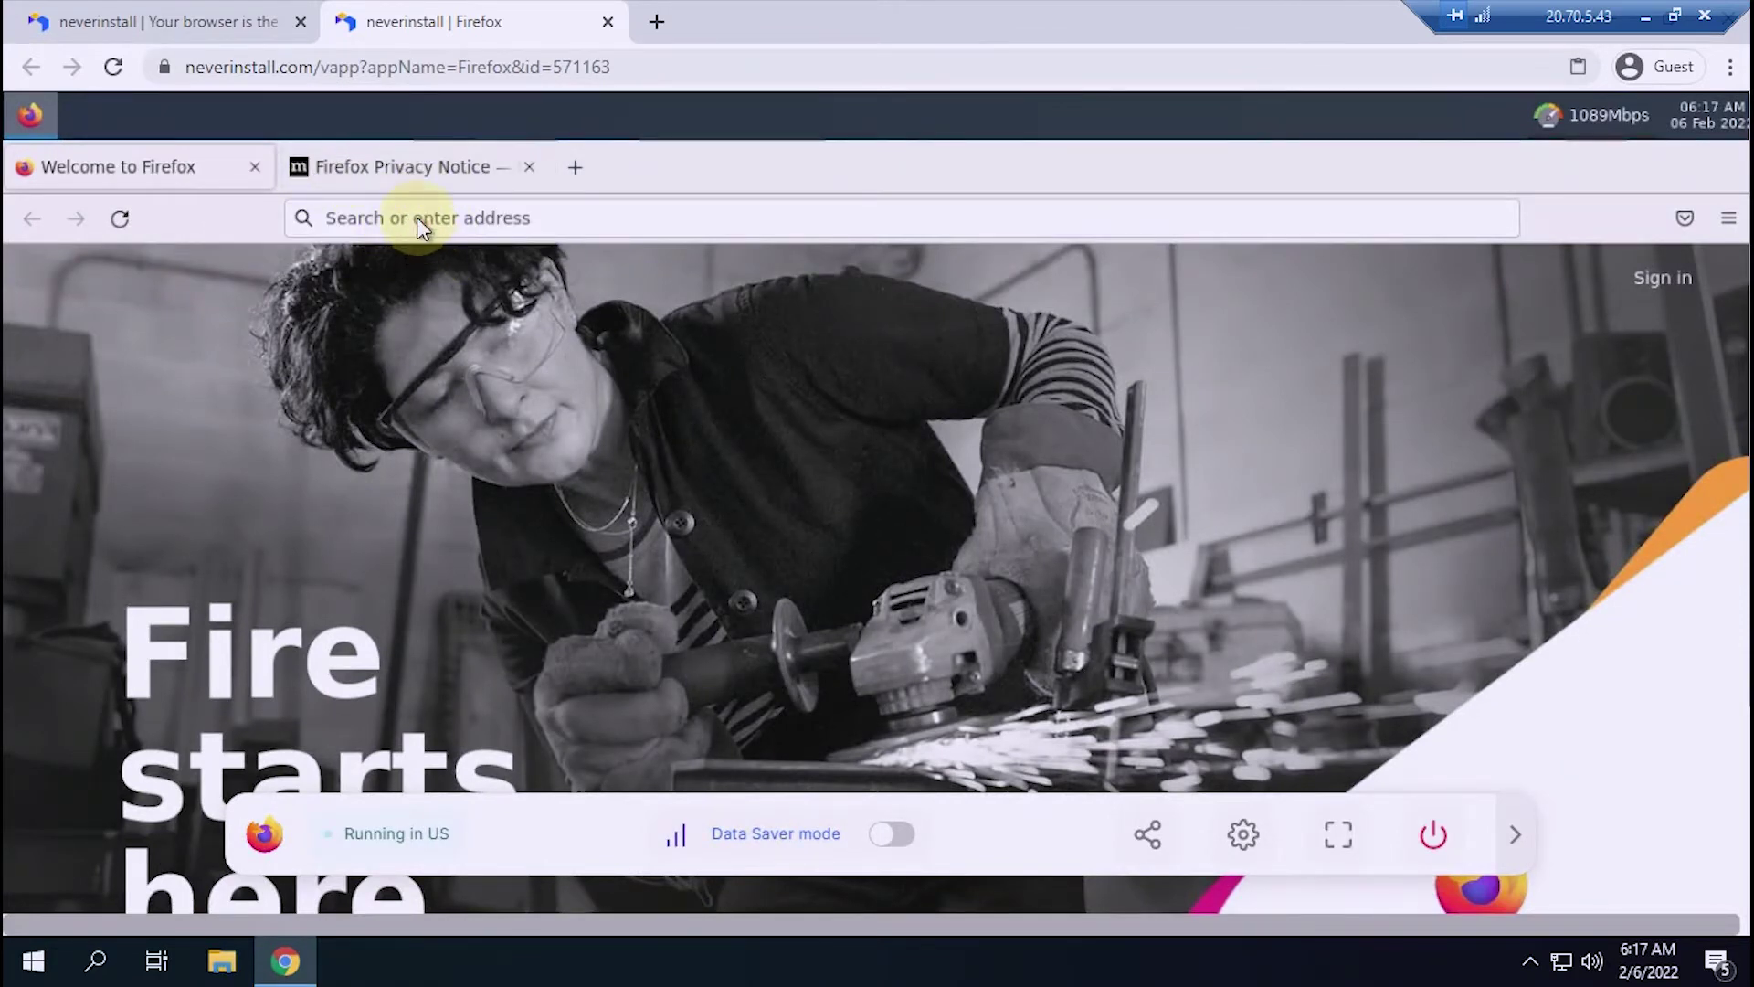
click(417, 218)
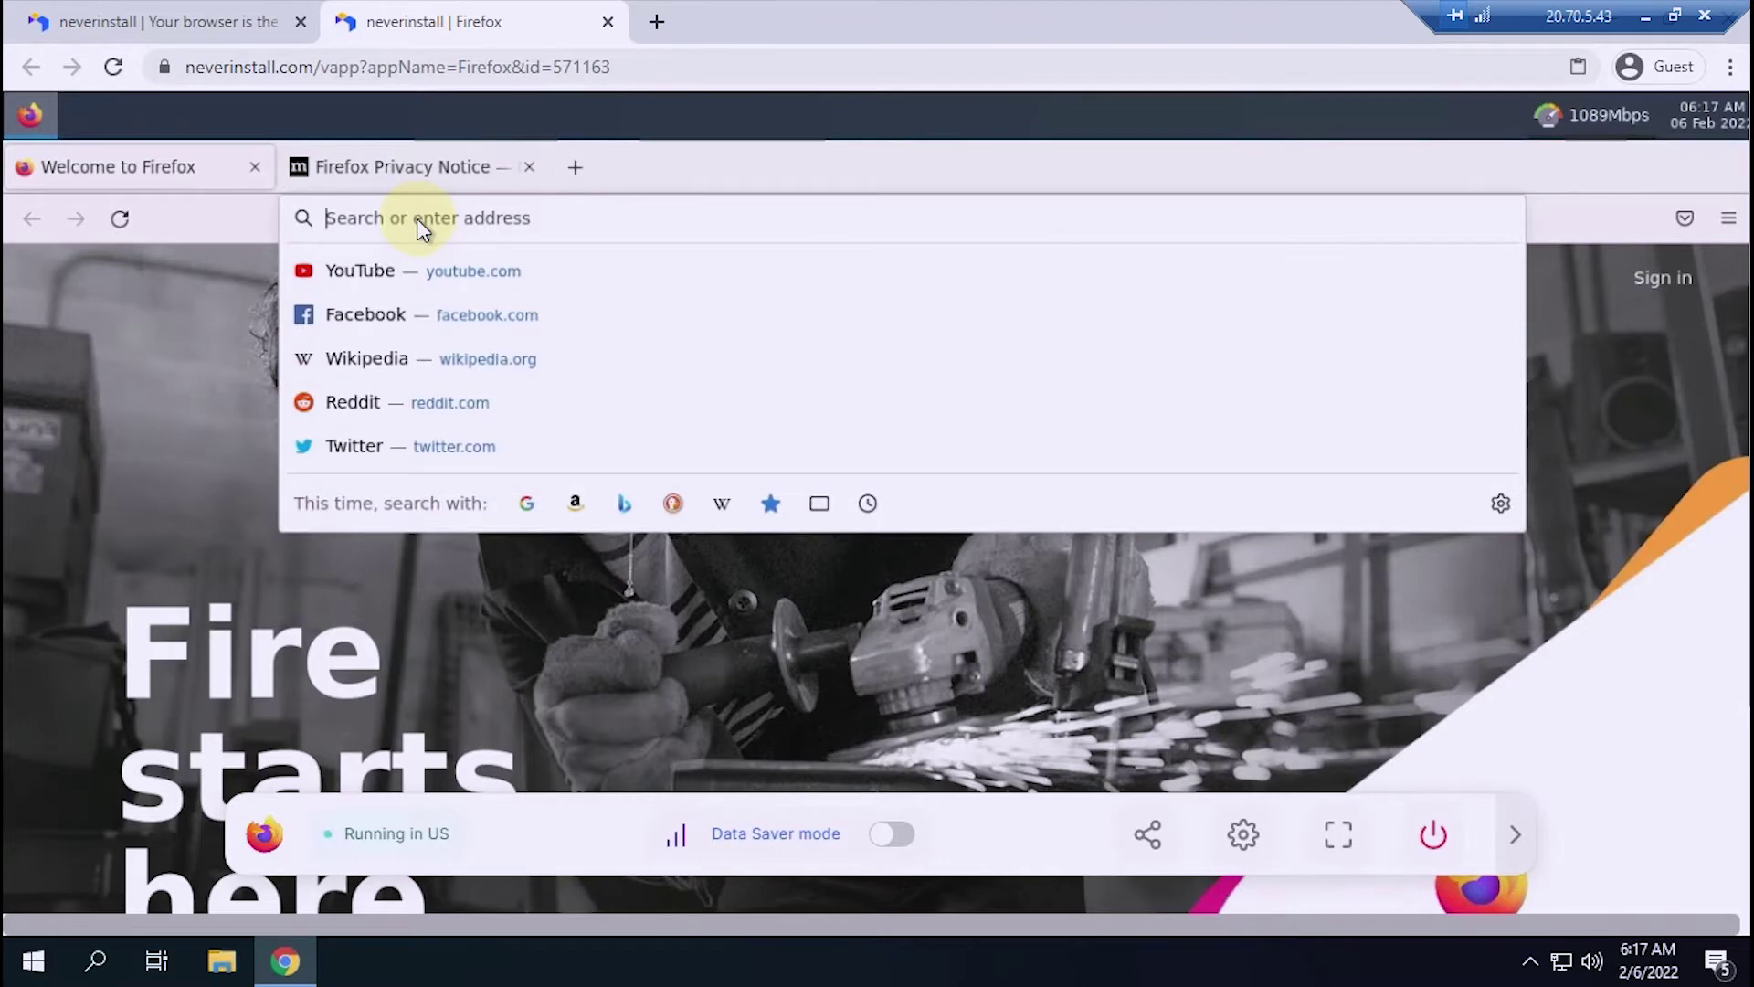
text(iphey)
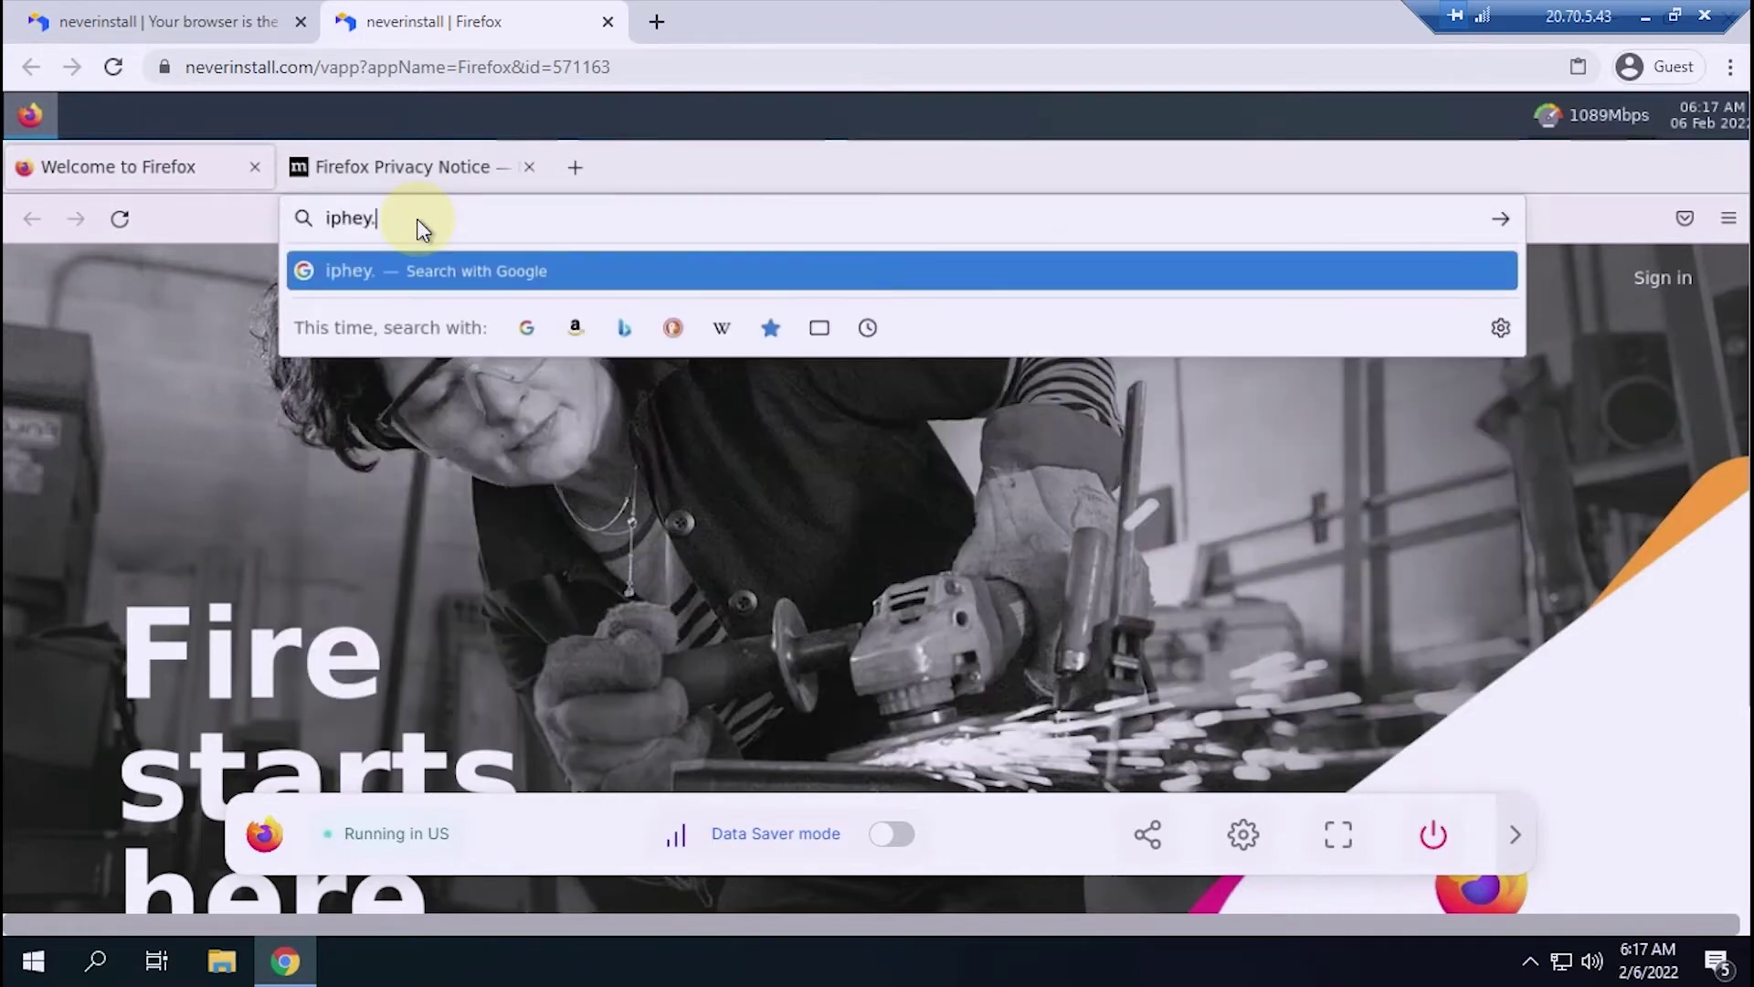
text(.com)
key(Return)
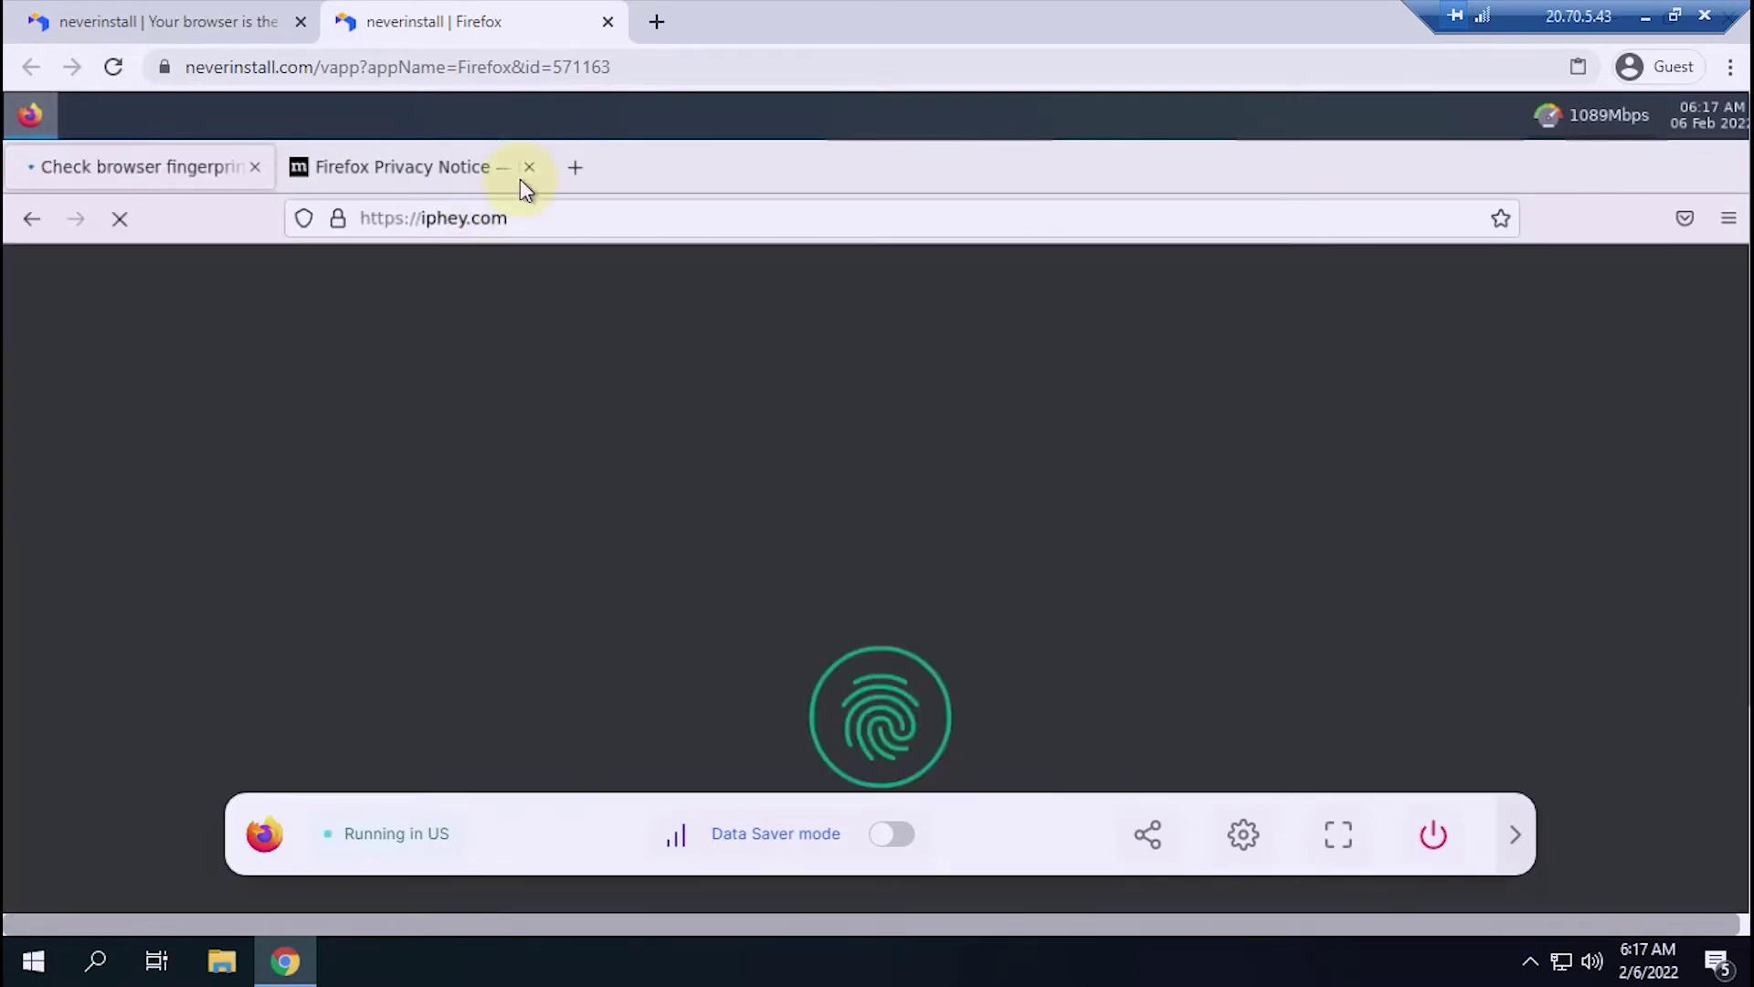
Close the Privacy Notice tab, hide the dock and review the fingerprint results.
click(530, 168)
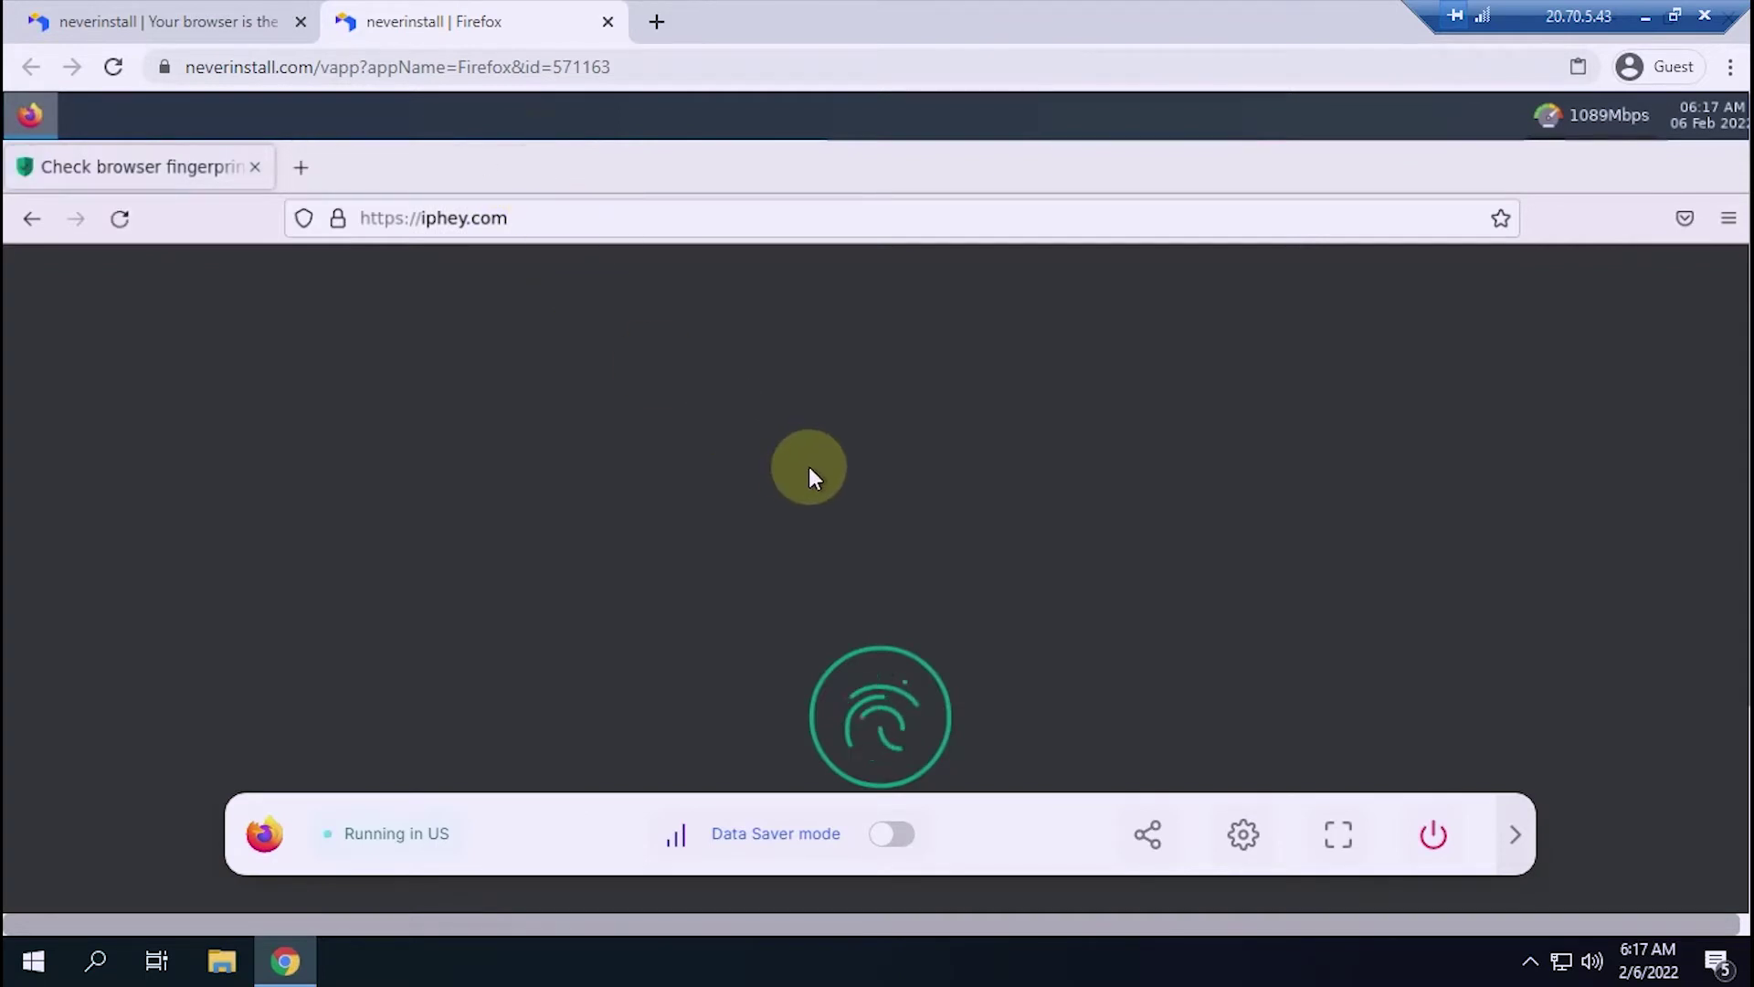
scroll(809, 466, down, 2)
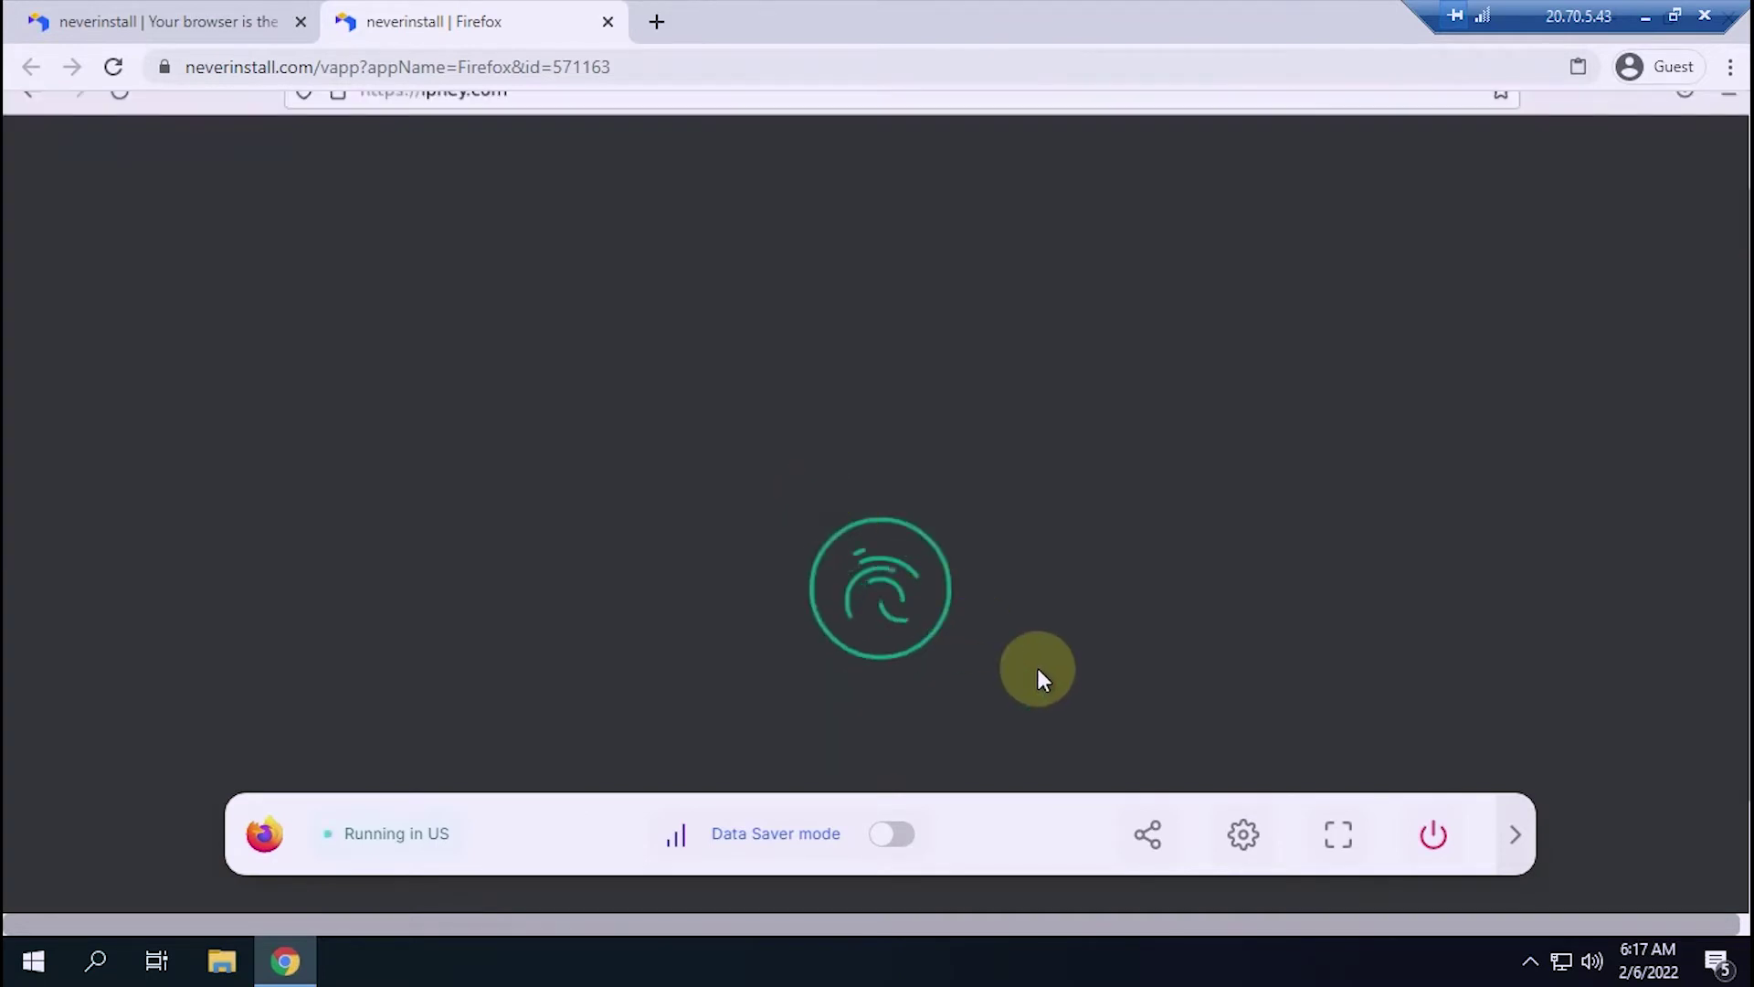
click(1514, 834)
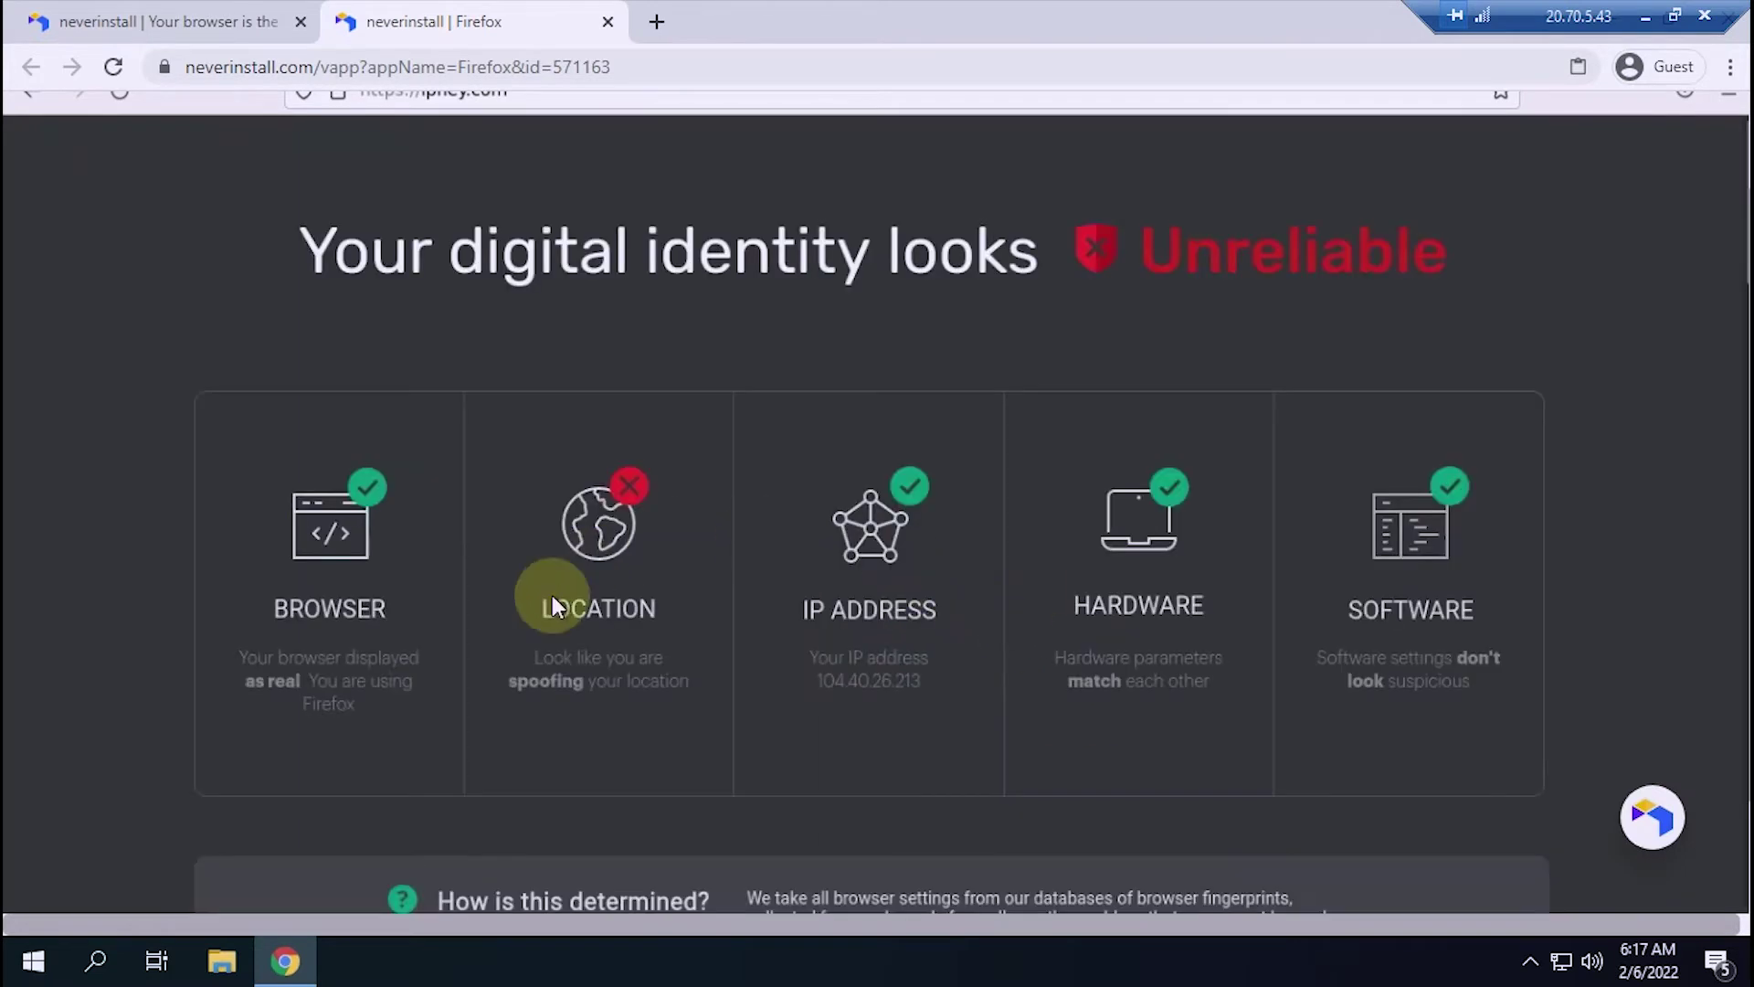
scroll(577, 678, down, 2)
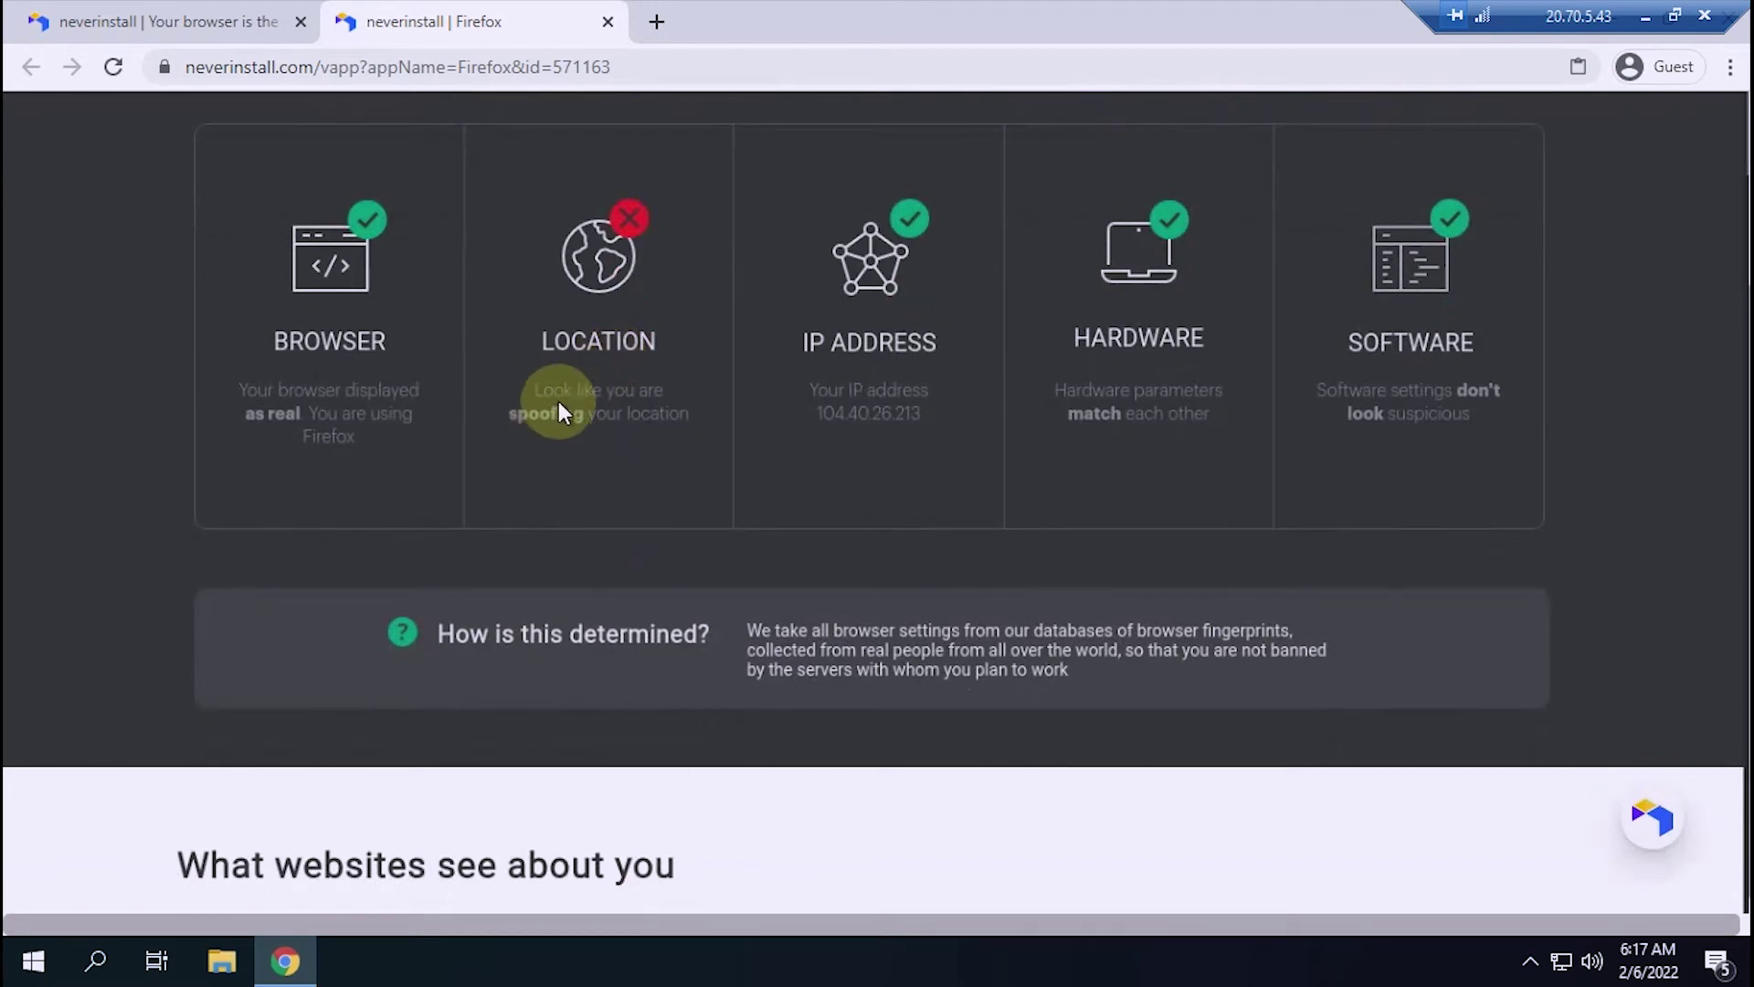
scroll(582, 320, down, 10)
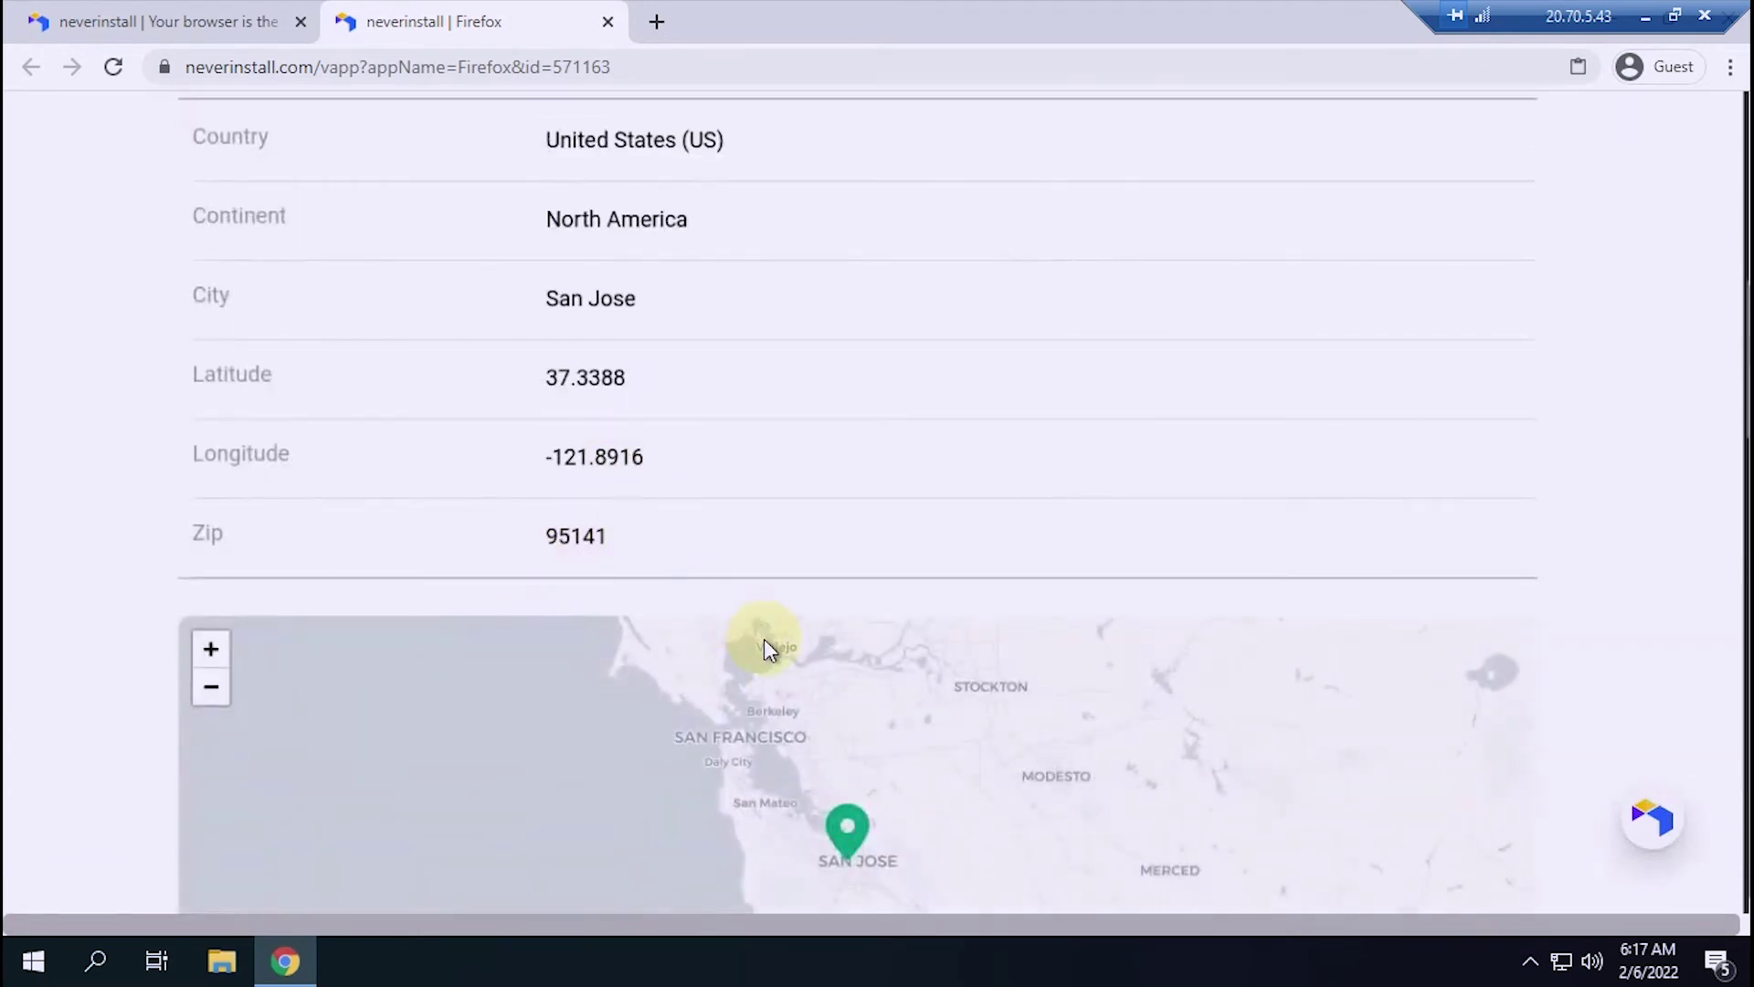
scroll(763, 638, down, 1)
scroll(778, 645, down, 1)
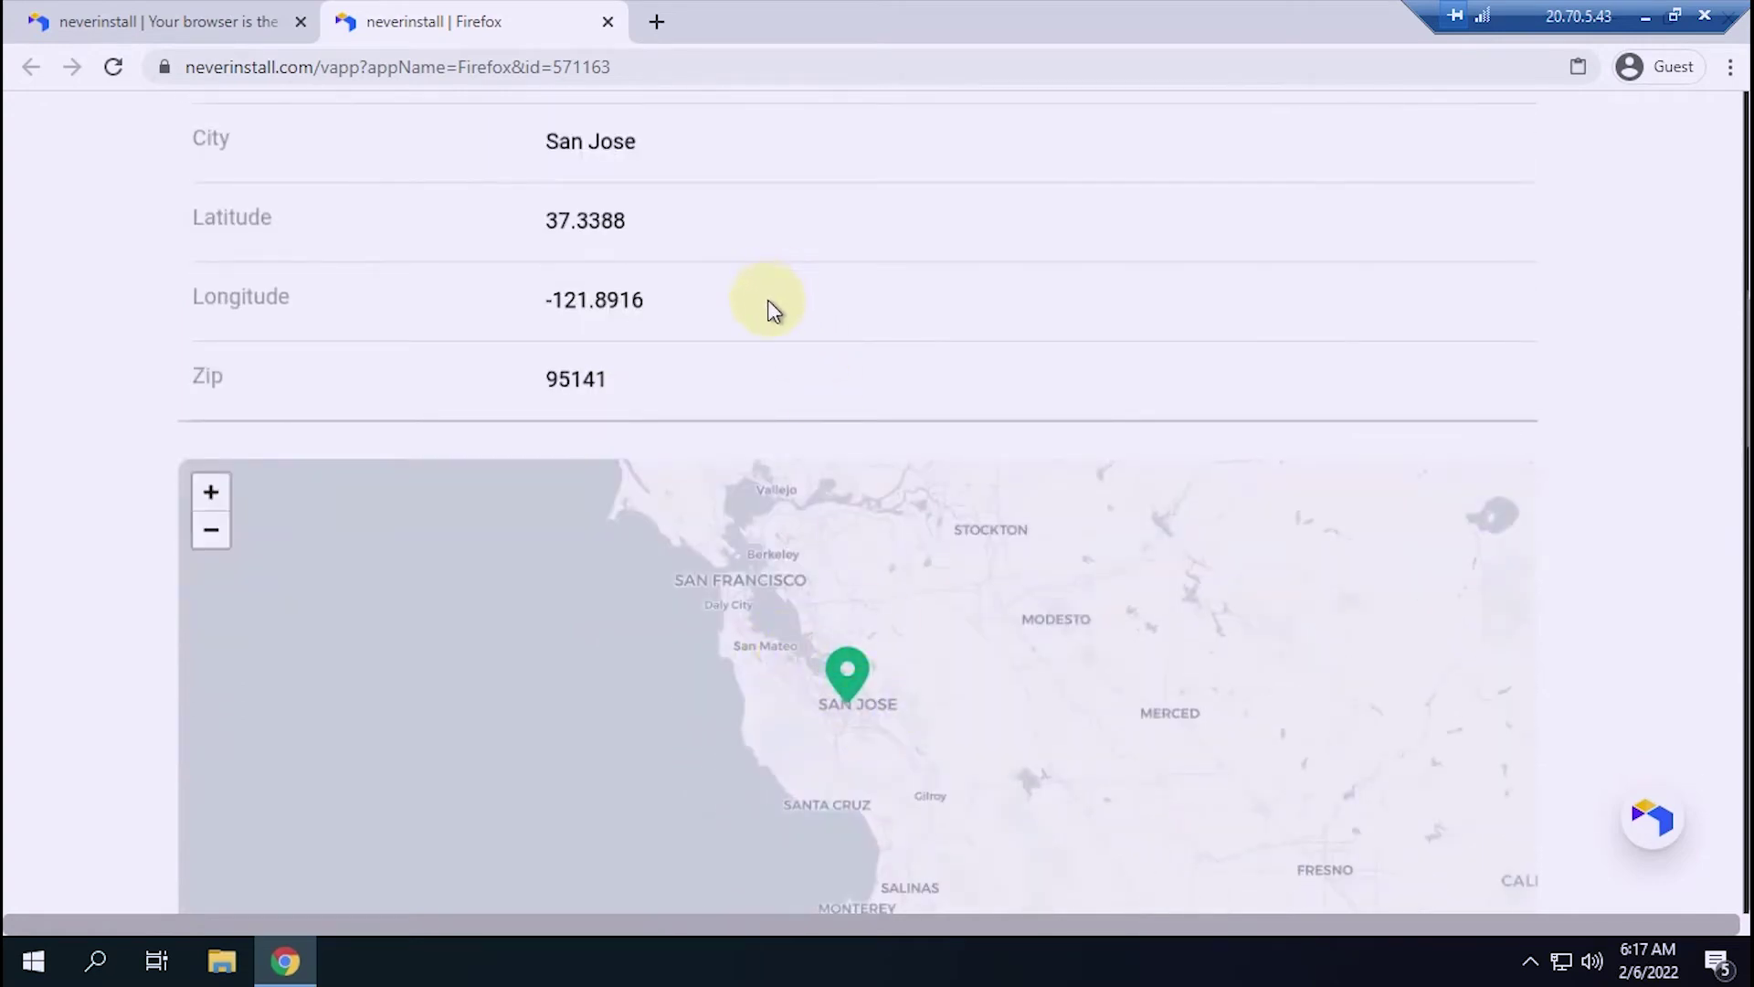
scroll(767, 304, up, 4)
scroll(780, 323, up, 2)
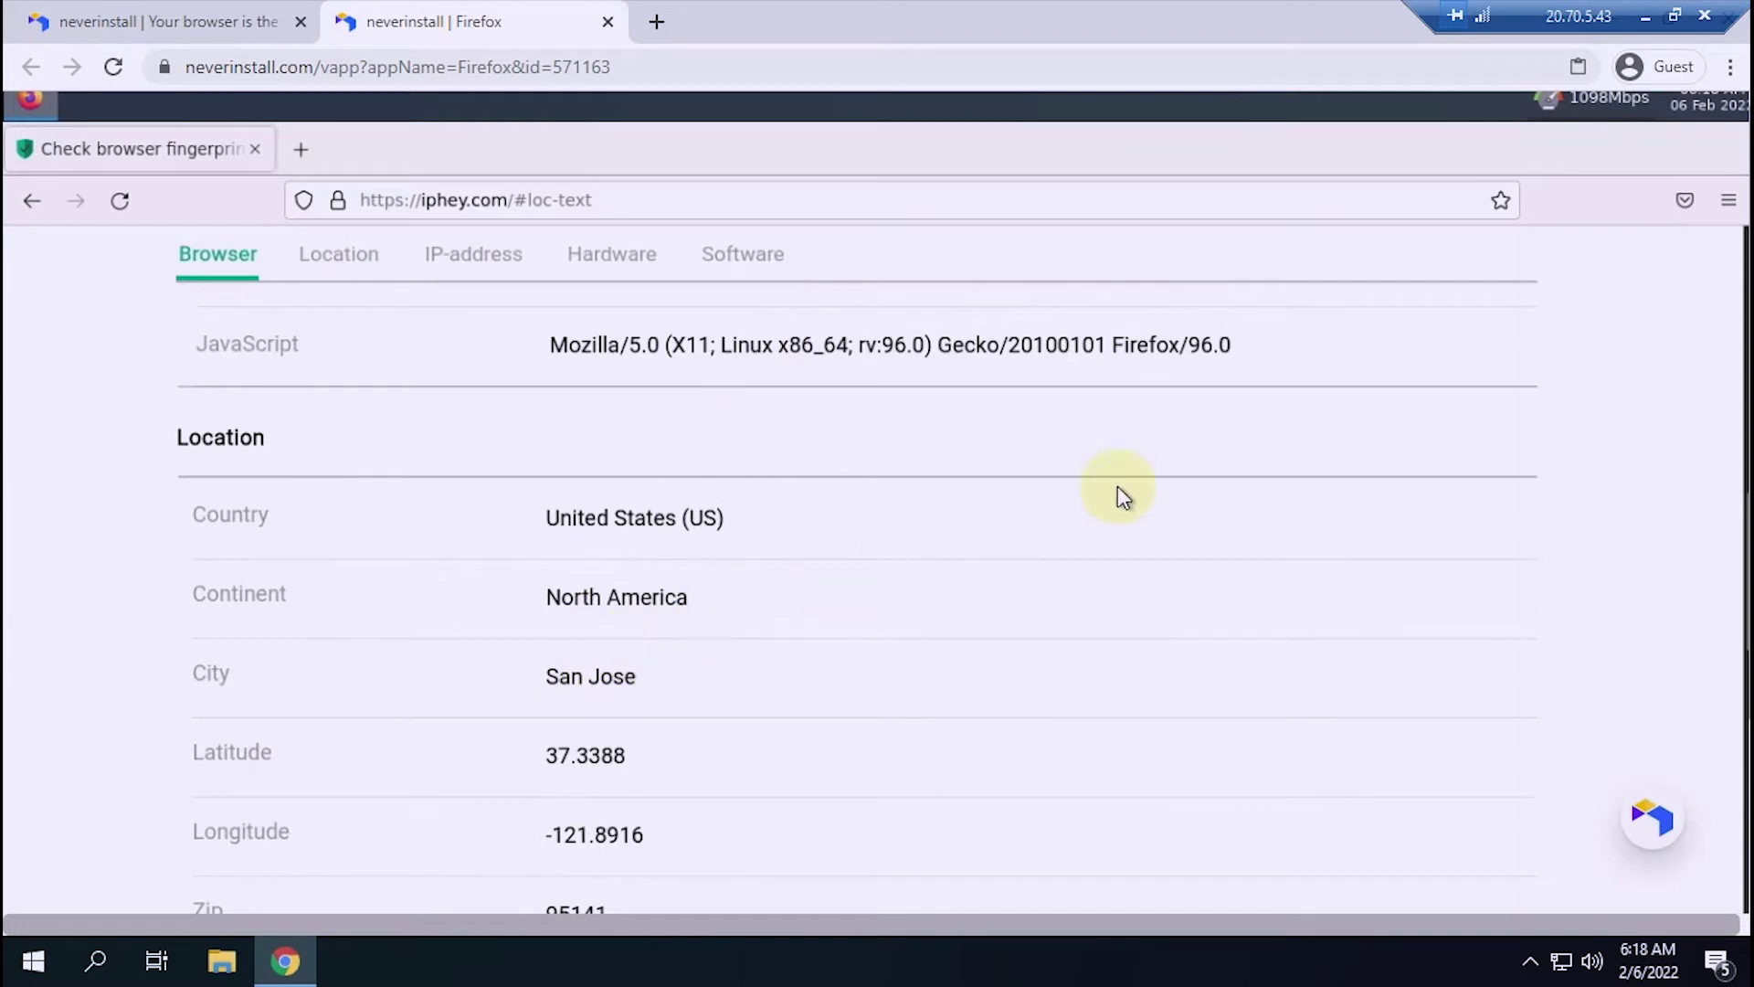
scroll(1117, 487, up, 2)
scroll(1480, 288, up, 2)
click(1728, 199)
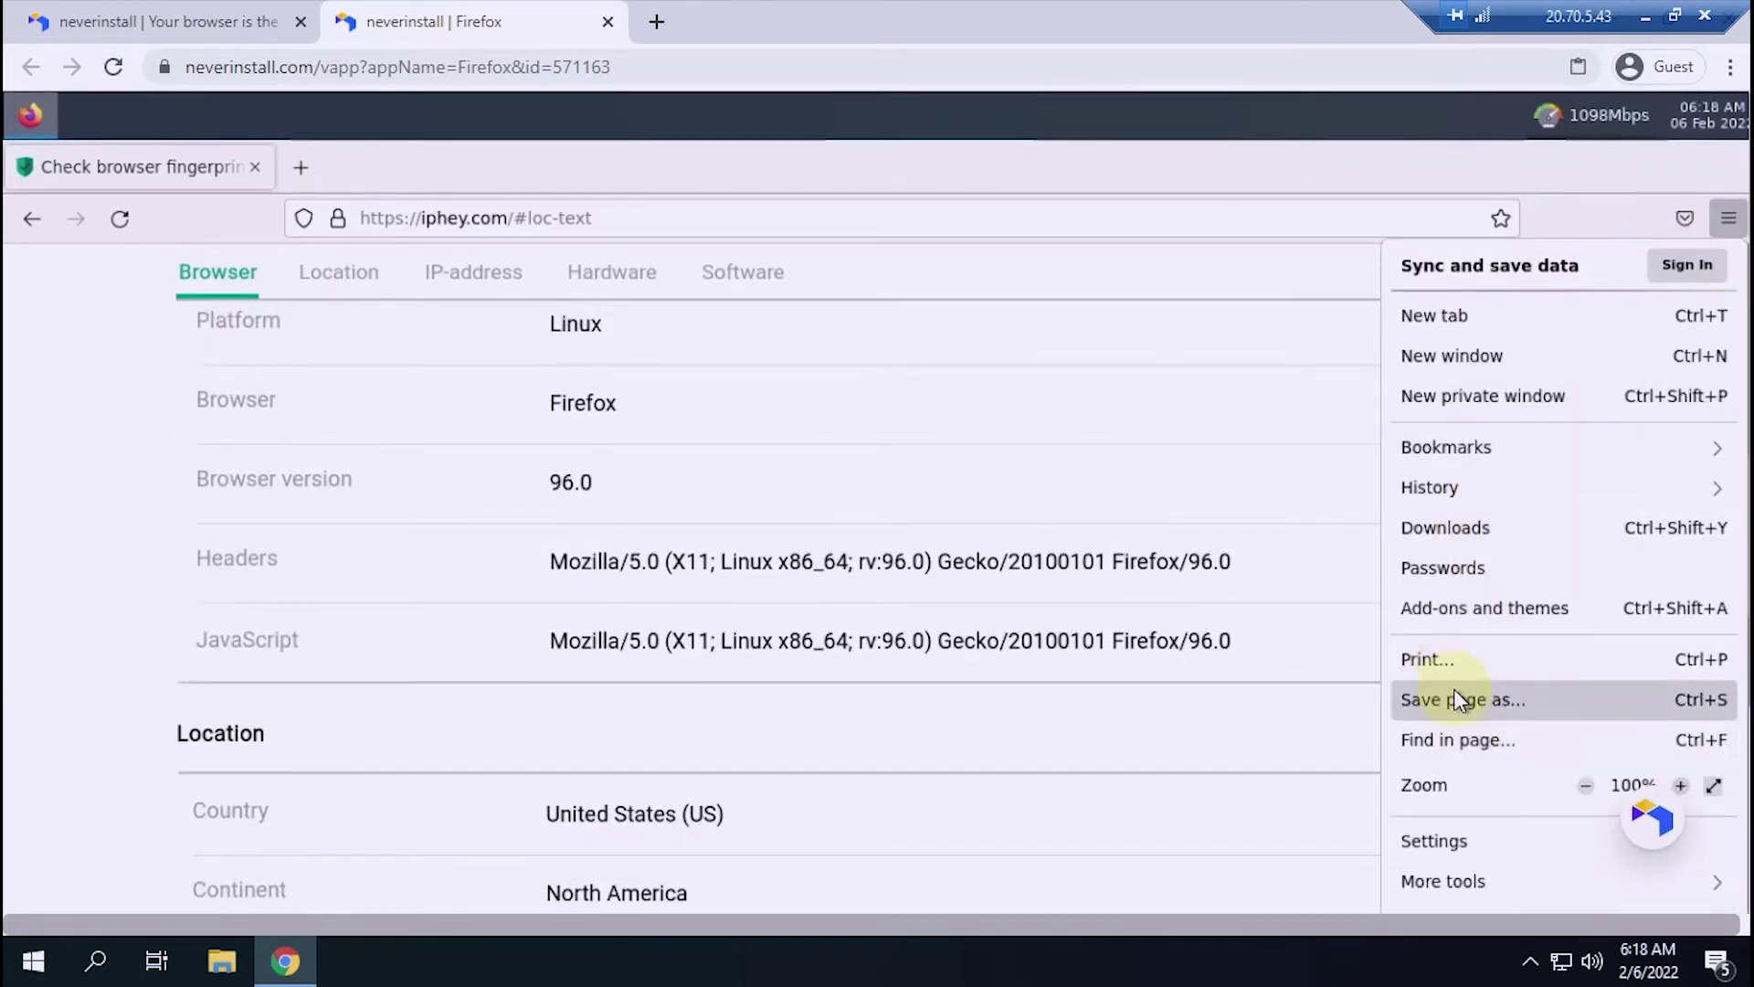
Find Spoof Timezone in Firefox Add-ons via More tools > Extensions and start adding it.
click(1437, 884)
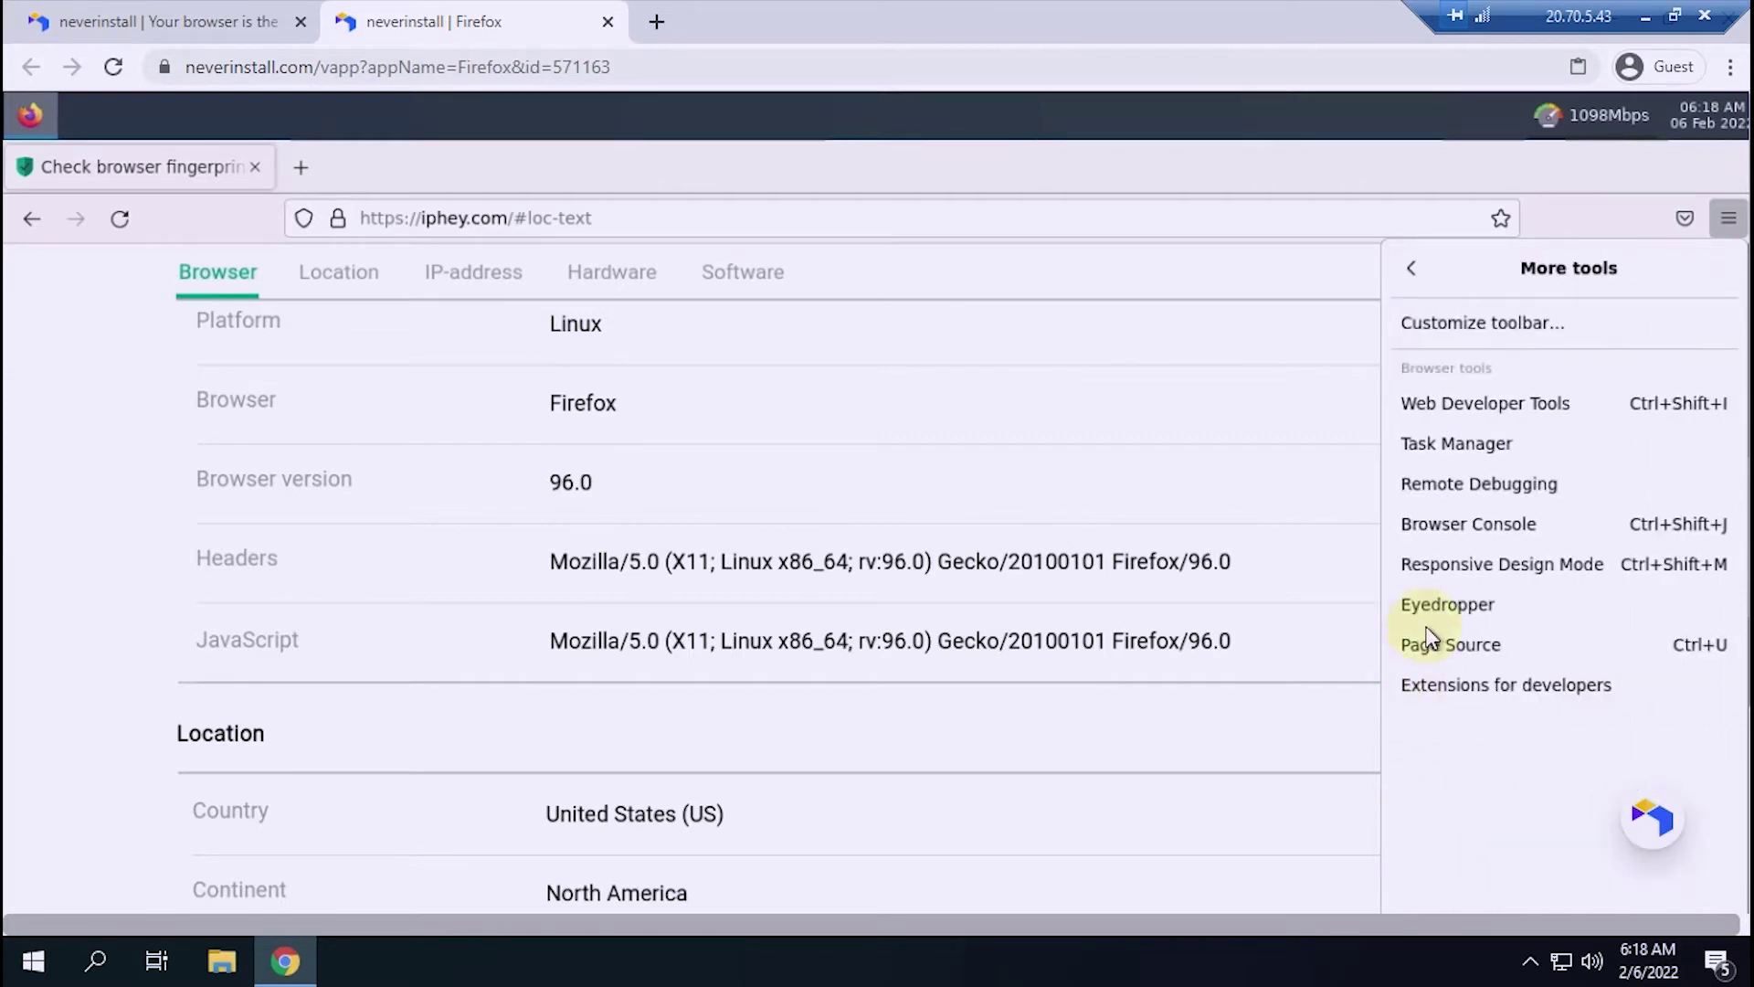
click(1471, 697)
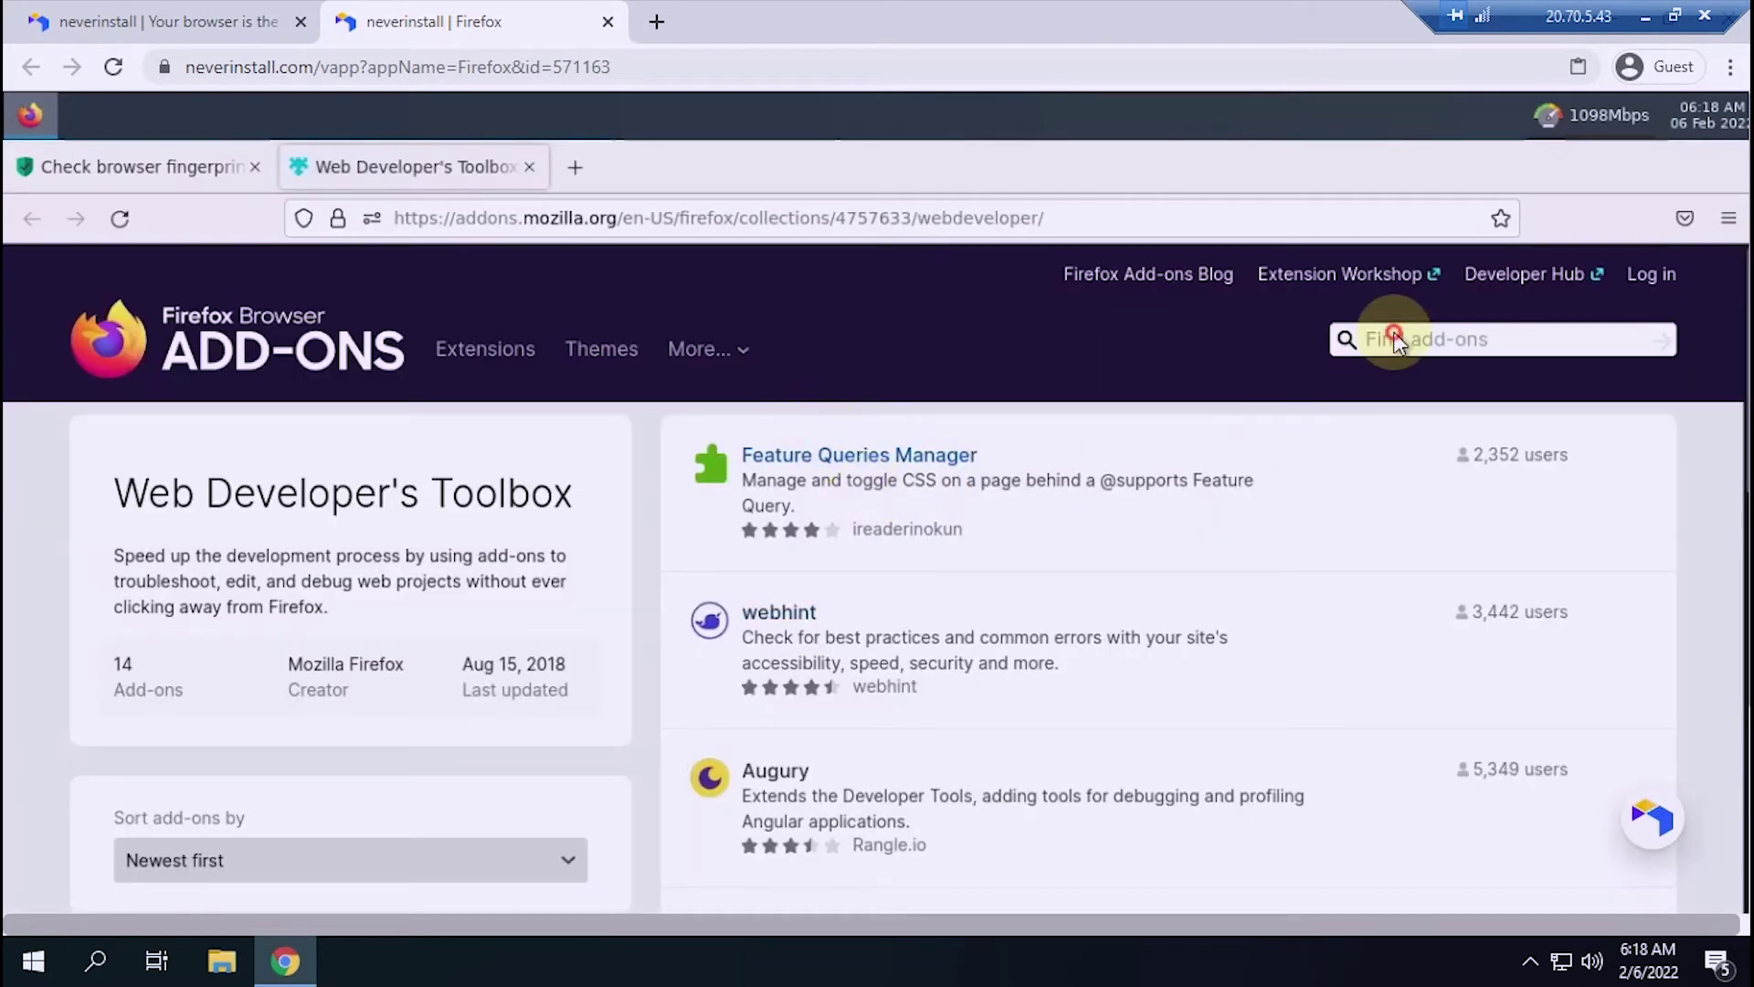
click(1393, 339)
text(spoof timezone)
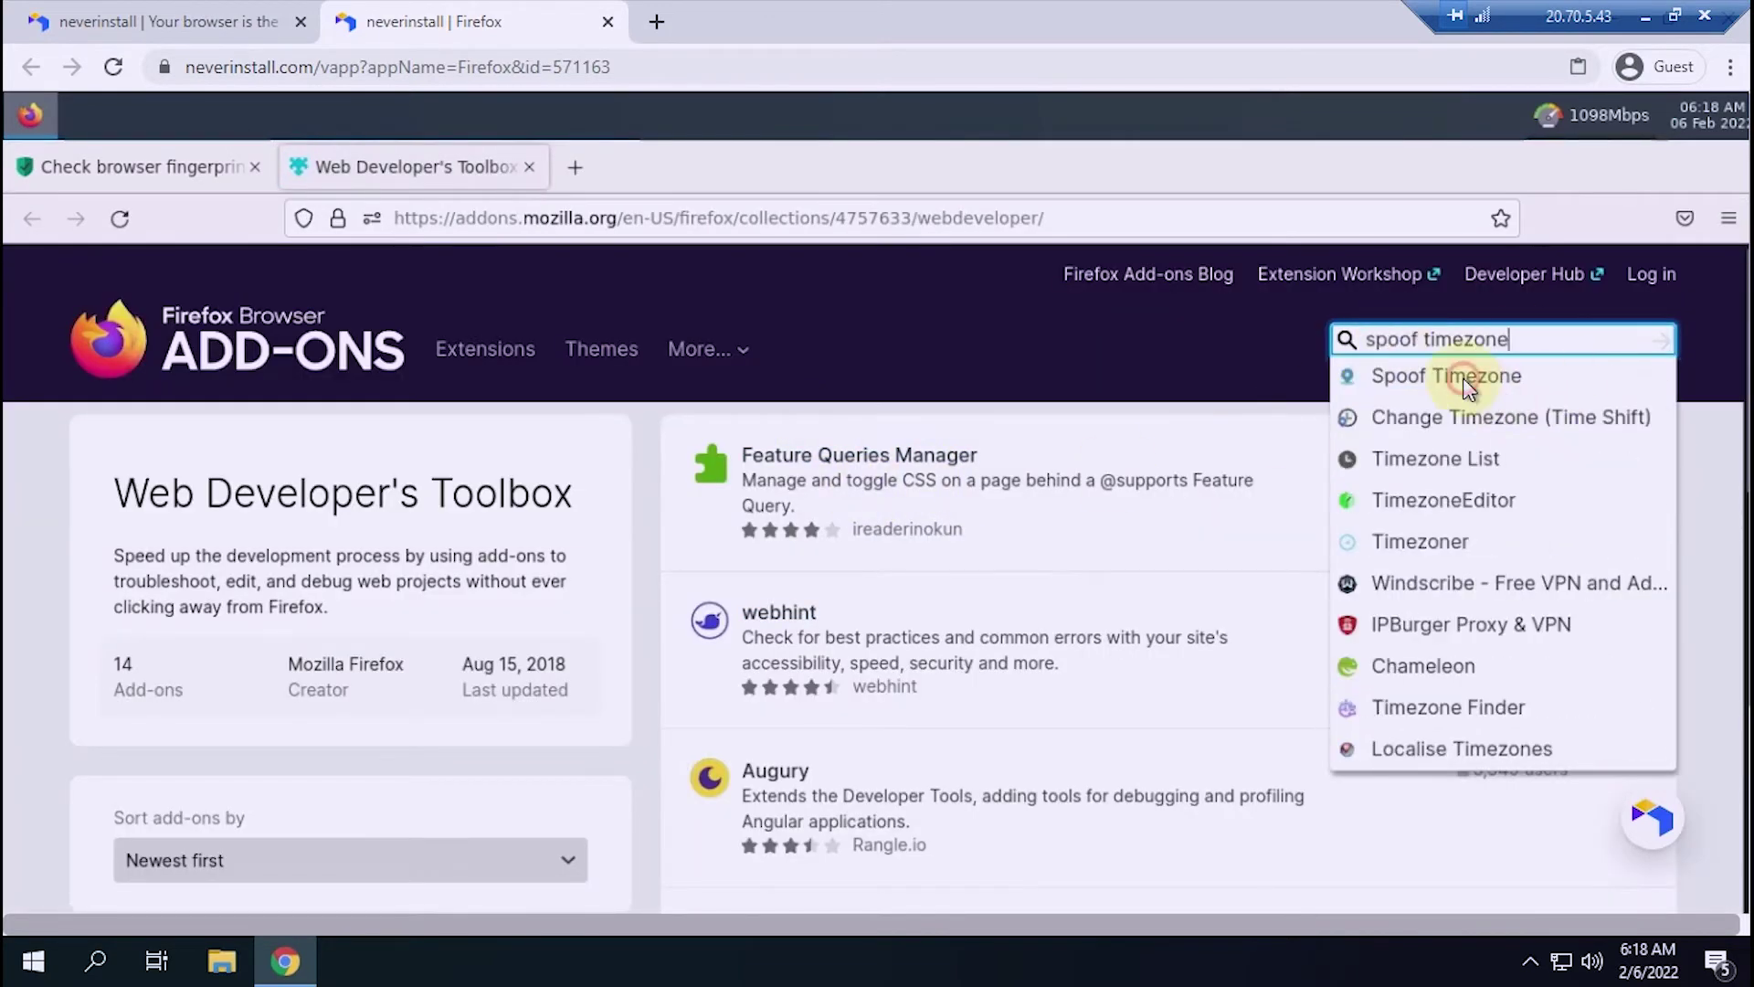
click(1454, 377)
click(944, 828)
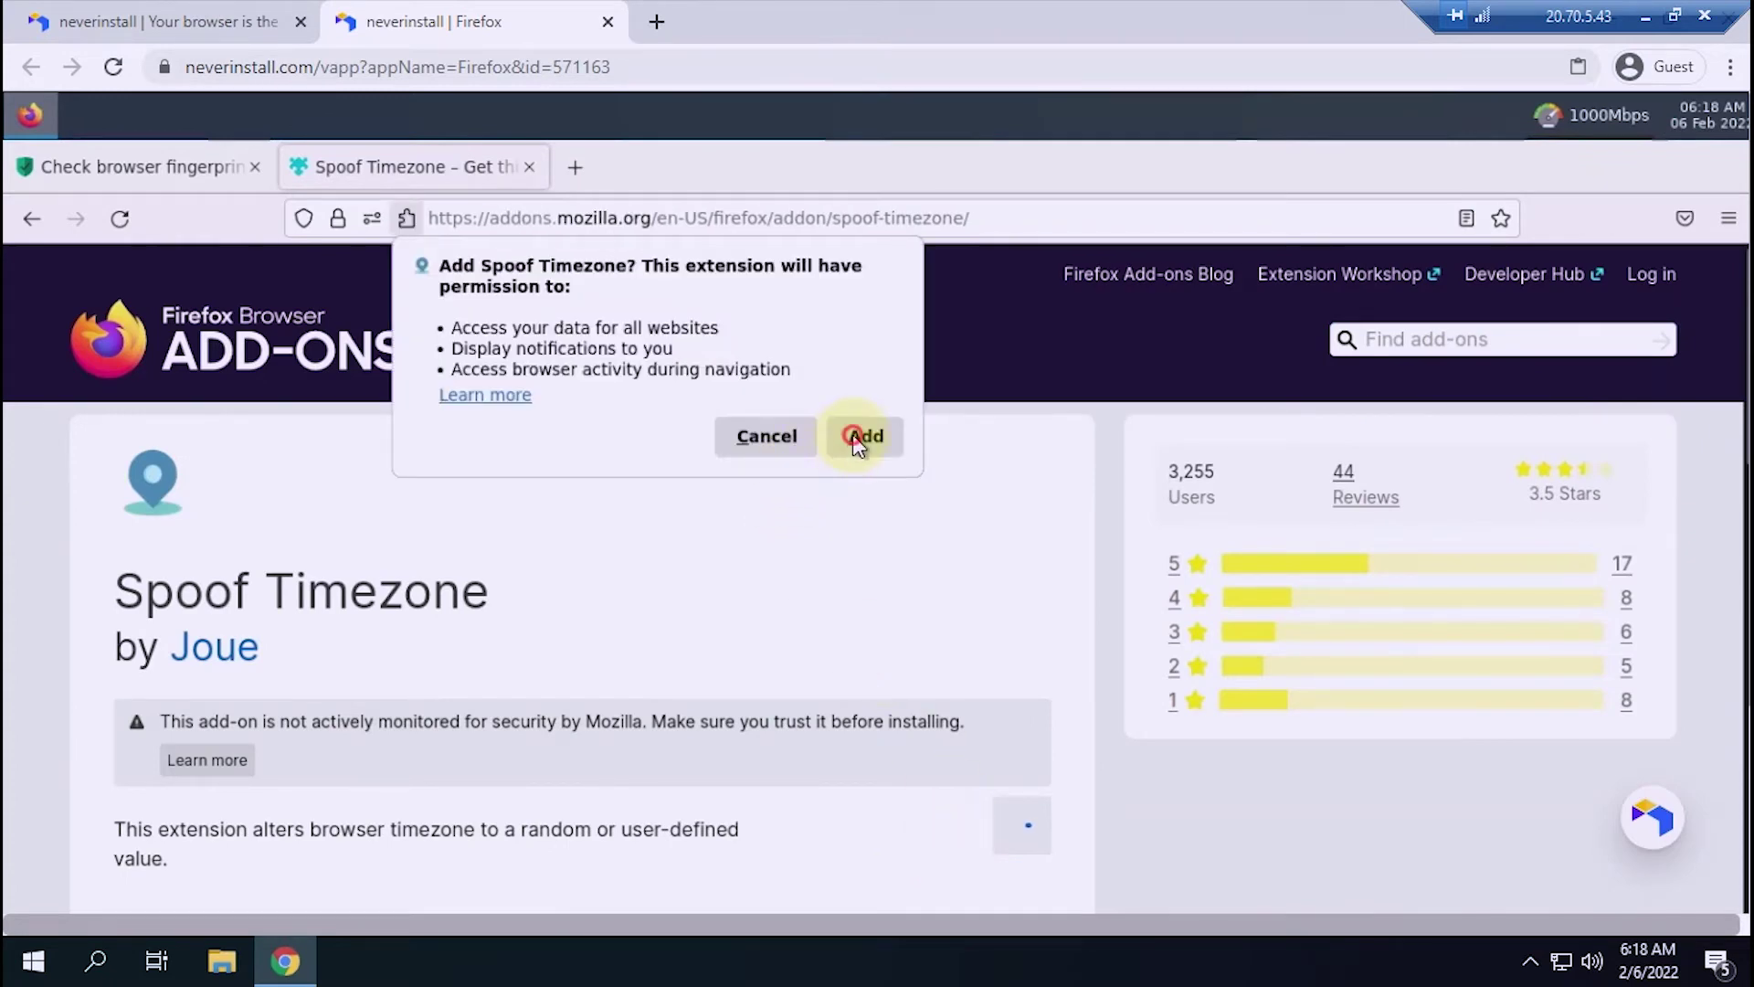
Approve the Spoof Timezone install, dismiss the notice and return to the iphey tab.
click(865, 436)
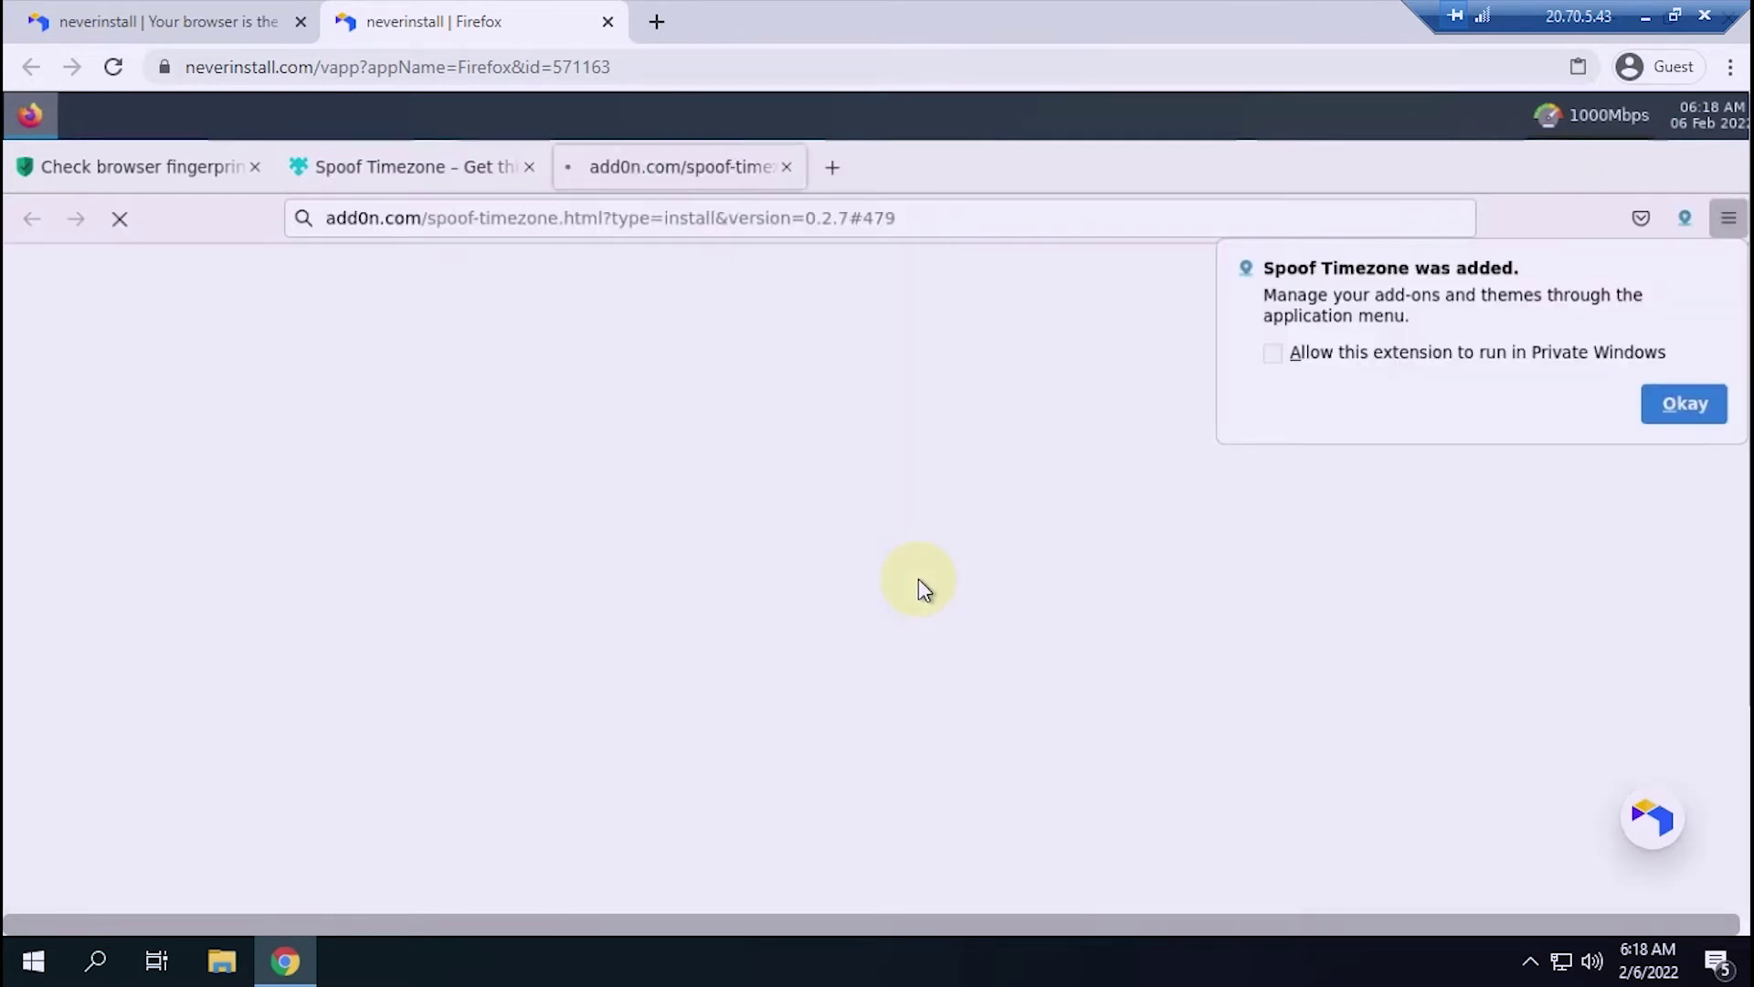
click(1678, 399)
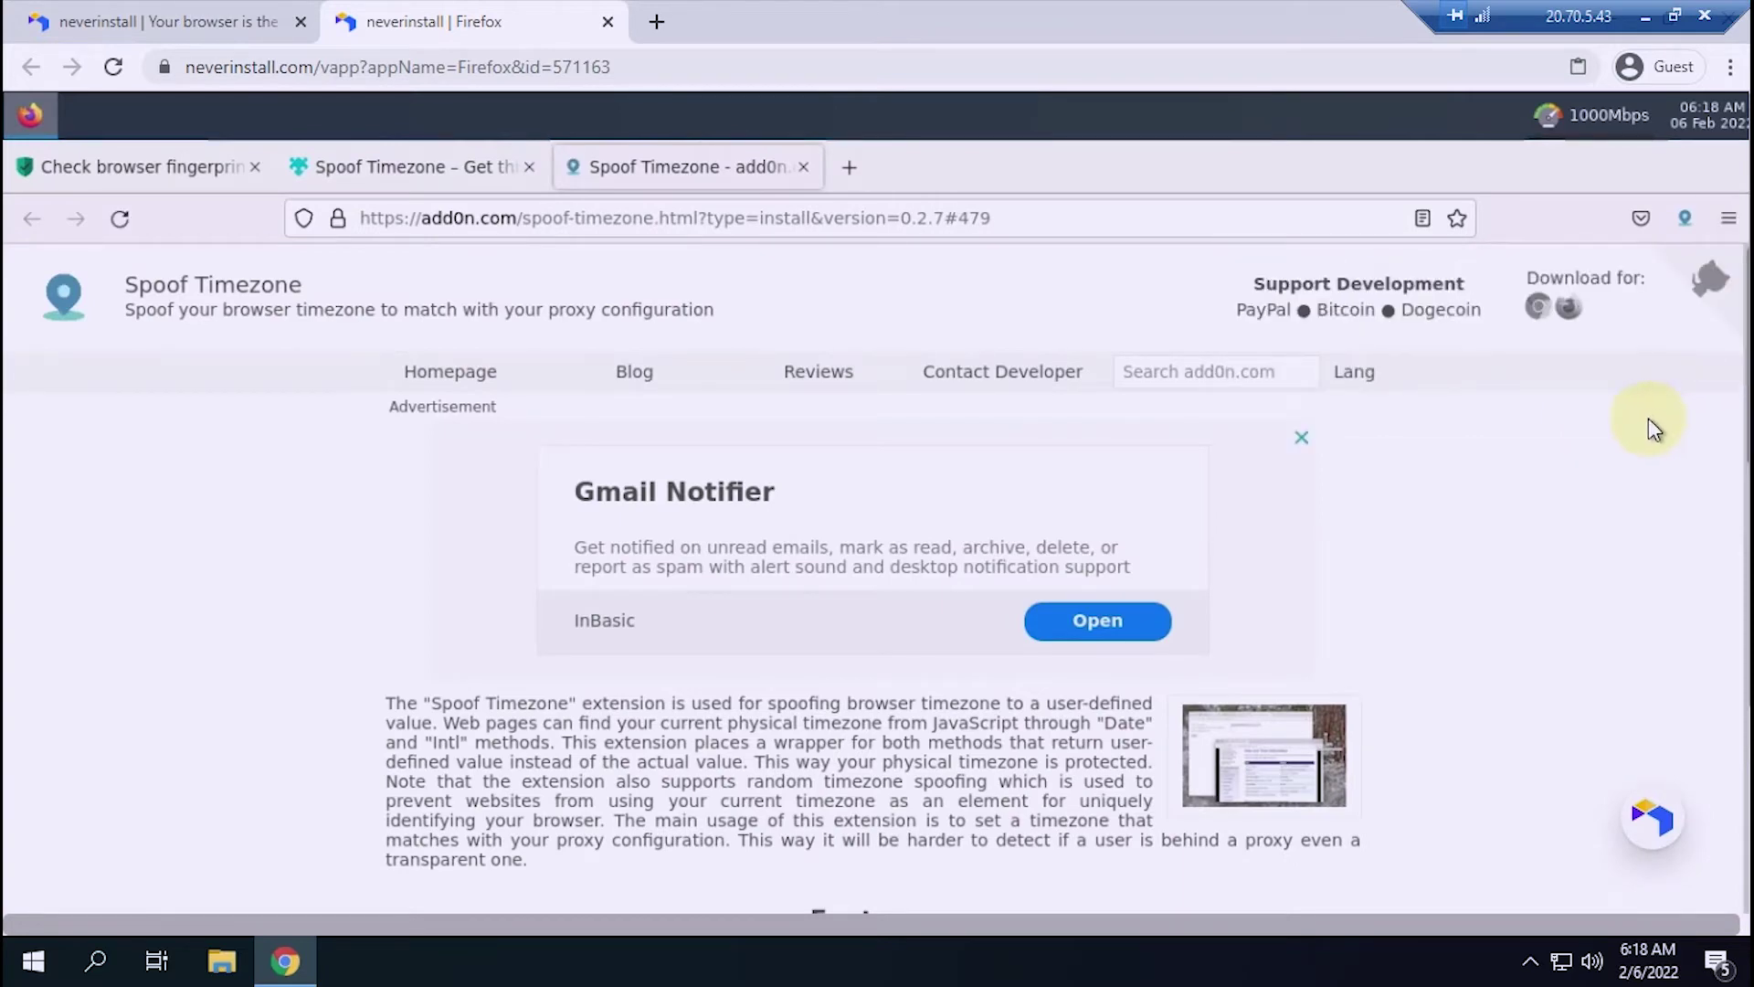
click(165, 168)
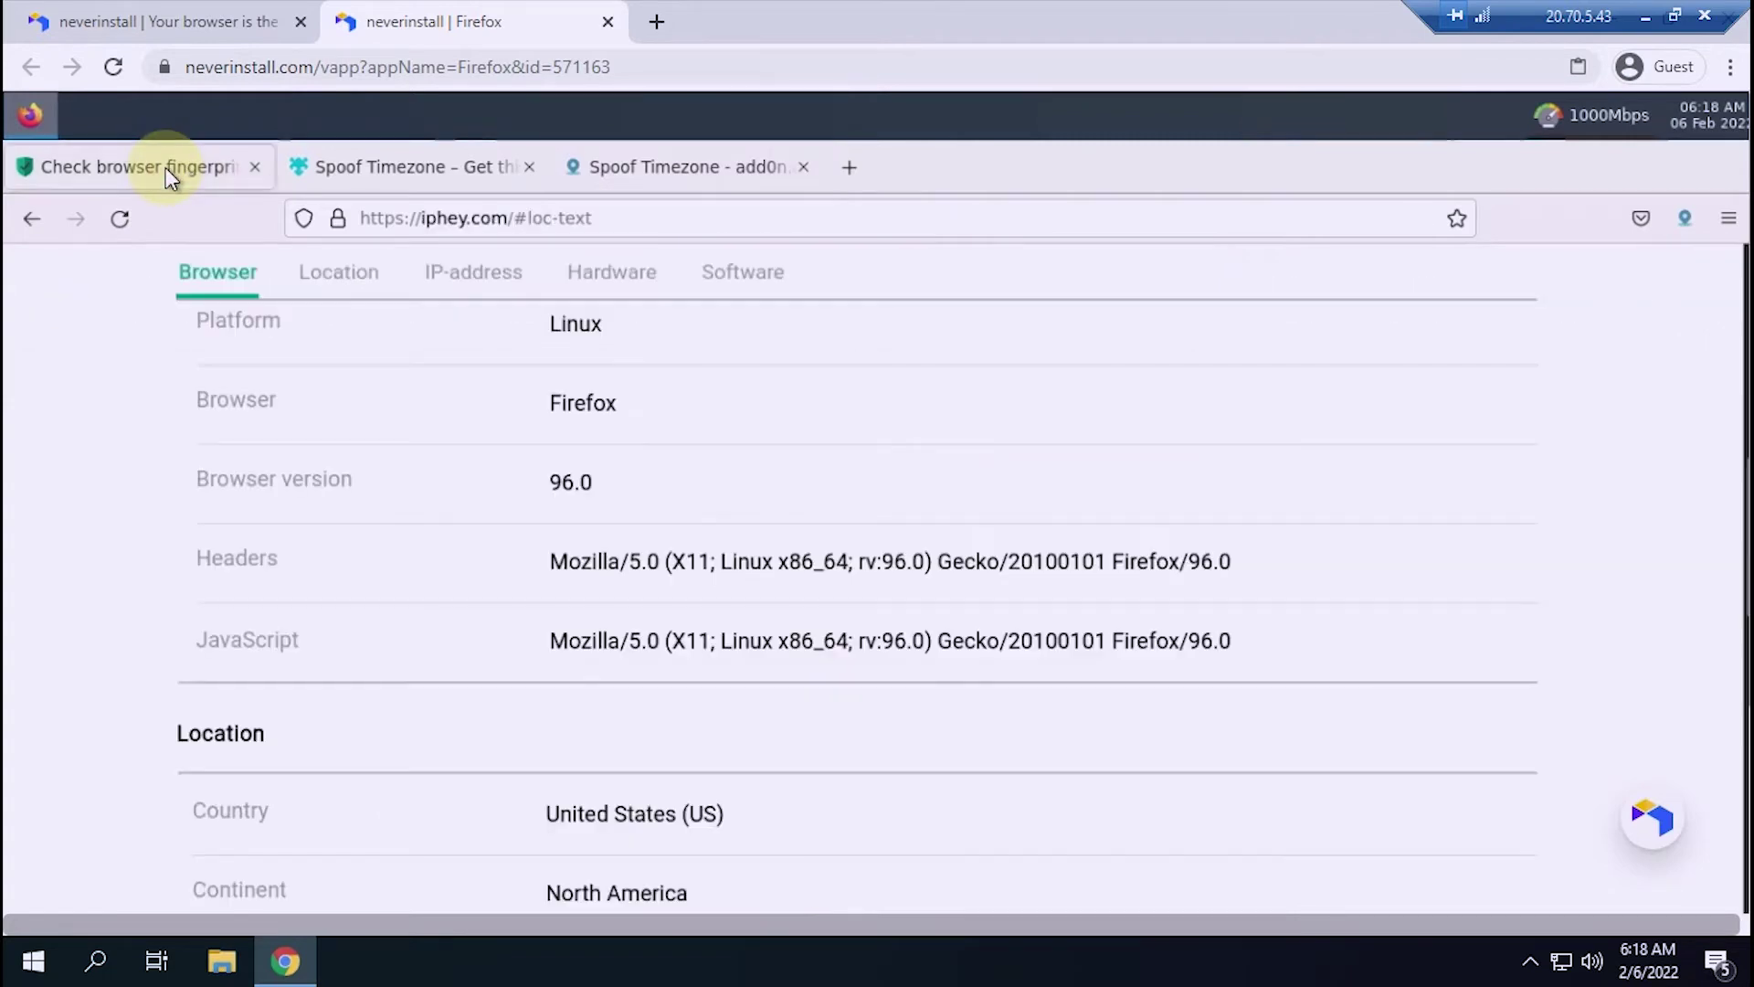
scroll(630, 466, down, 10)
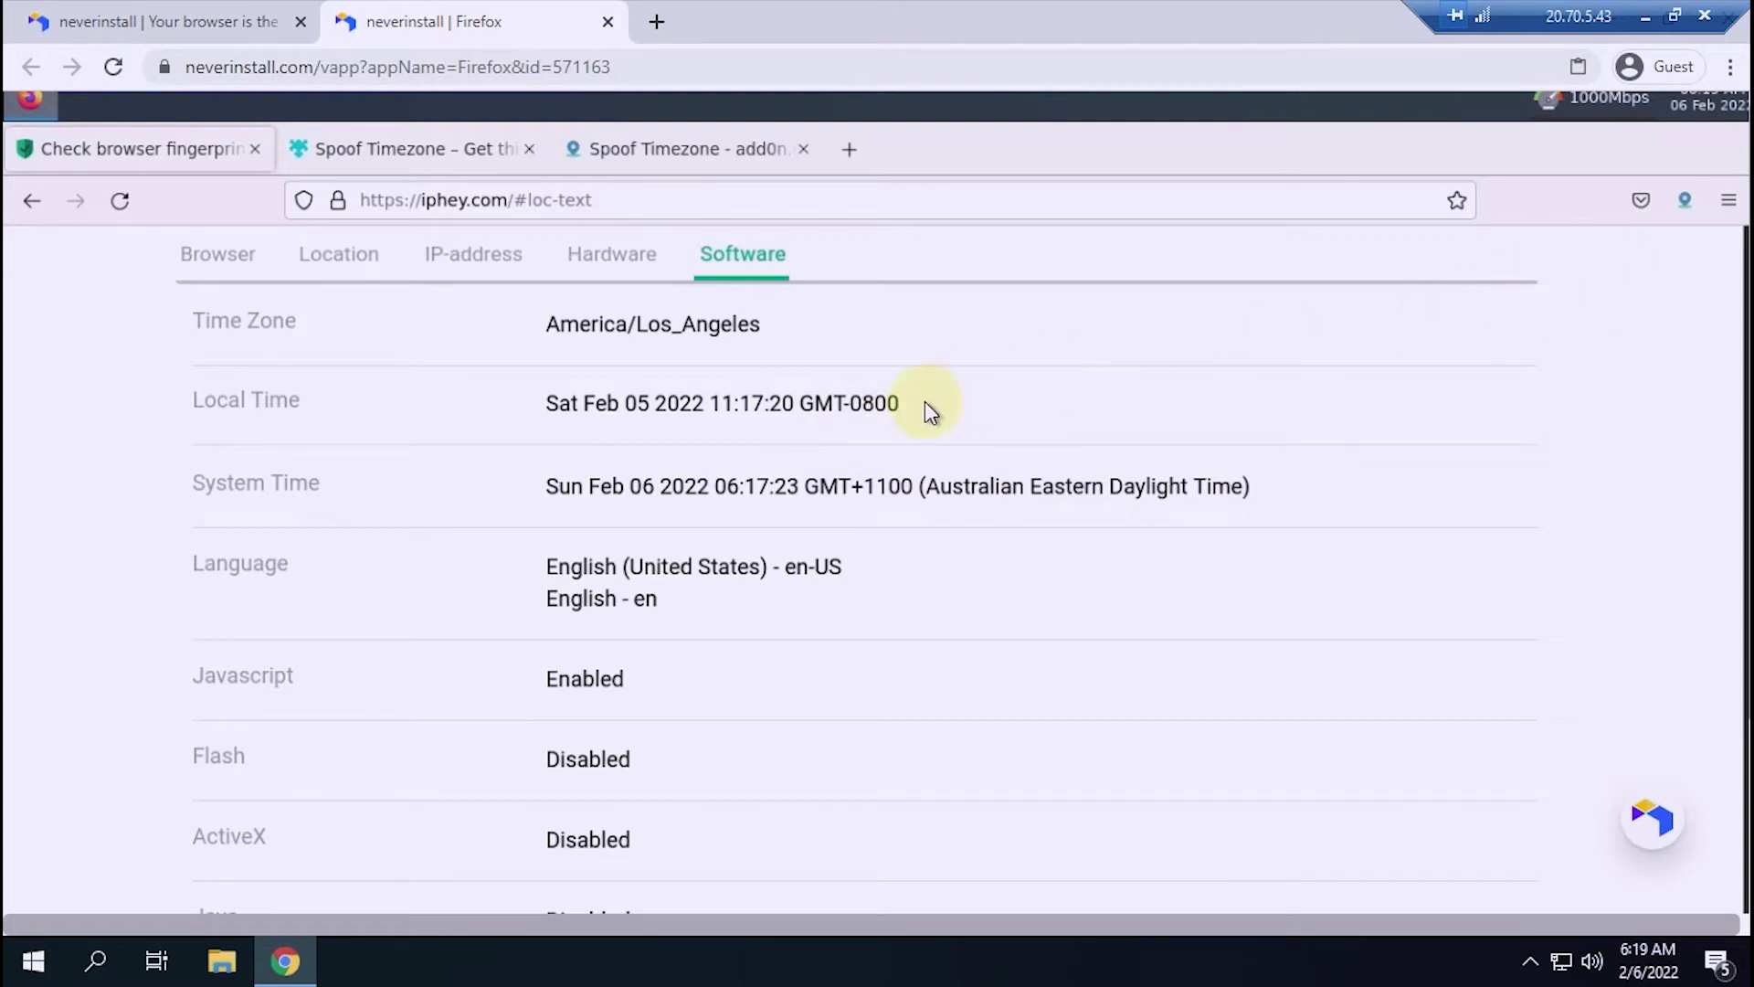
Update Spoof Timezone from IP to America/Los_Angeles and reload the iphey check.
right_click(1683, 203)
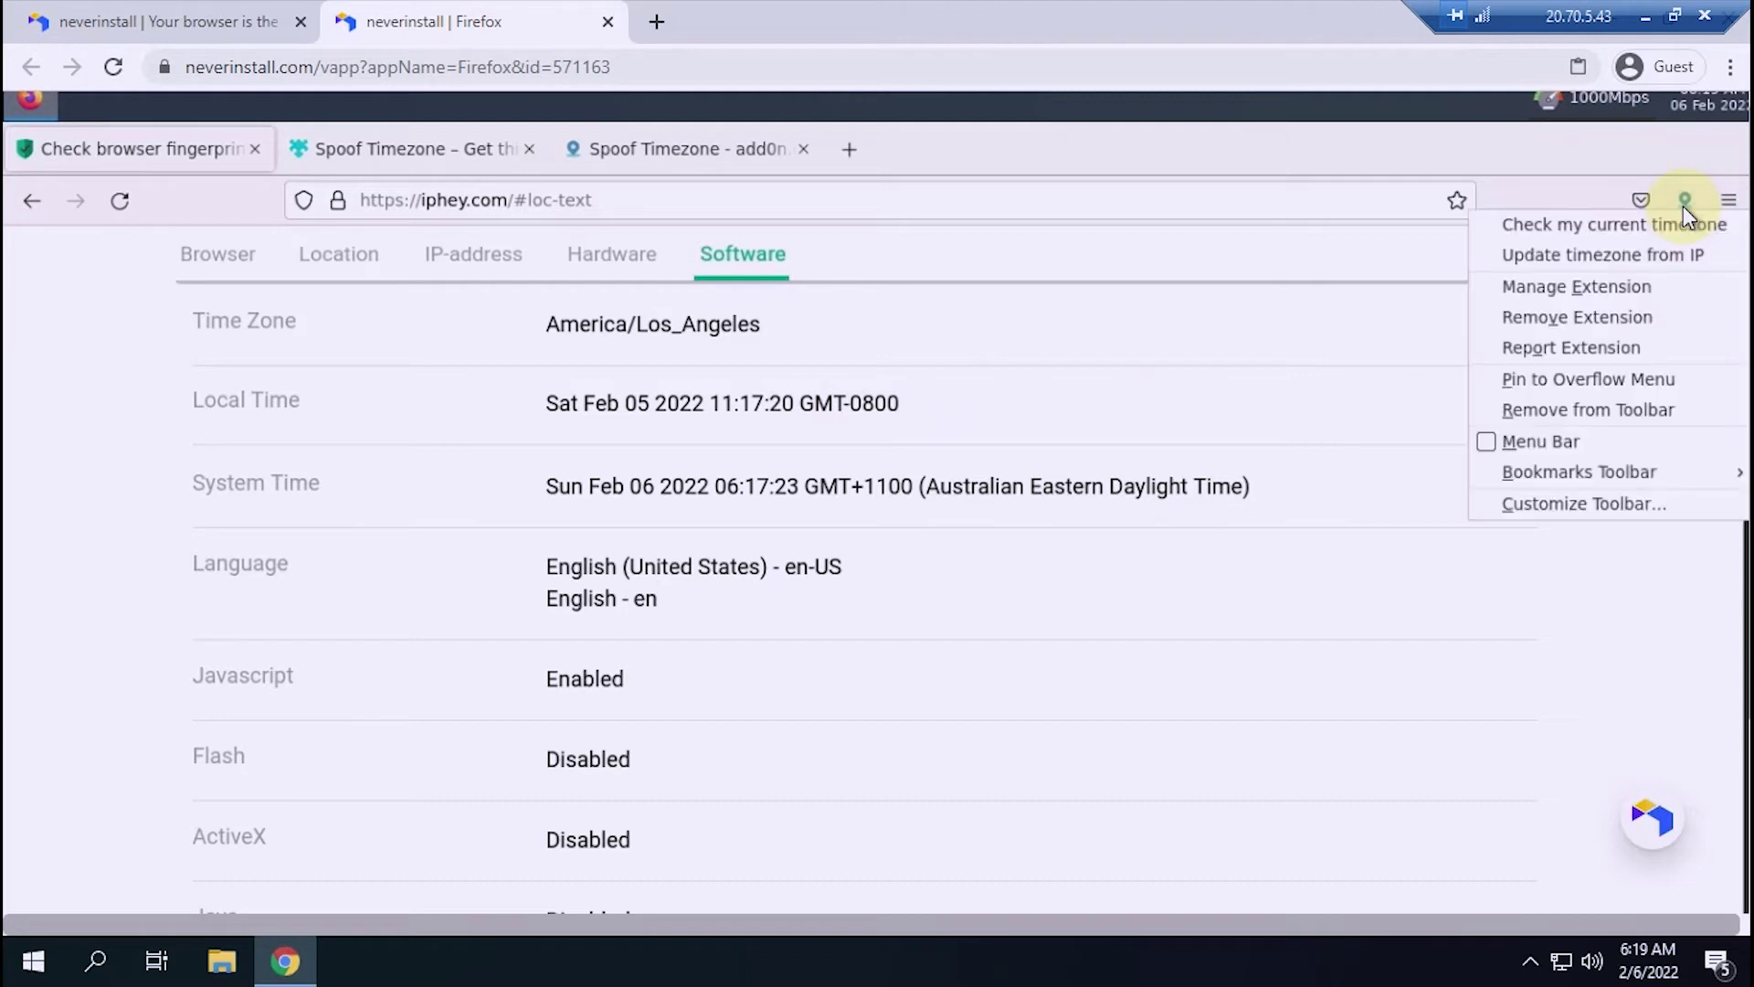
click(1600, 254)
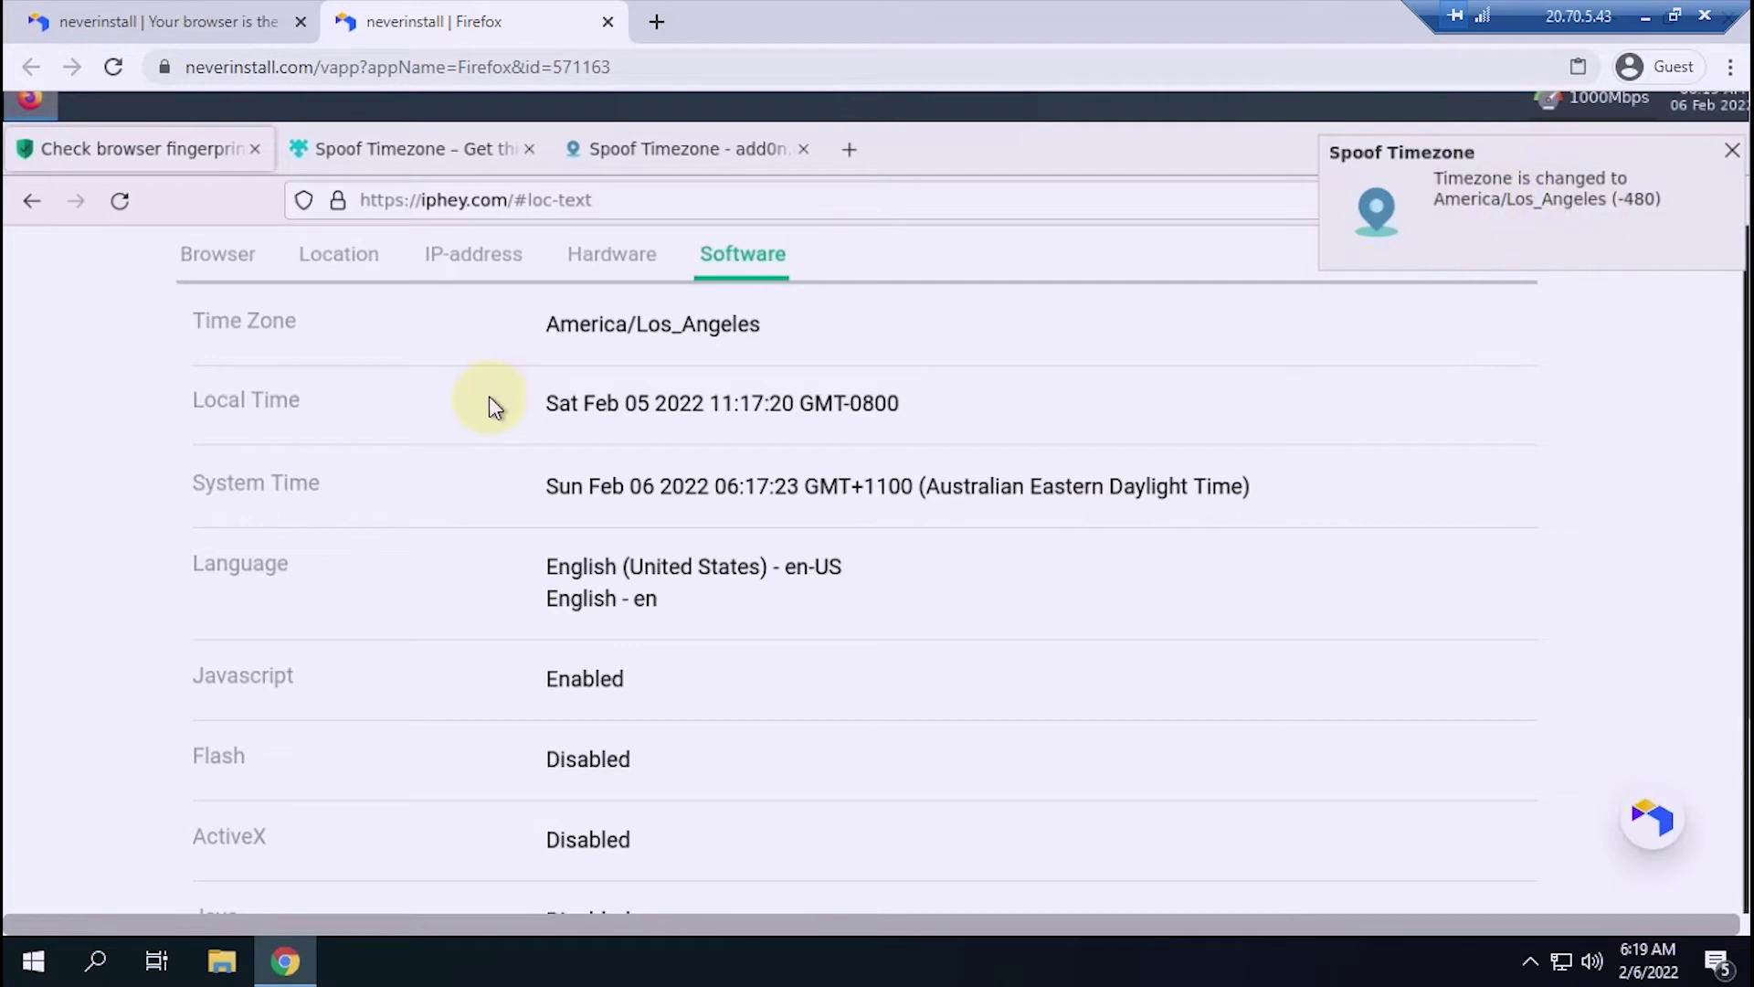
click(119, 200)
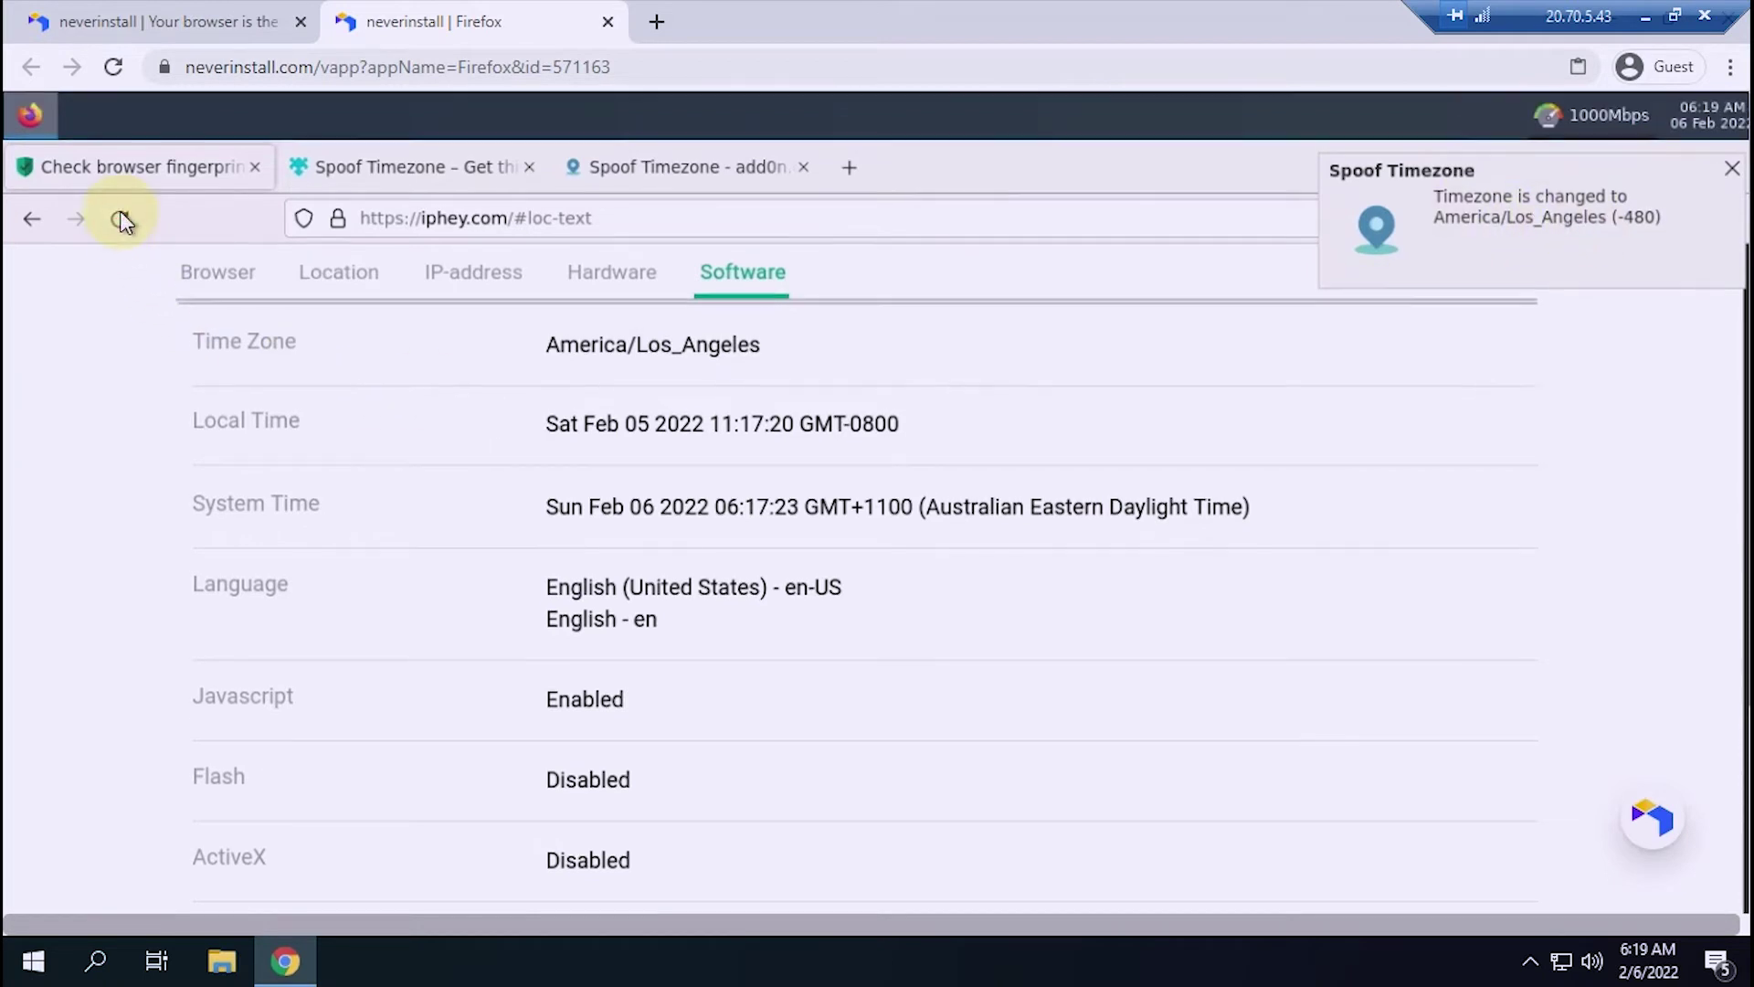
Rerun the iphey fingerprint check so it reports Trustworthy.
click(119, 217)
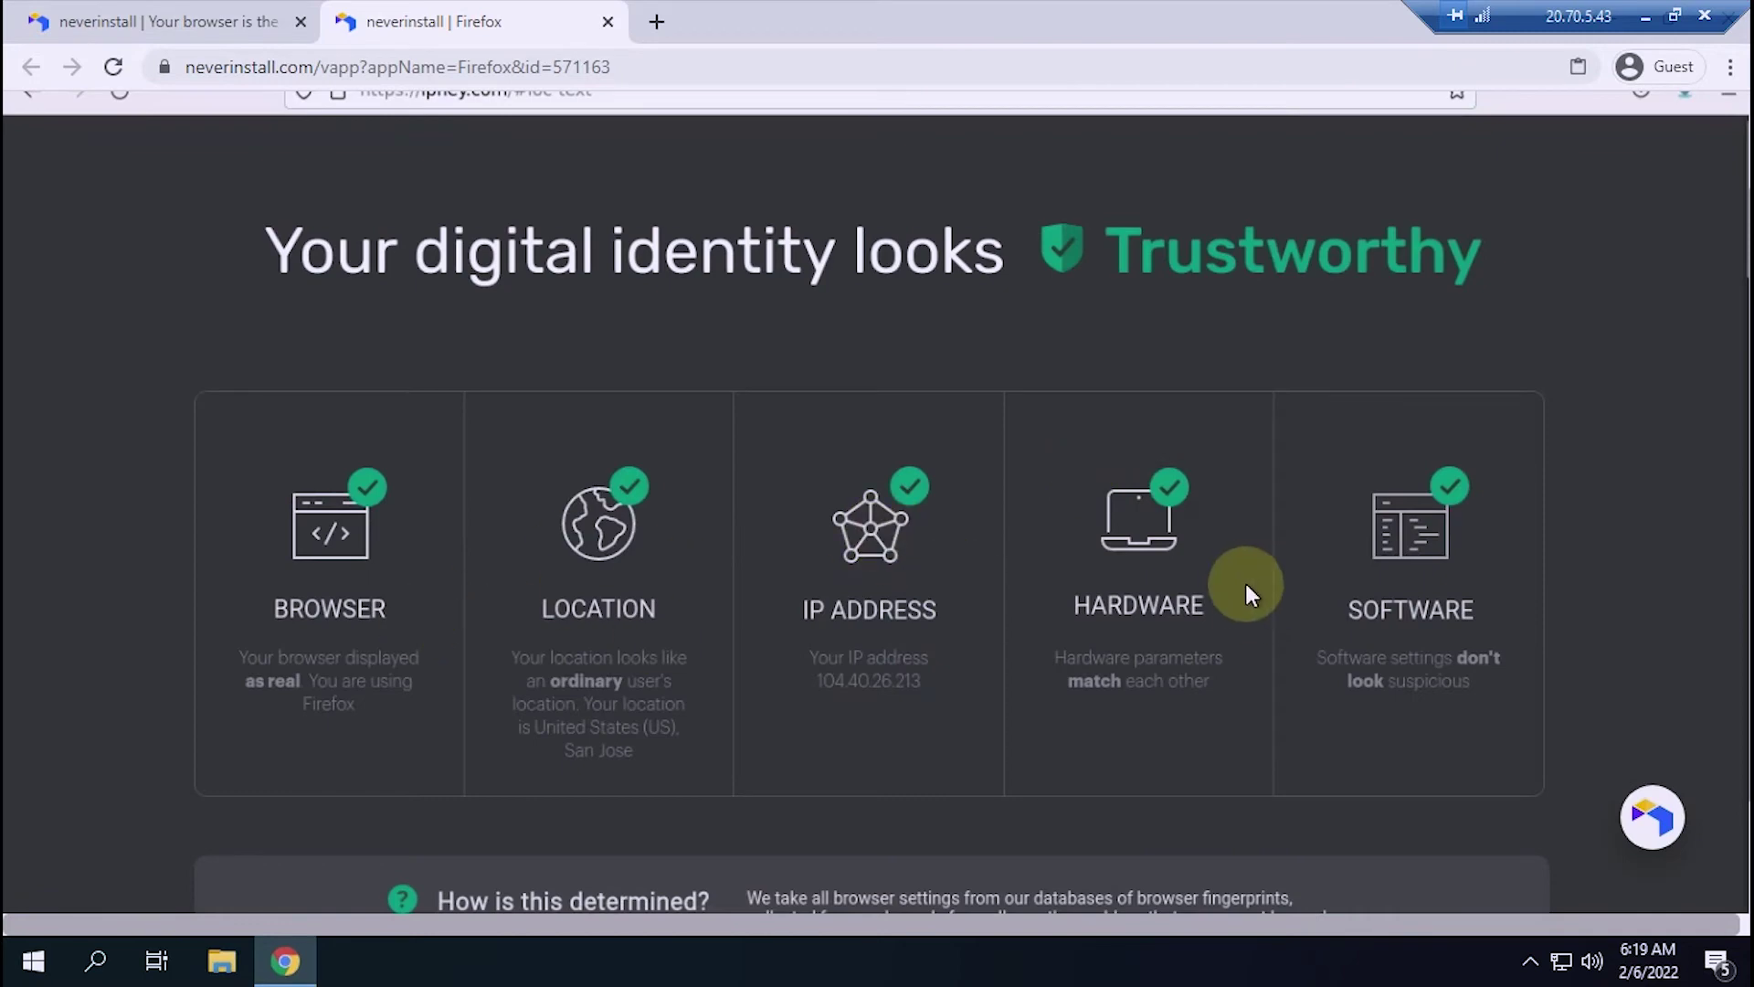
scroll(1246, 582, up, 2)
Show the remote session full screen from the Neverinstall dock.
click(1654, 822)
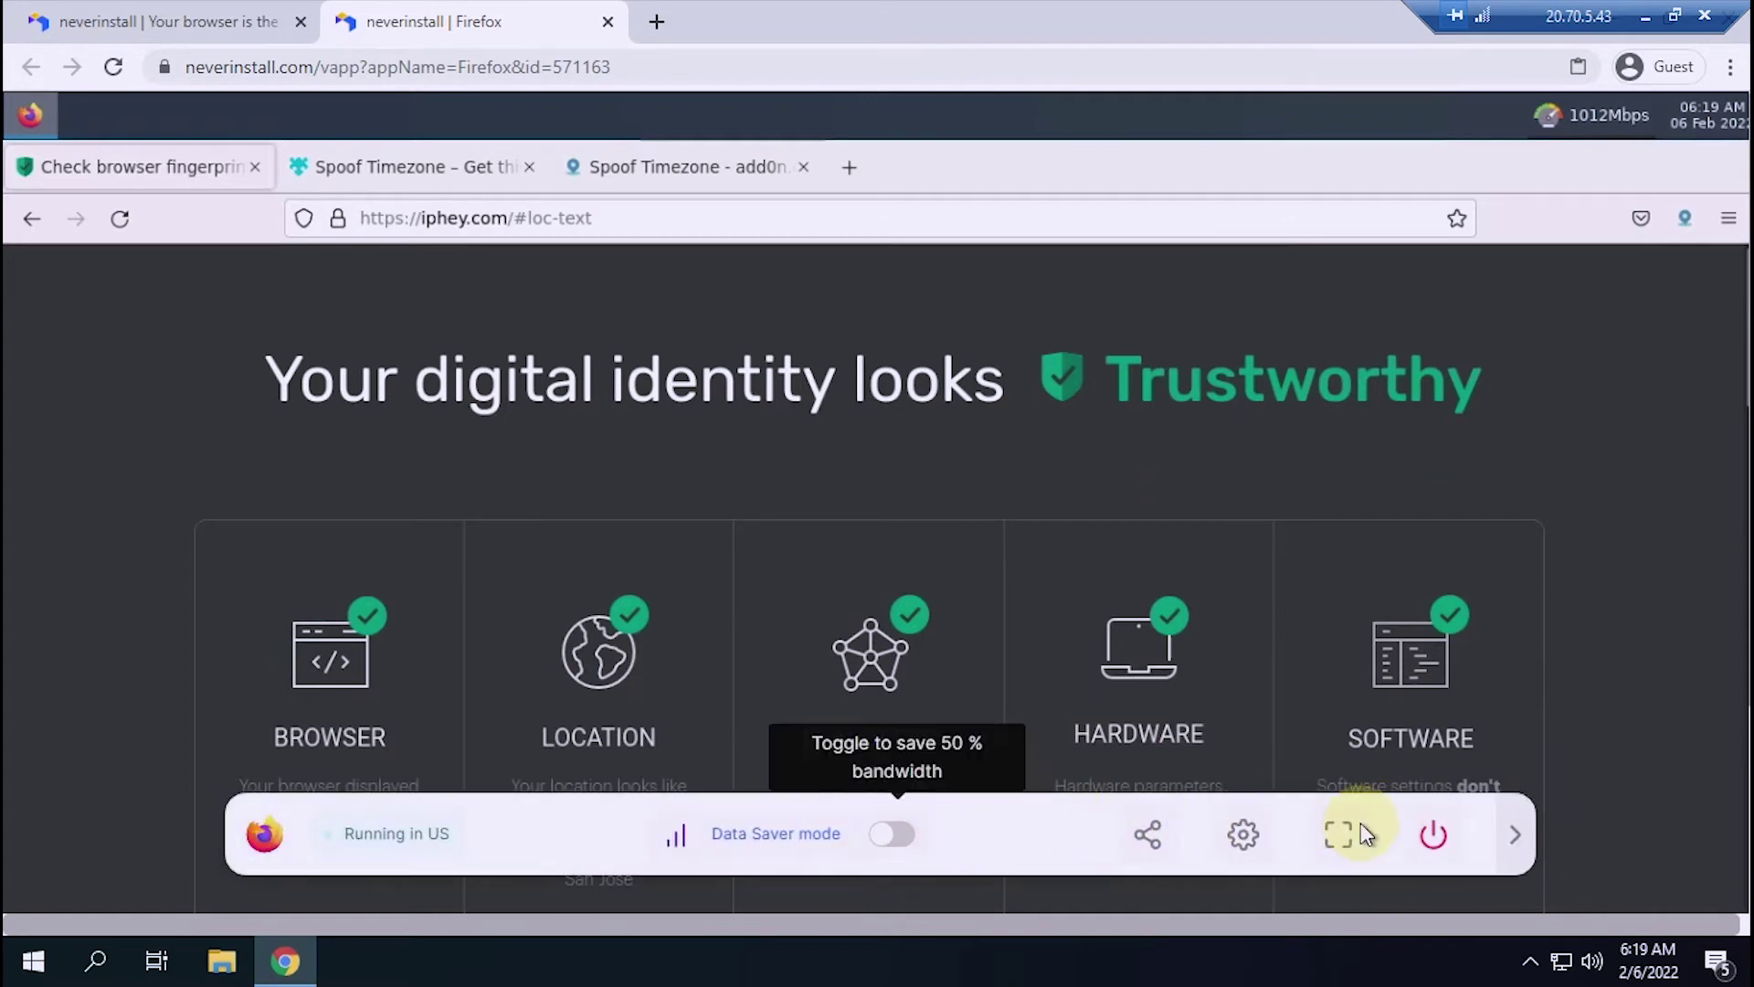
click(1339, 833)
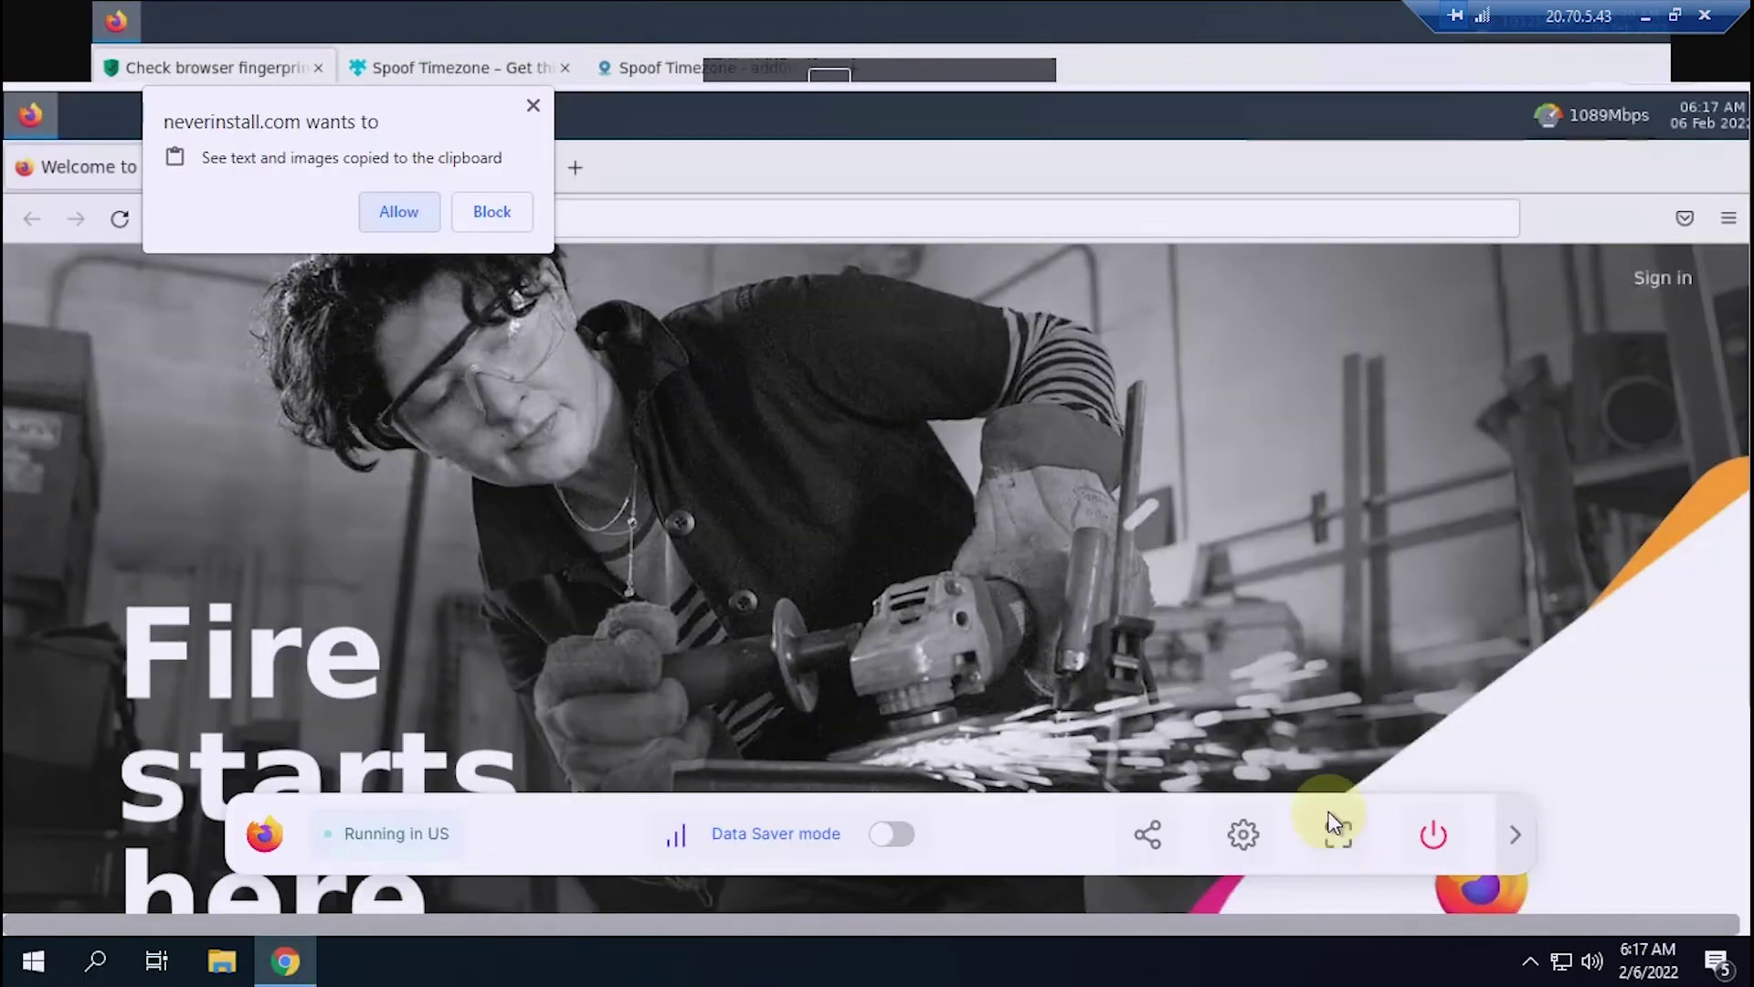
click(1339, 830)
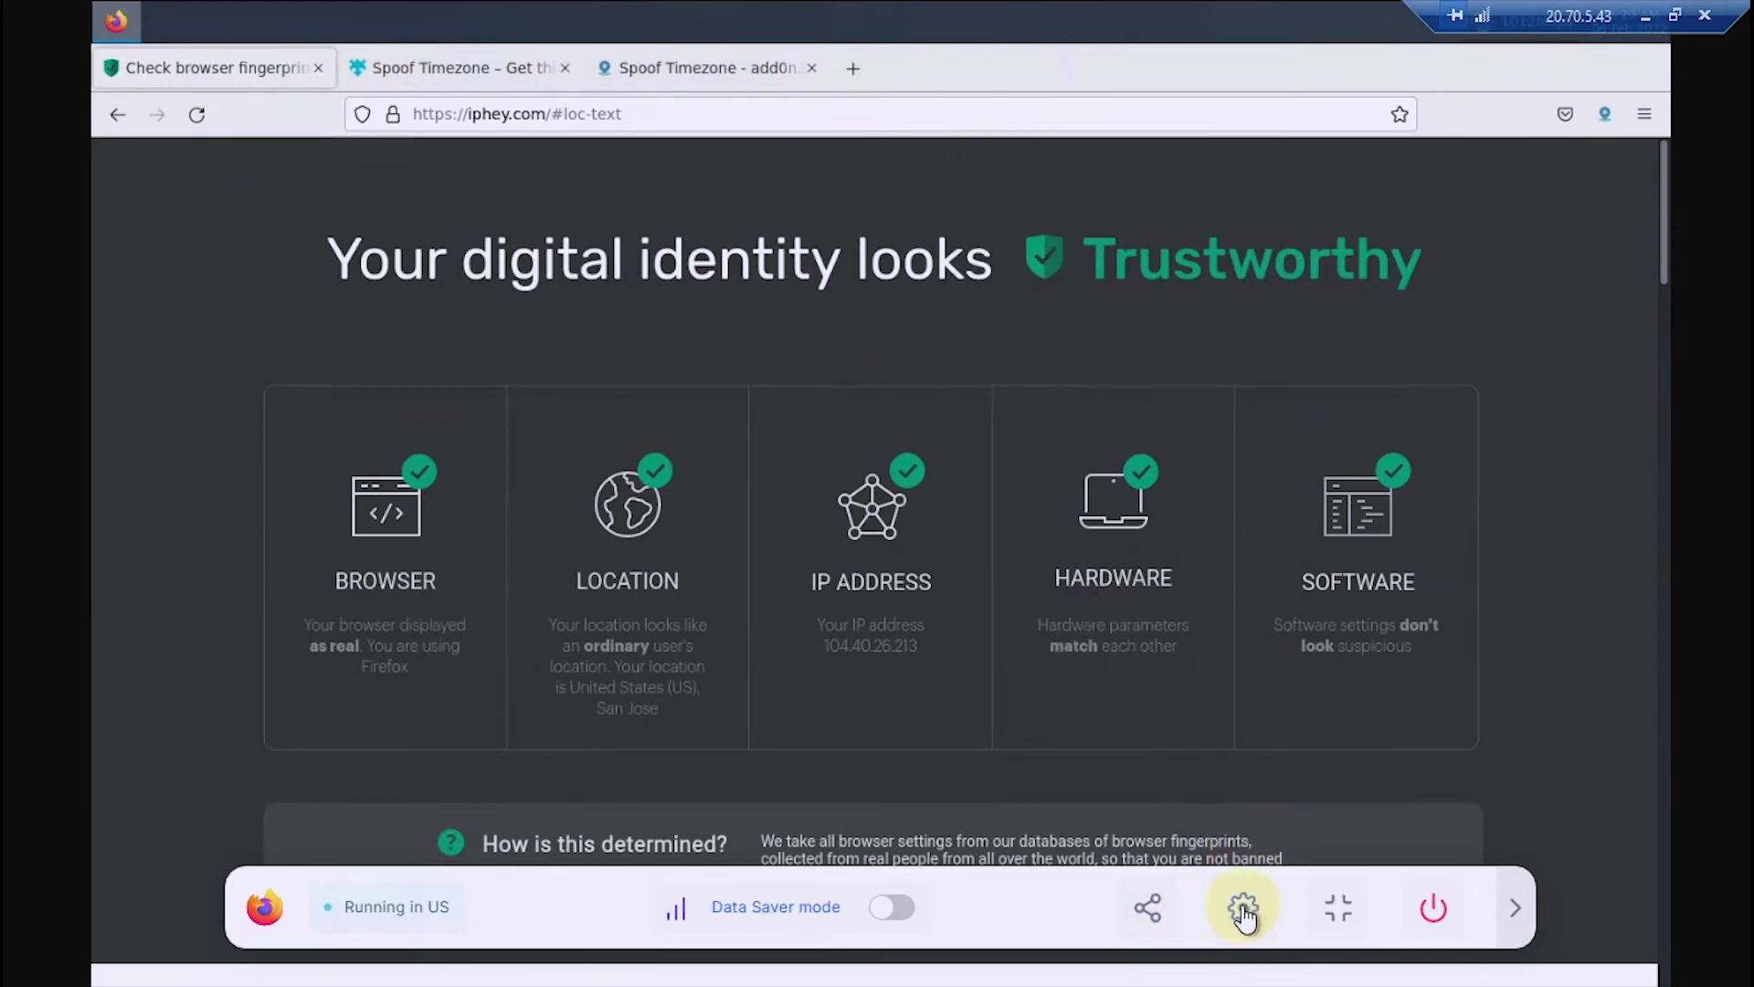
Turn on Save session in the space settings and close Settings.
click(1244, 909)
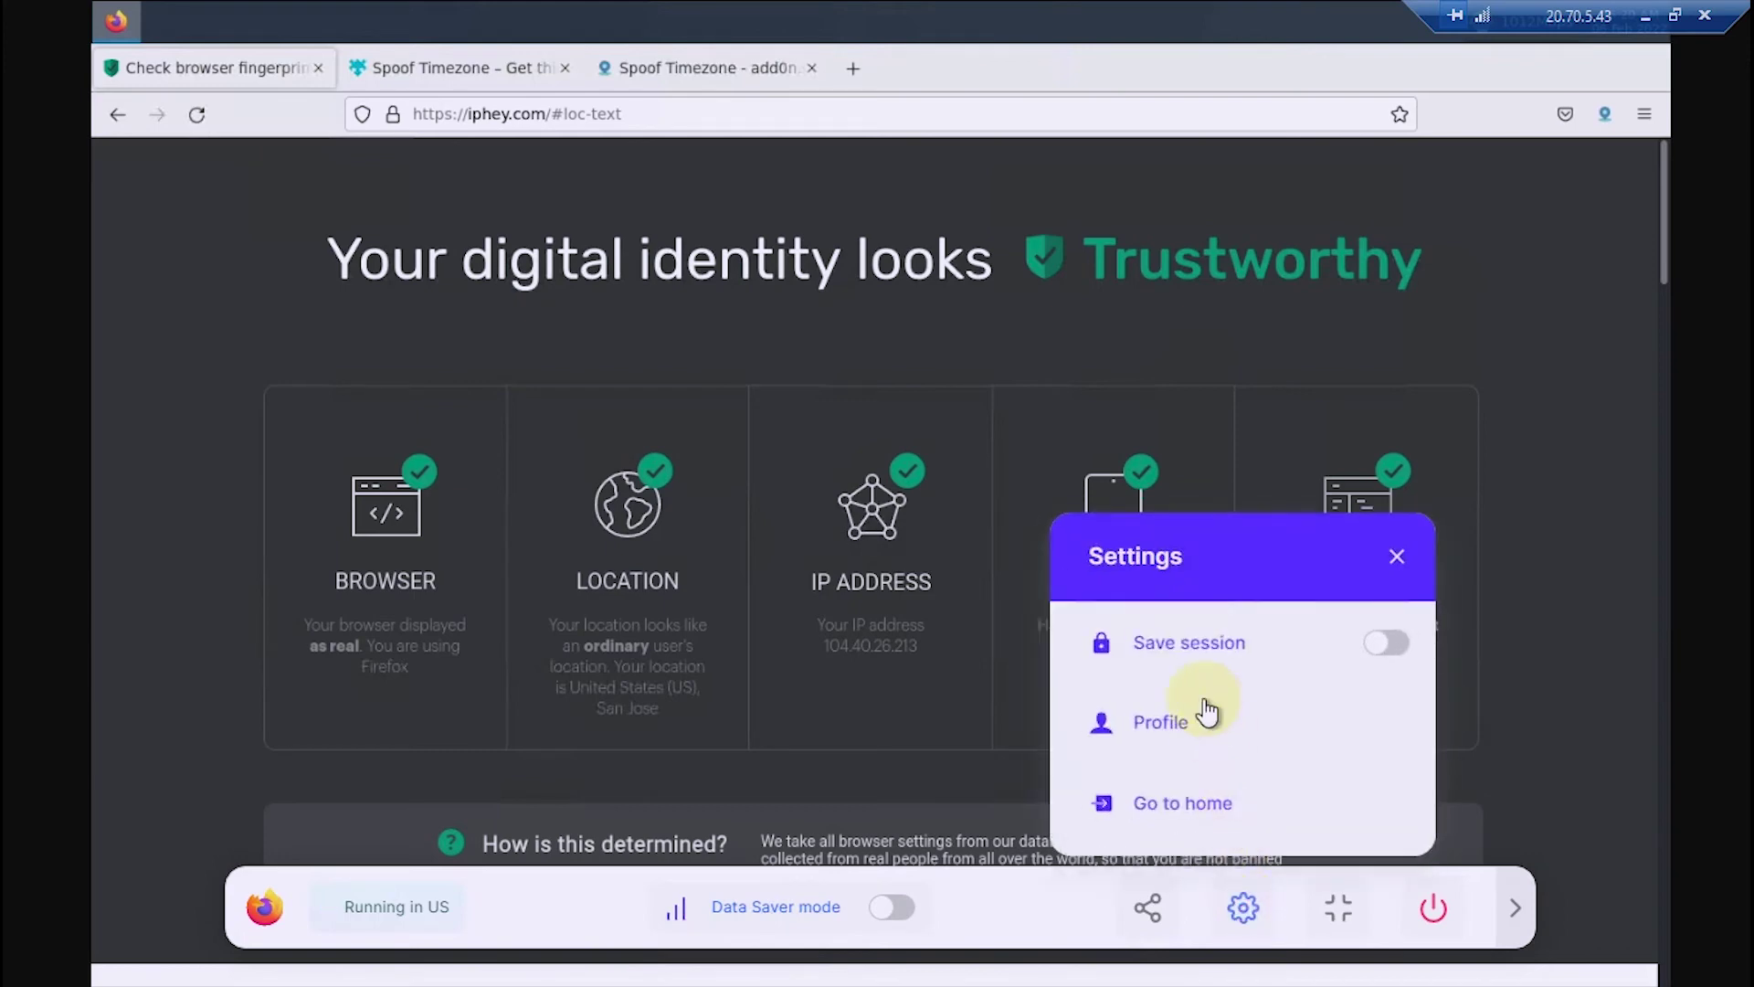
click(1390, 641)
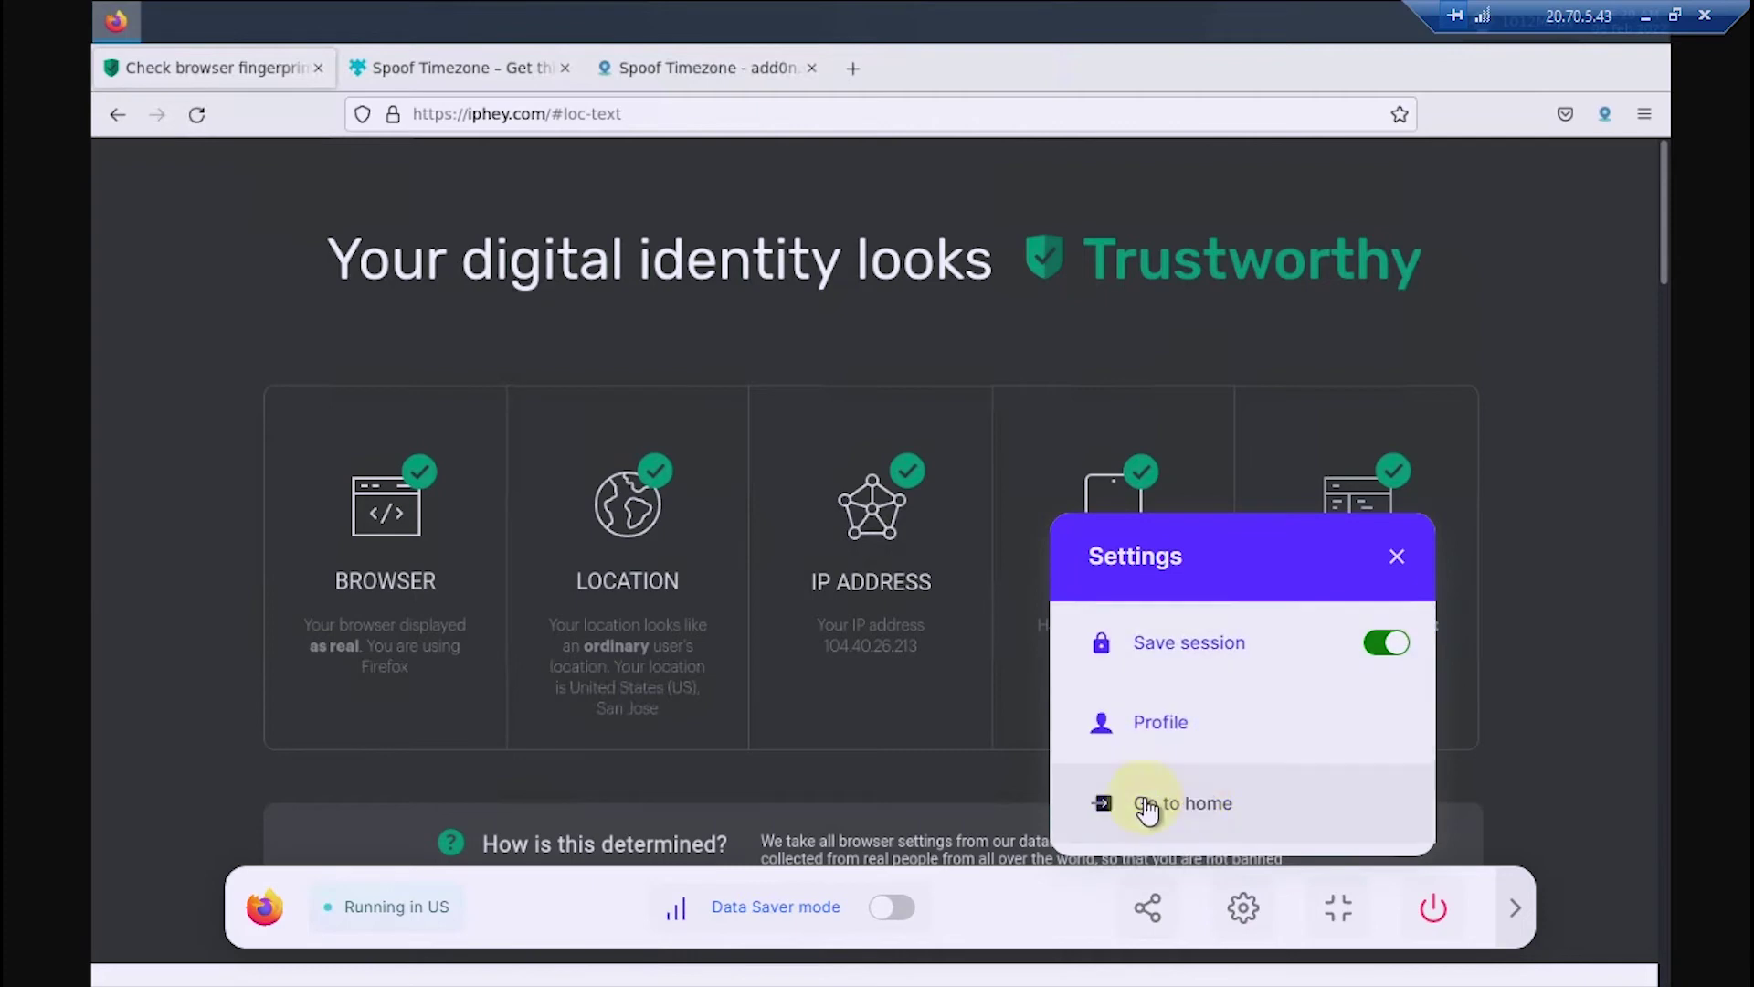
click(1245, 909)
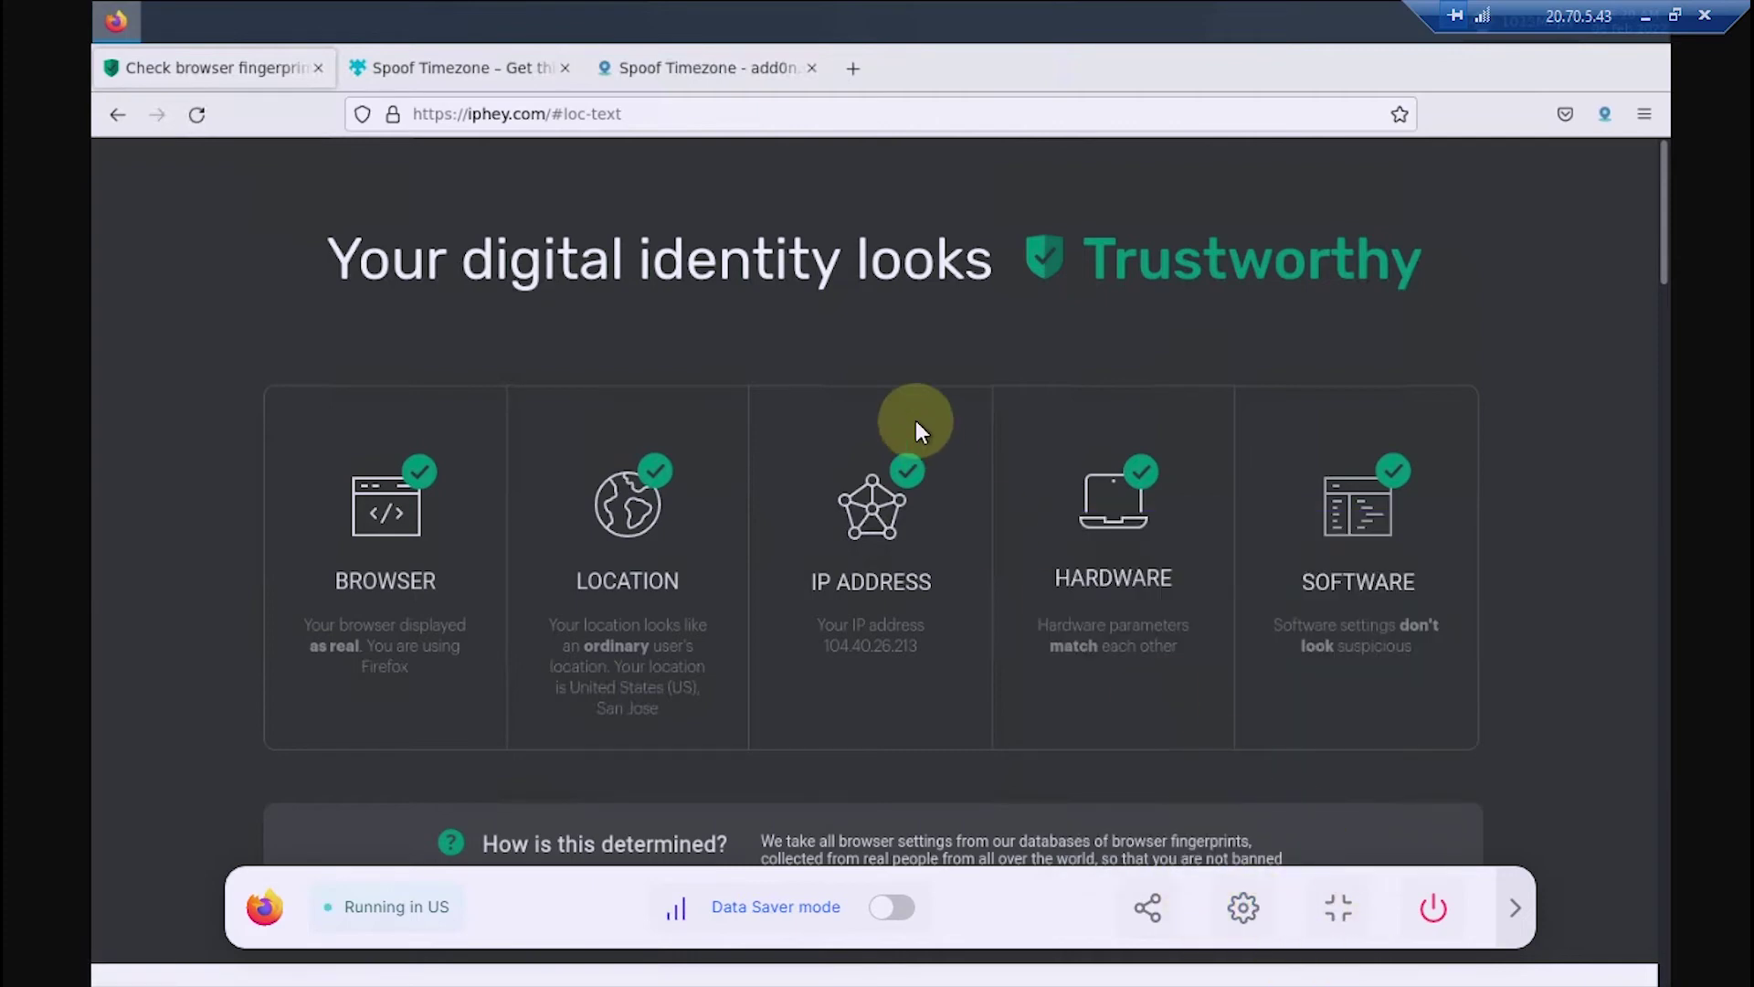
click(663, 117)
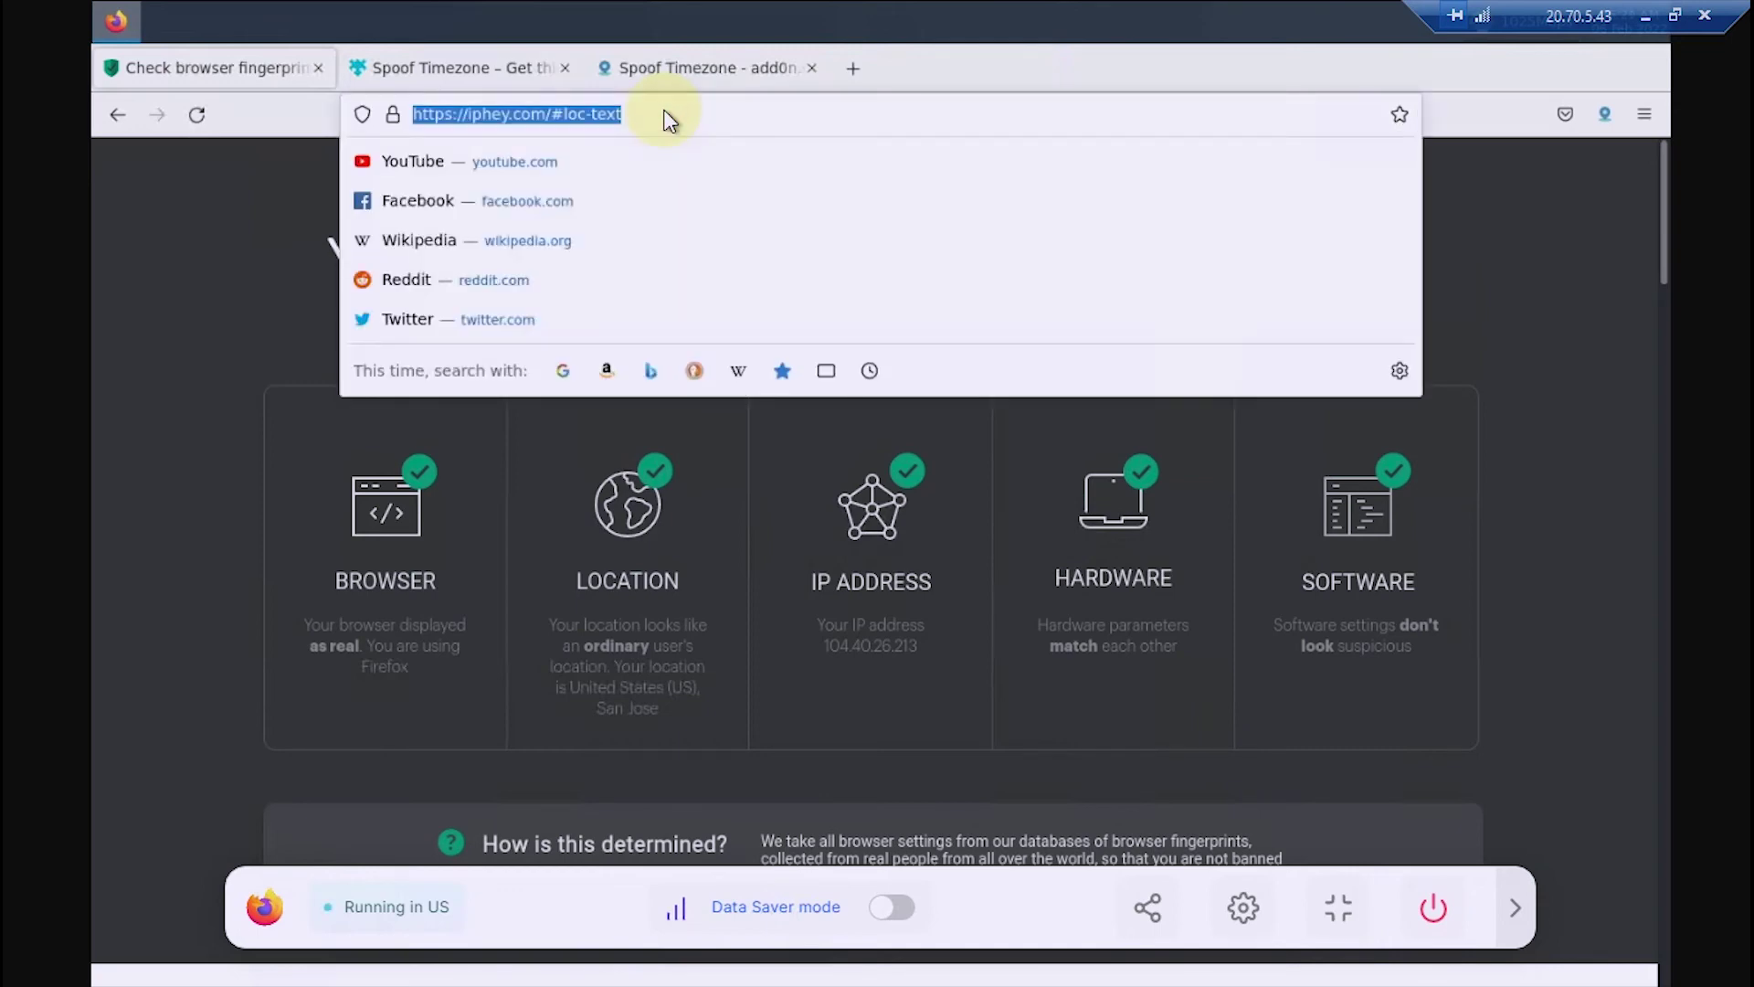
Open YouTube, then search 'speed test' in the add0n tab.
click(509, 162)
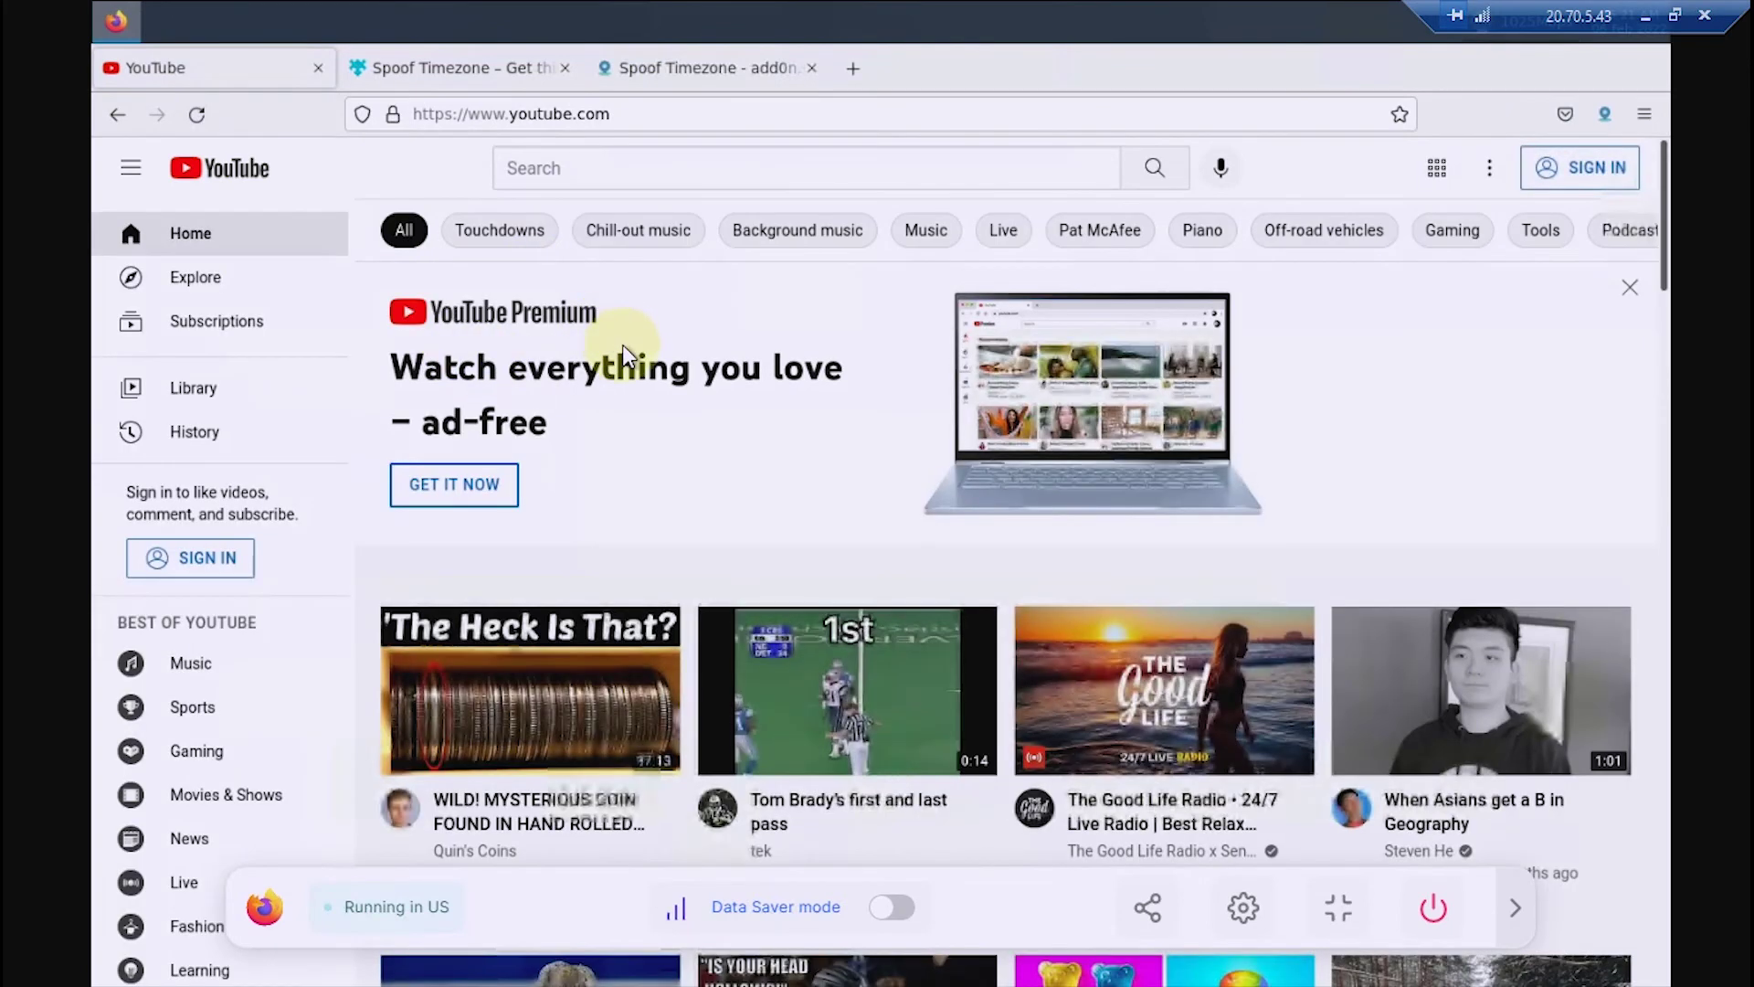
mouse_move(702, 67)
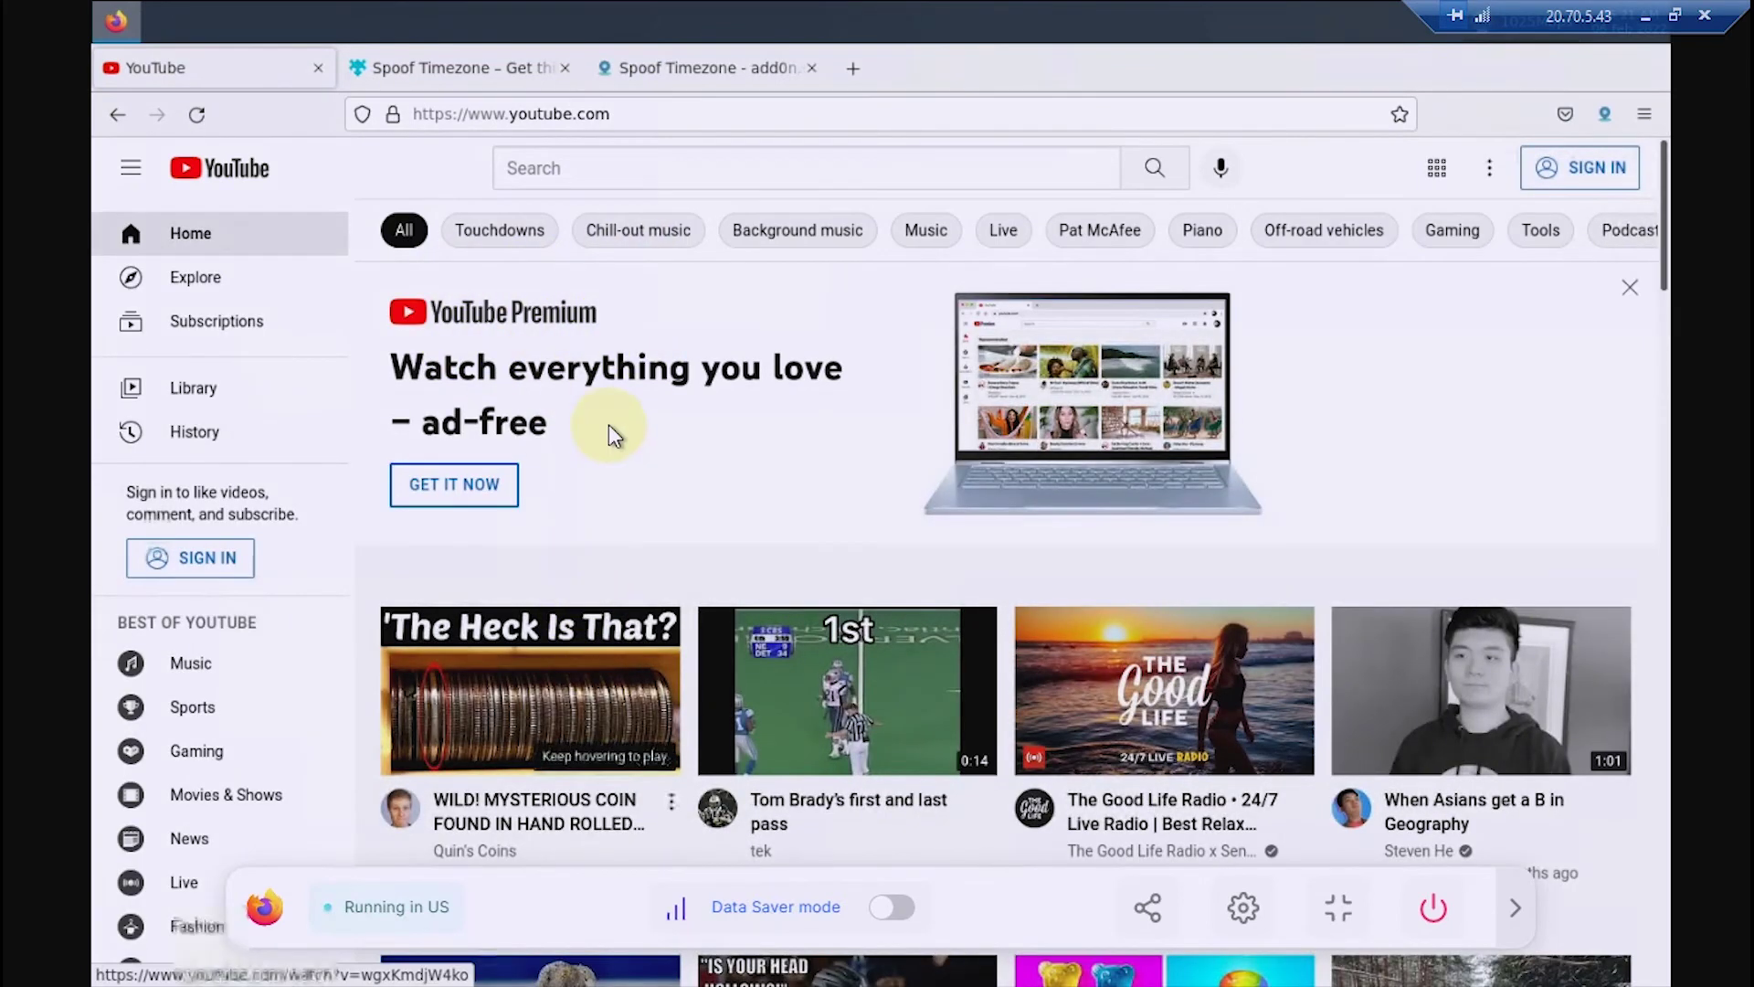
click(699, 67)
click(681, 114)
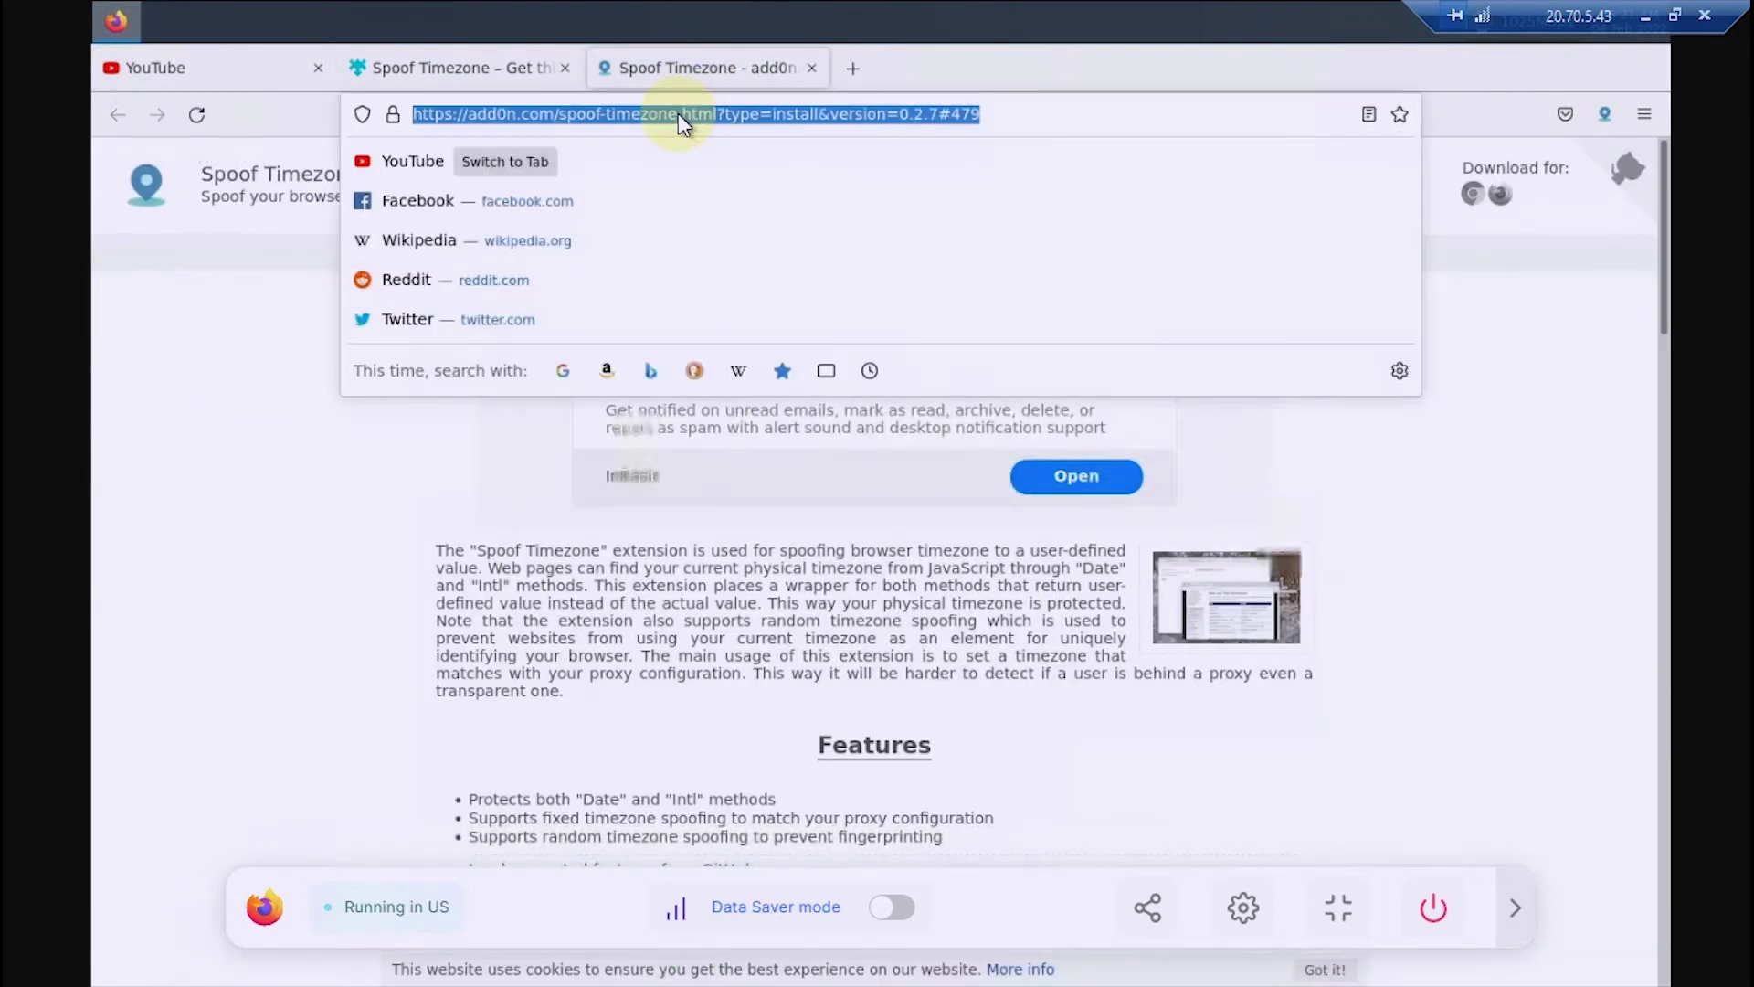
text(speed test)
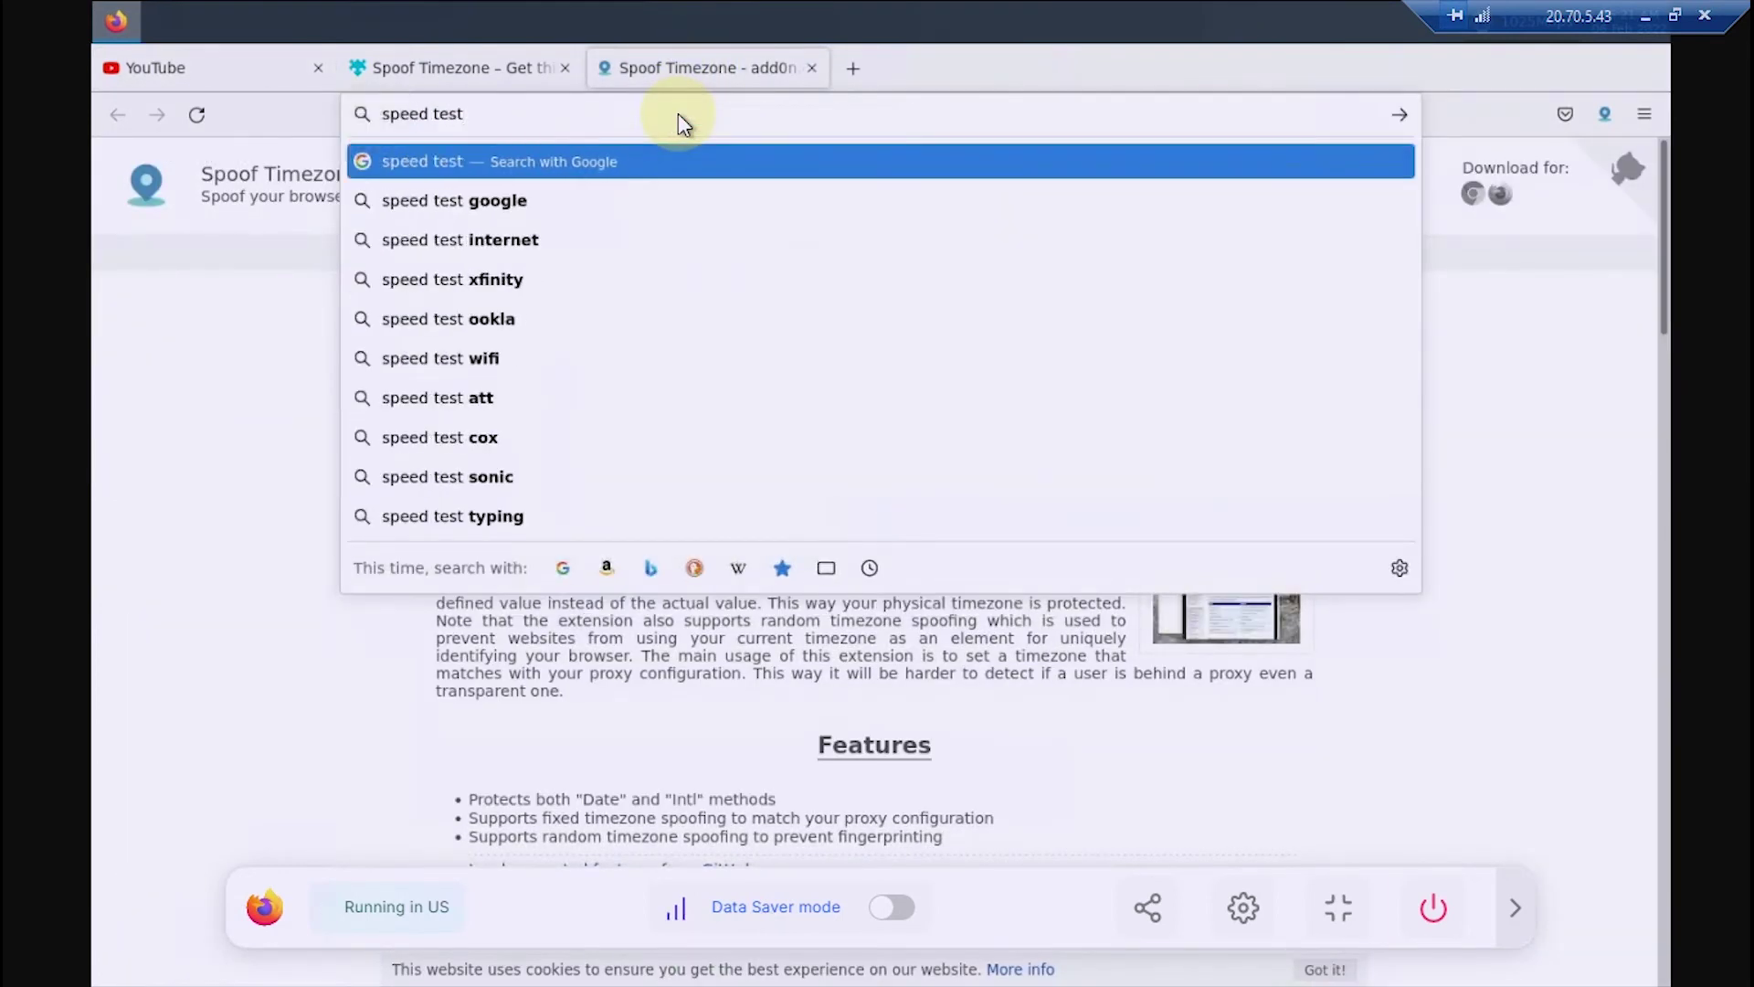
key(Return)
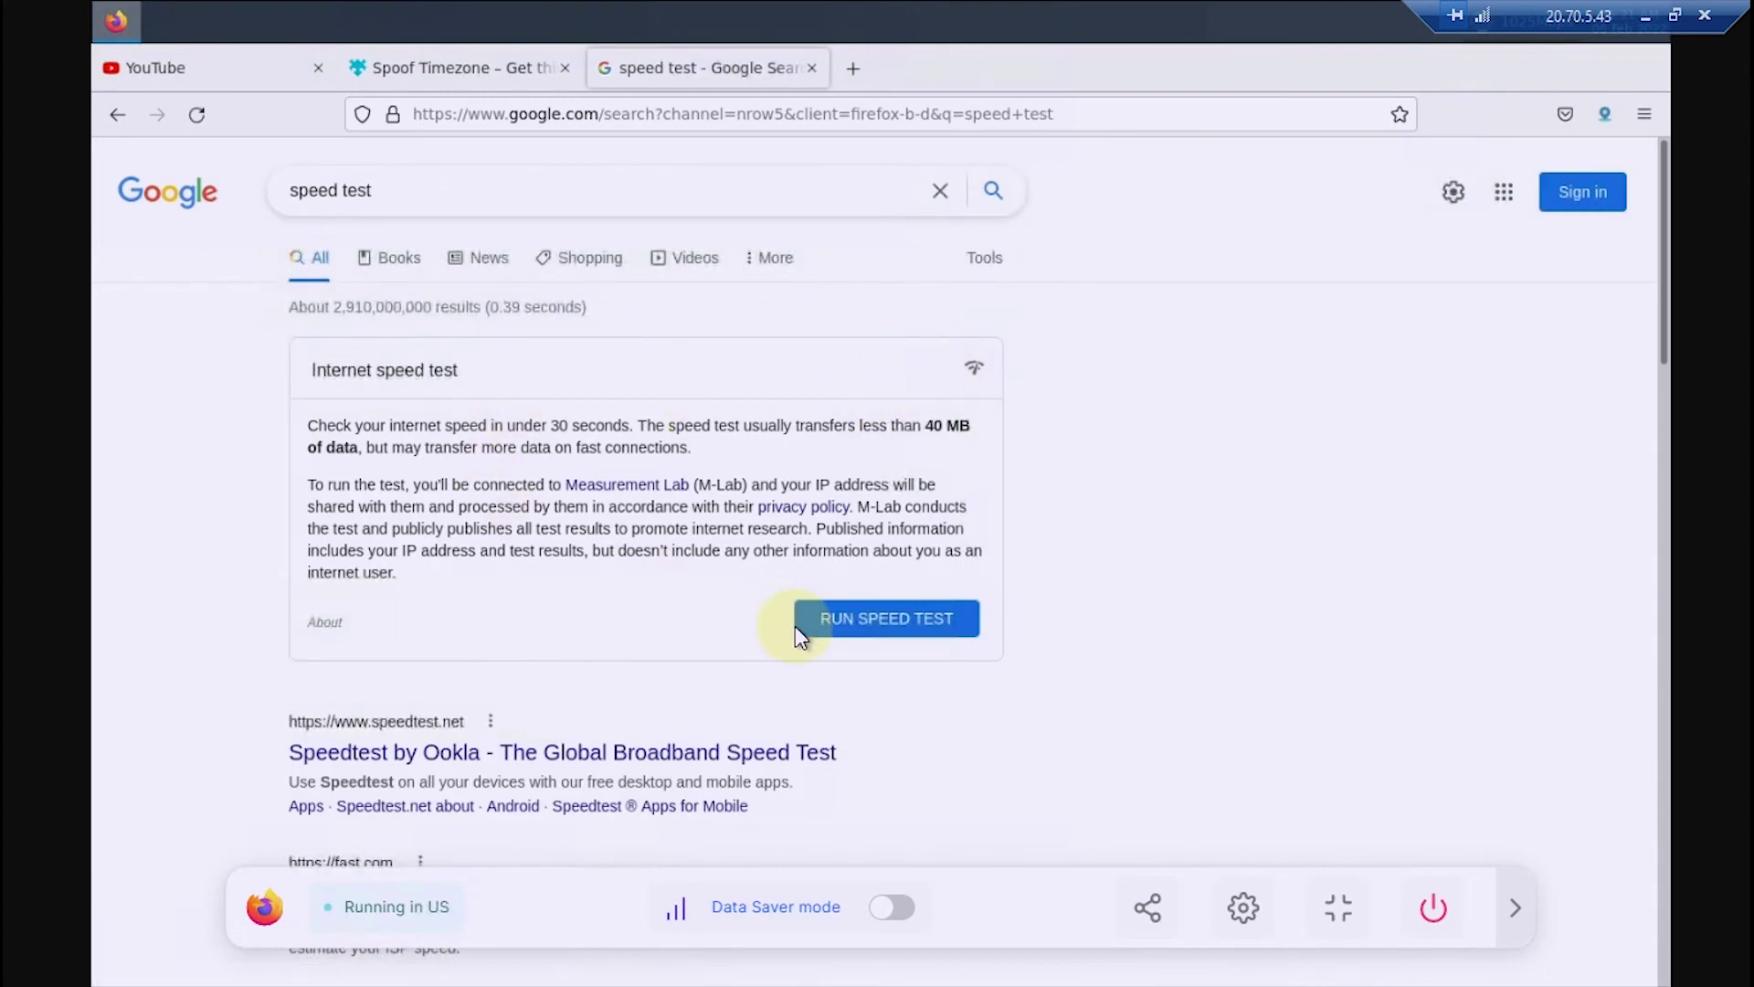
Run the speed test (631.2 Mbps down, 875.8 Mbps up) and return to the YouTube tab.
click(850, 618)
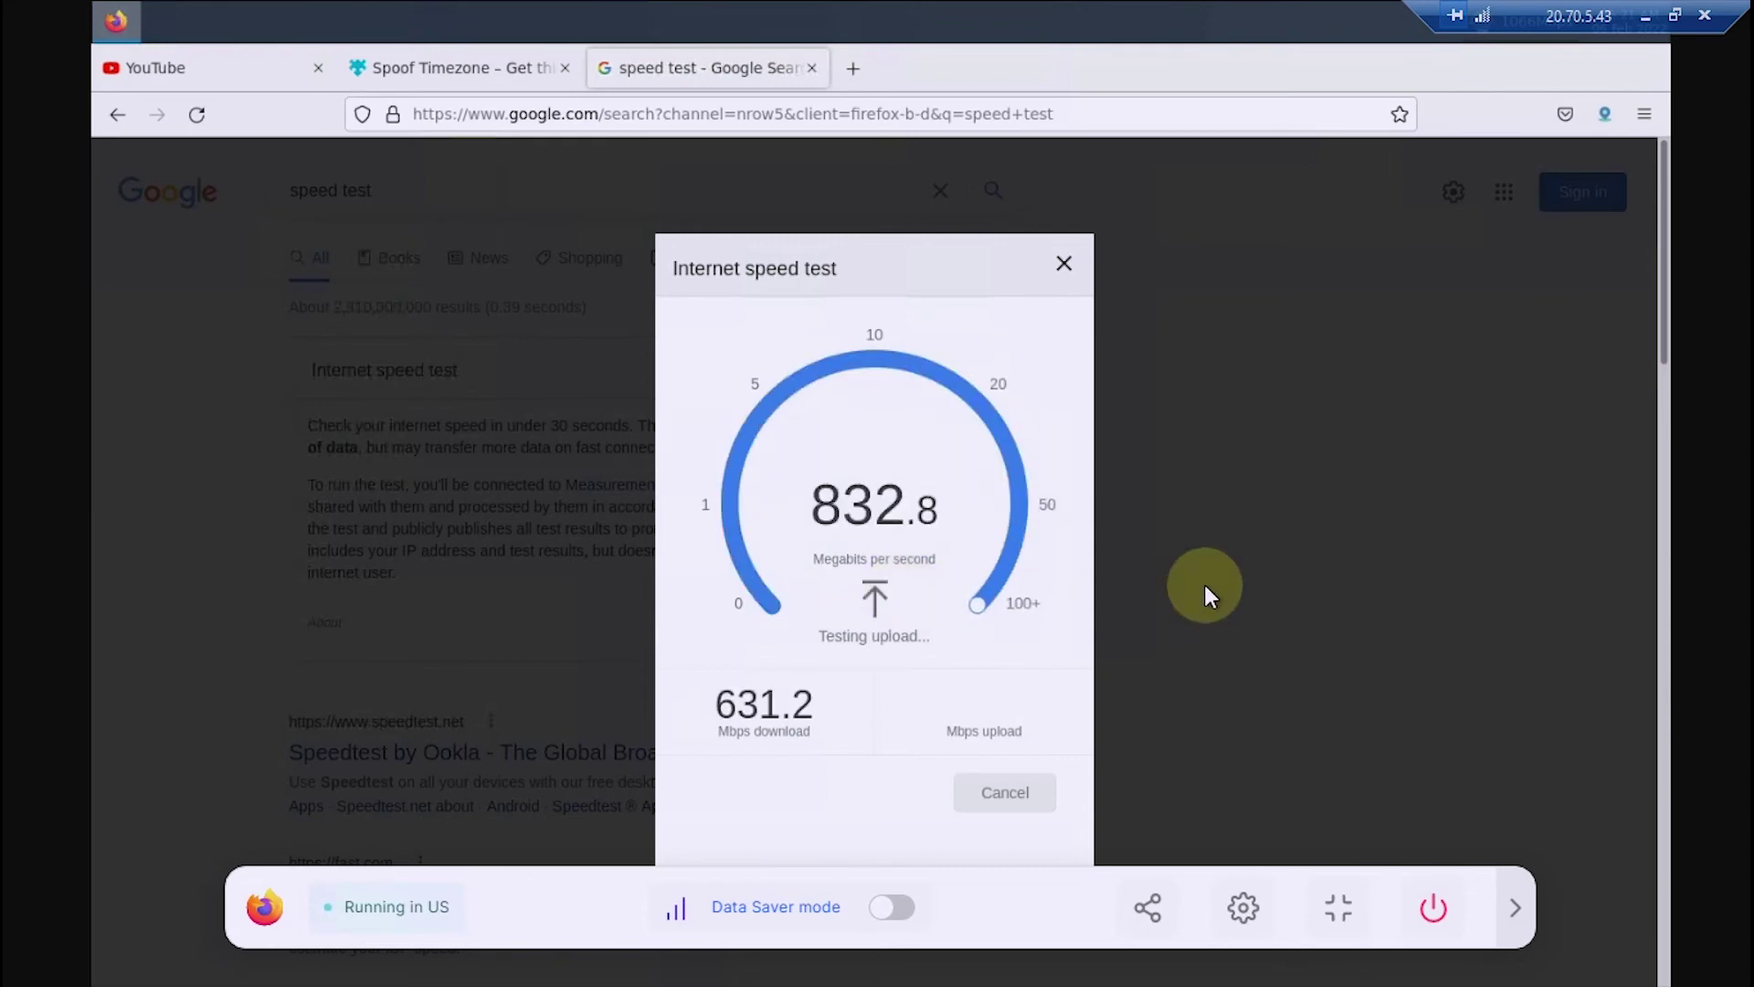
click(1512, 907)
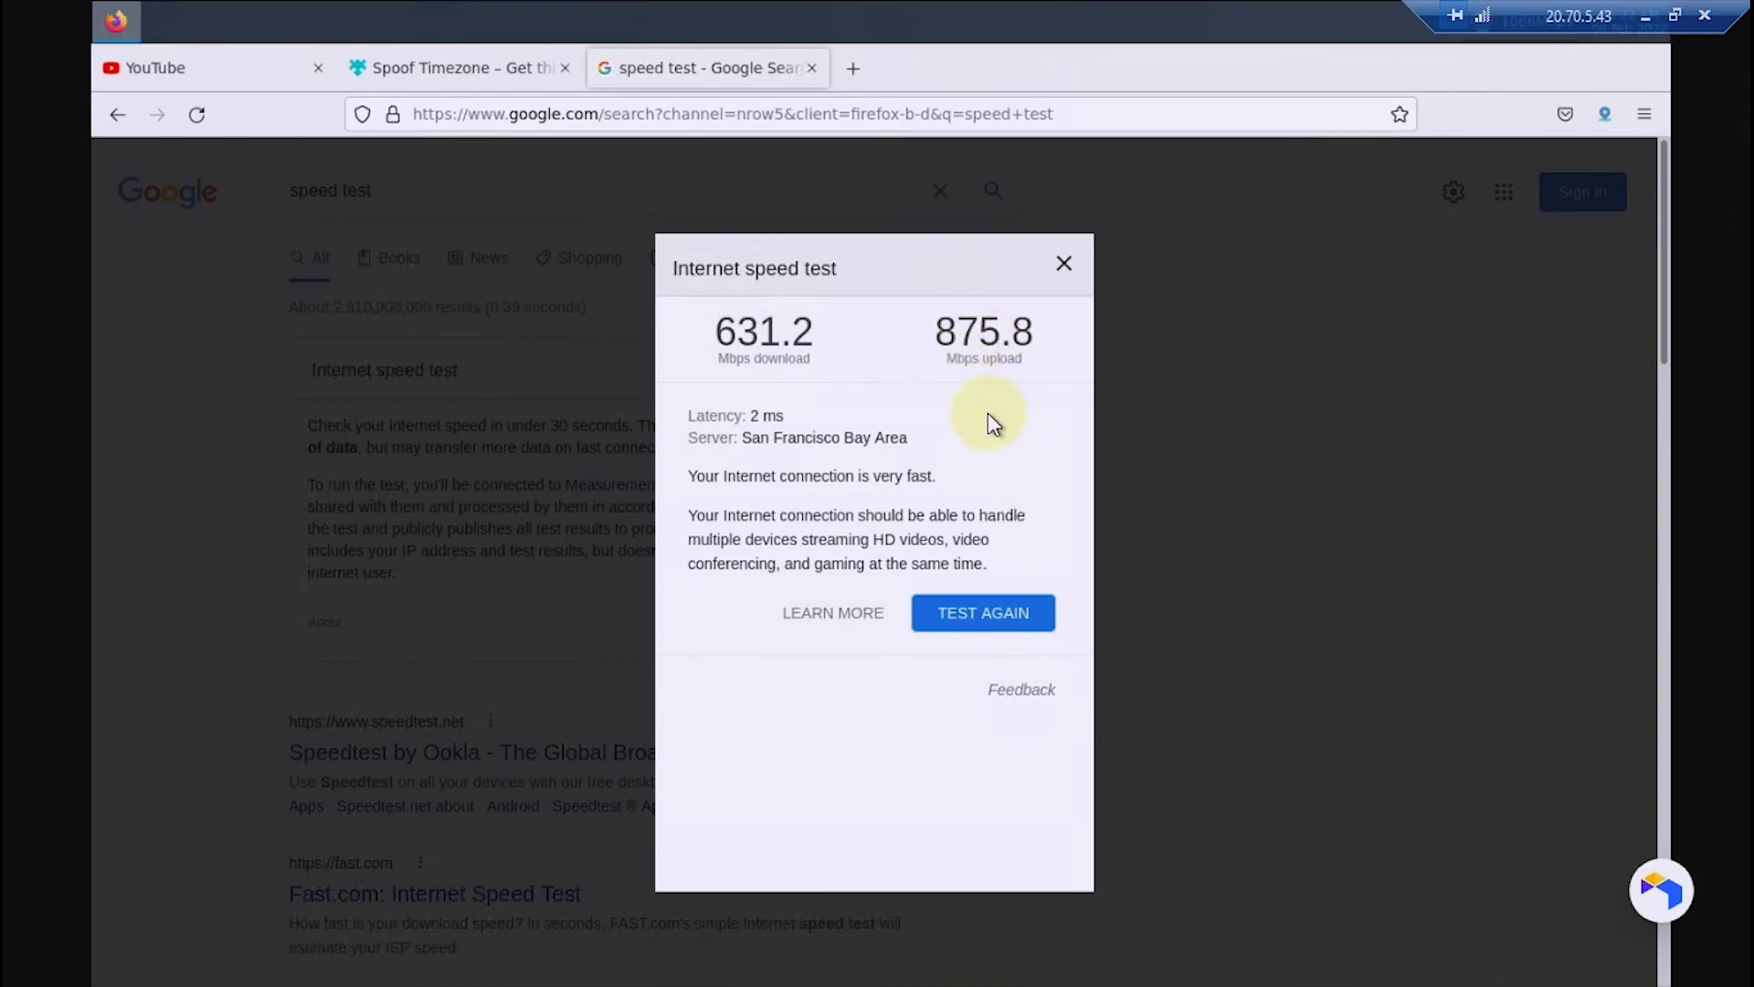
click(245, 70)
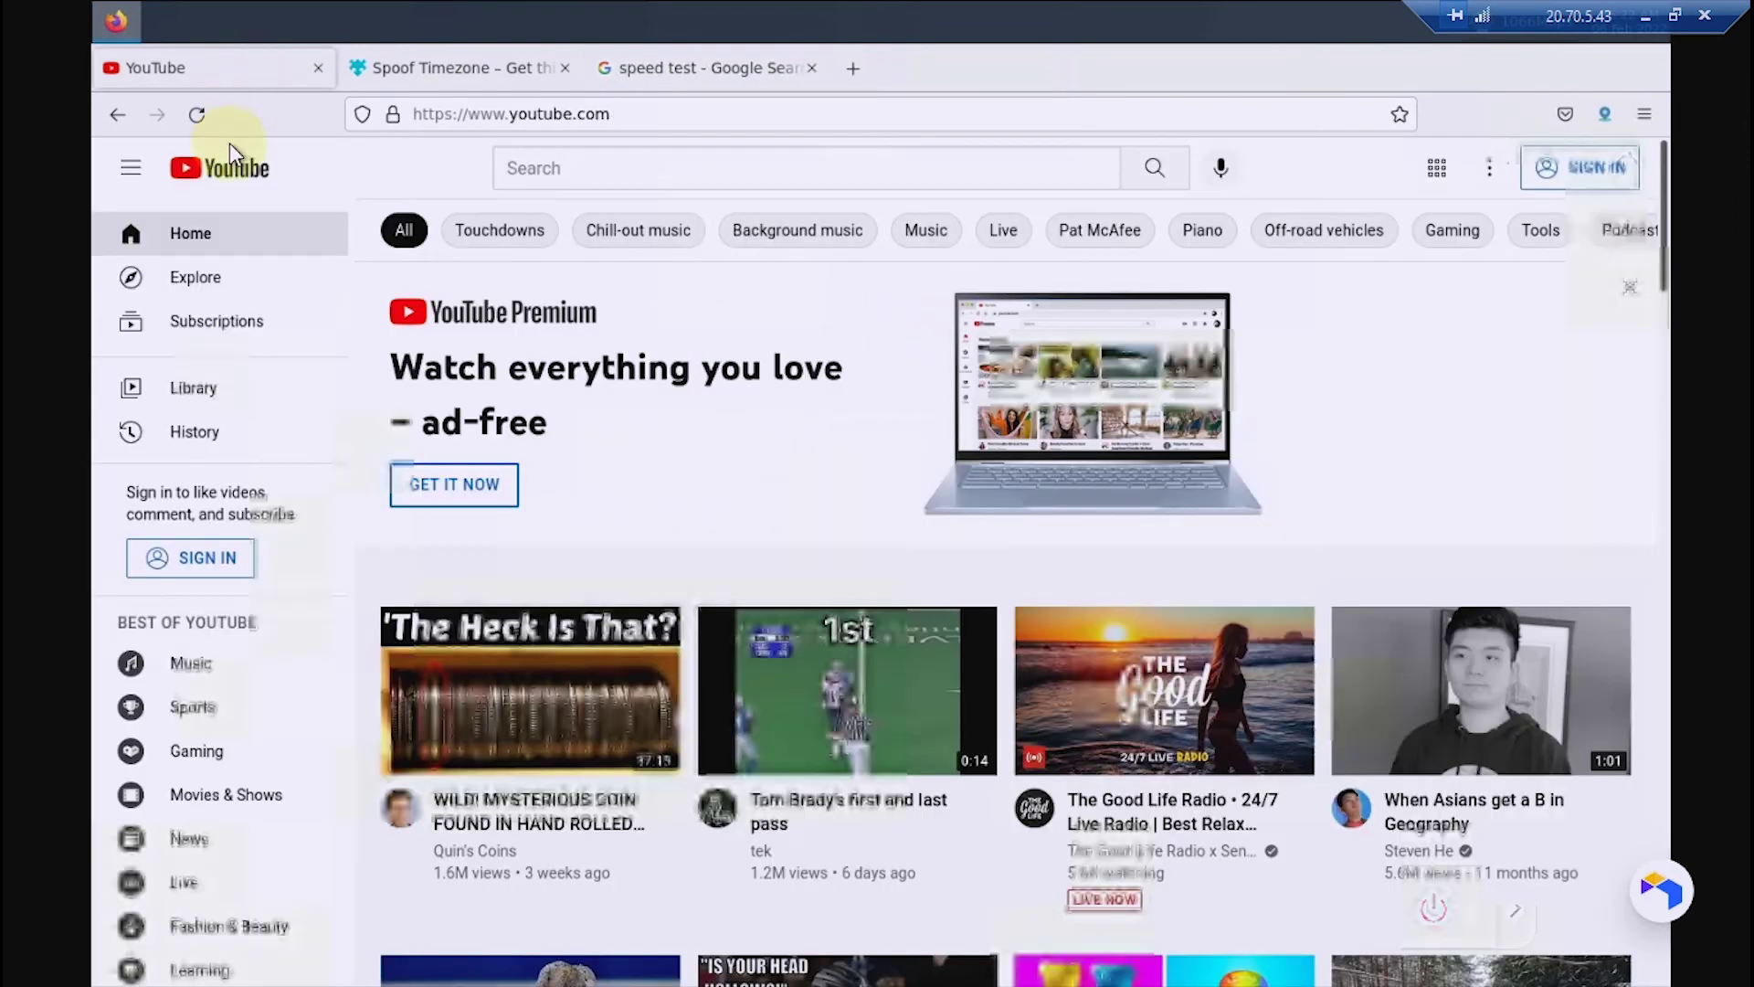
Switch YouTube to Dark theme via Appearance, then bring back the space dock.
click(1491, 171)
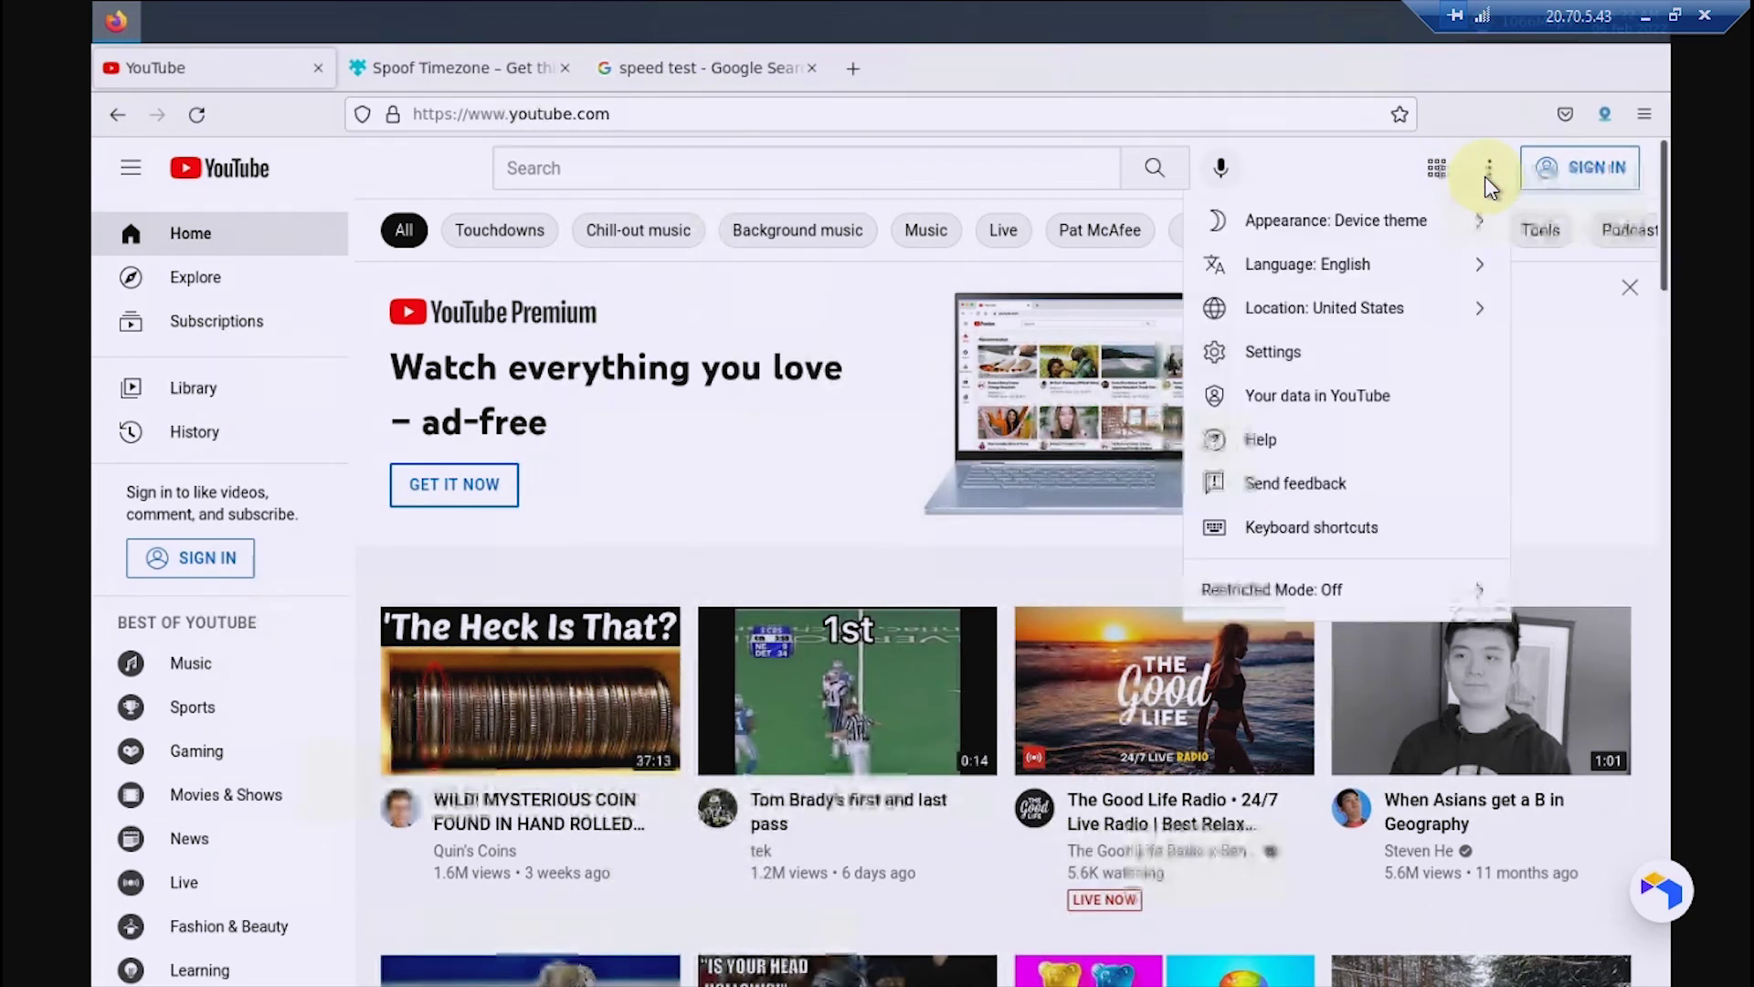
click(1436, 236)
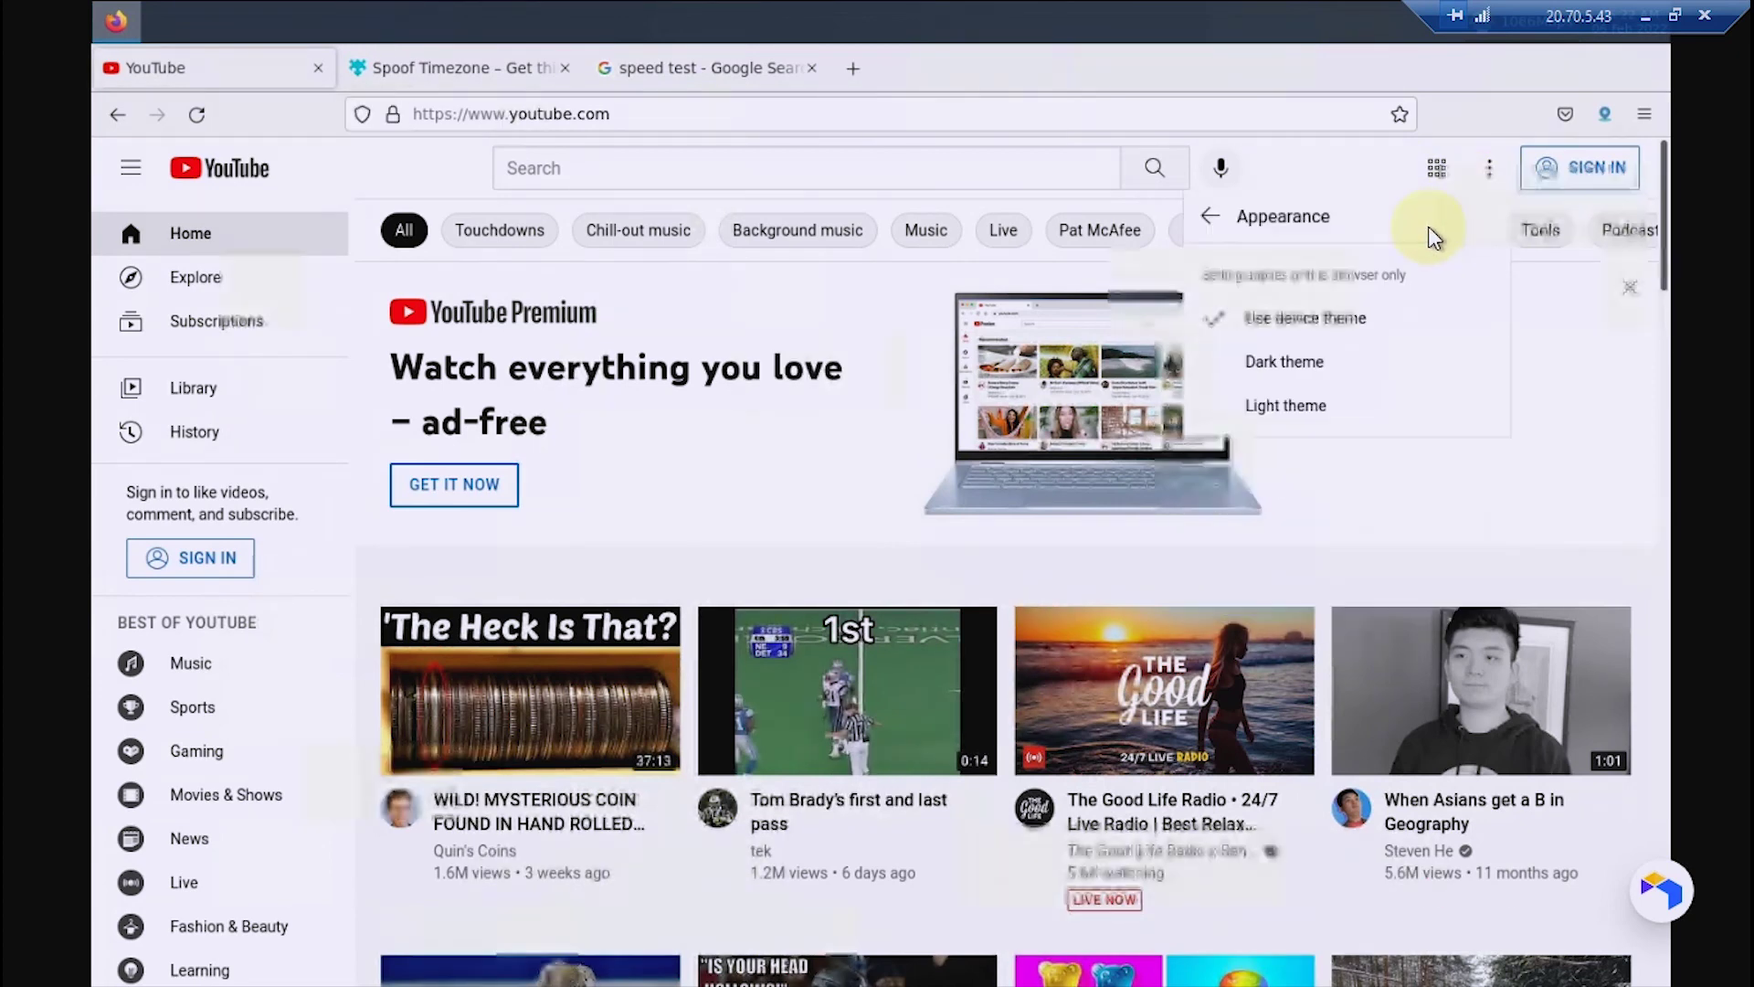
click(1285, 362)
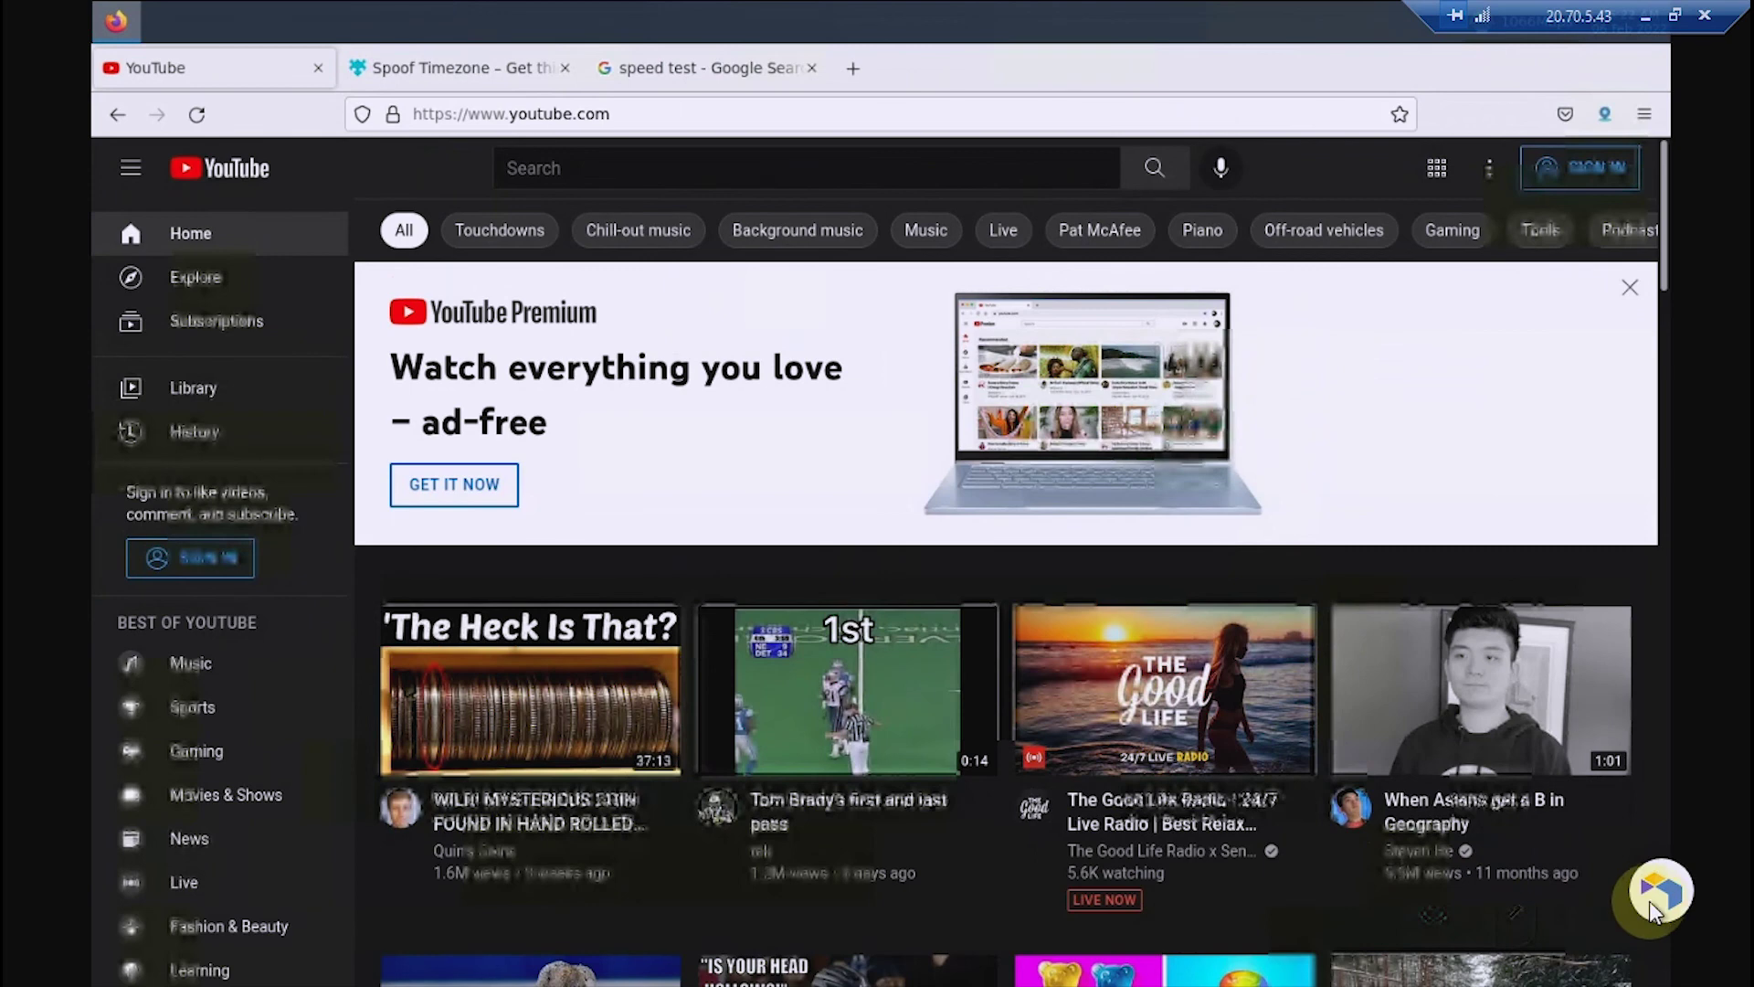
mouse_move(1481, 809)
click(1524, 884)
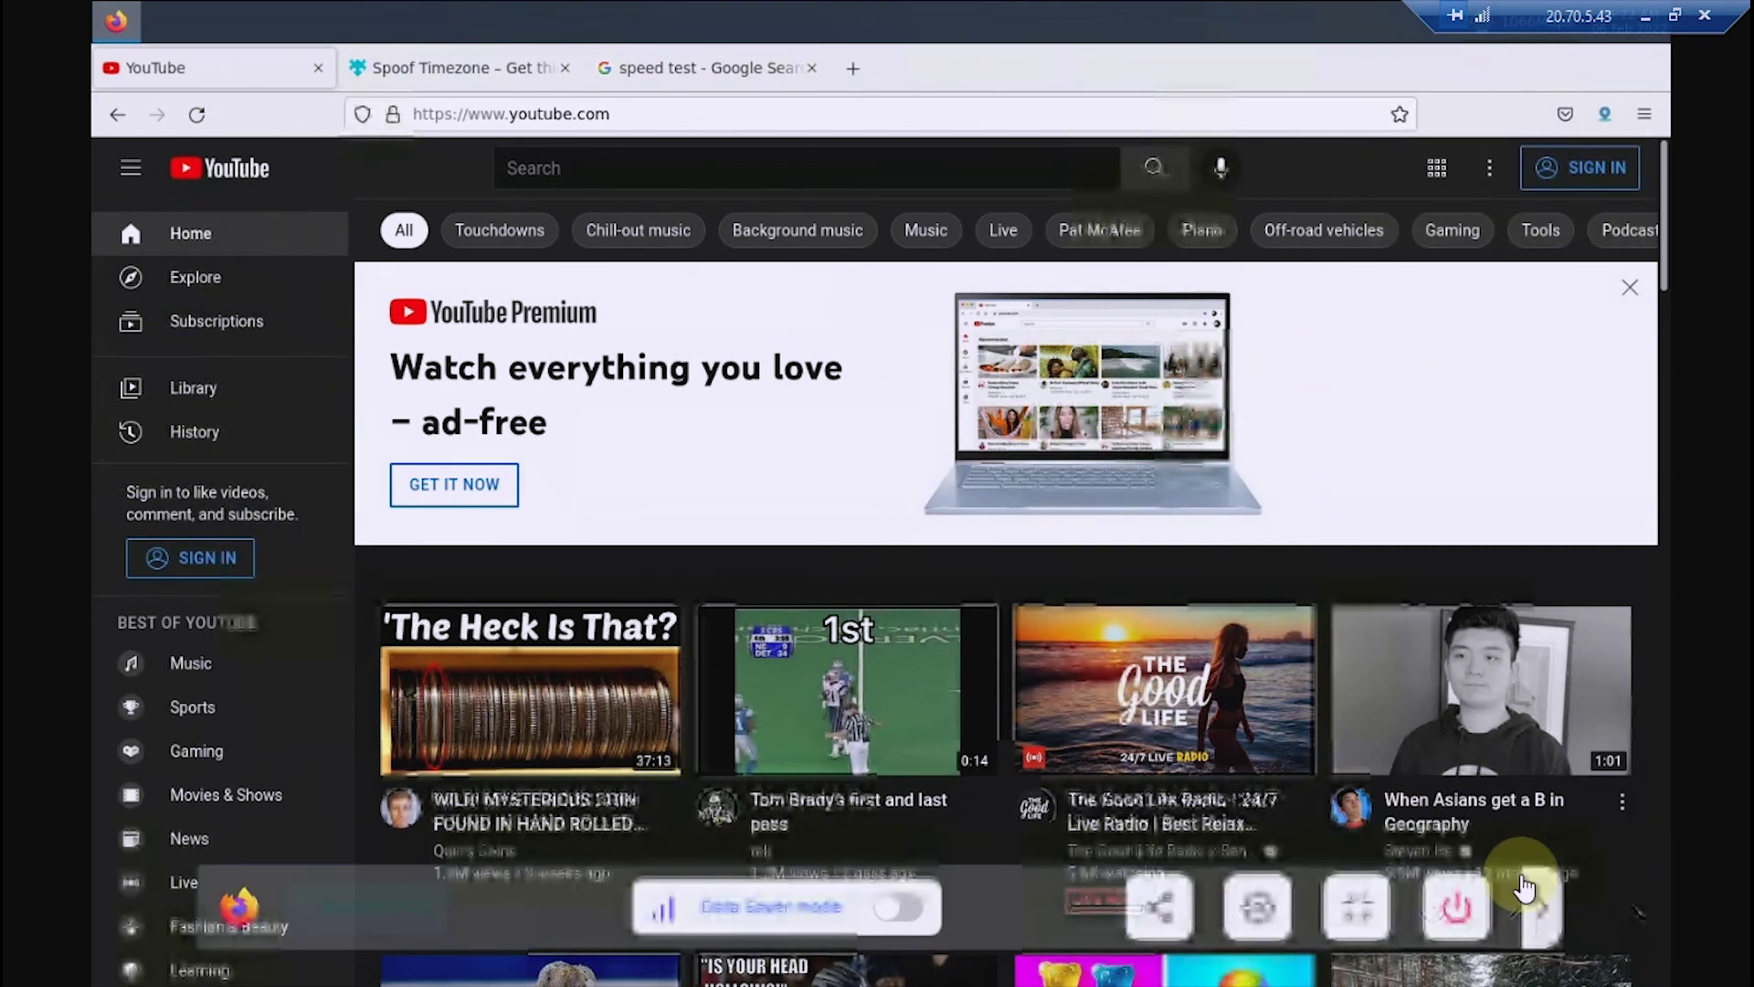
Power off the Firefox space and reload My Spaces to show it pausing.
click(1435, 916)
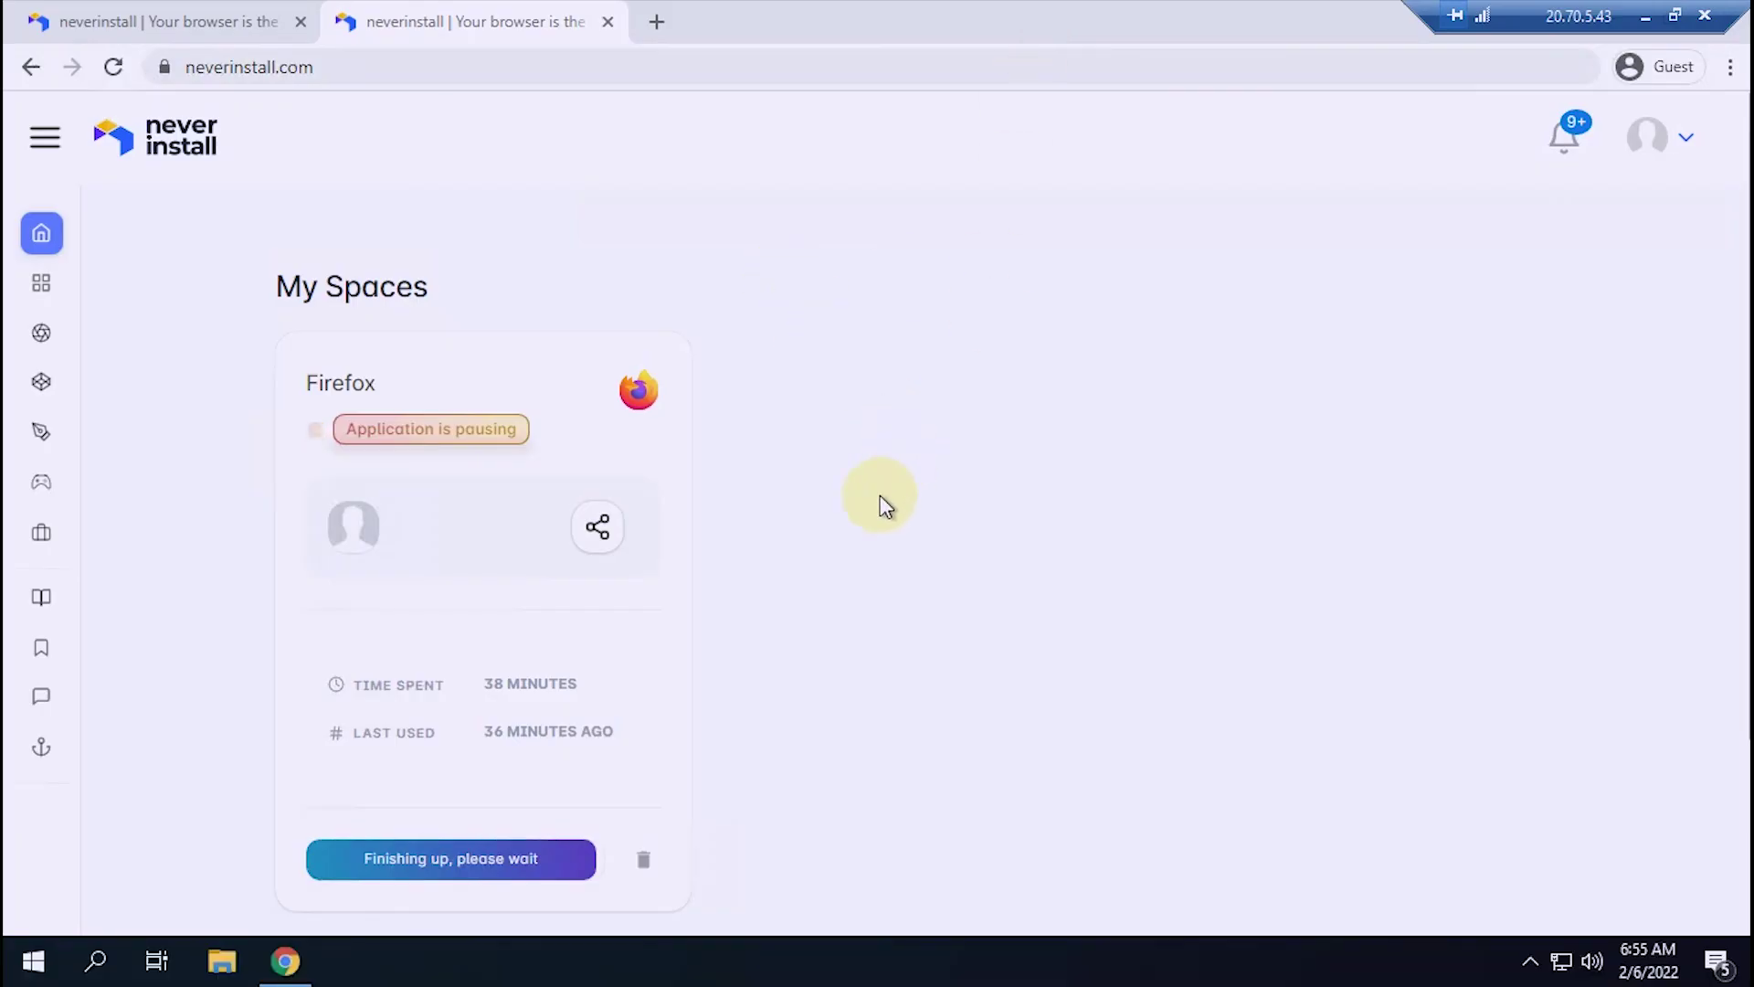
mouse_move(483, 625)
click(113, 66)
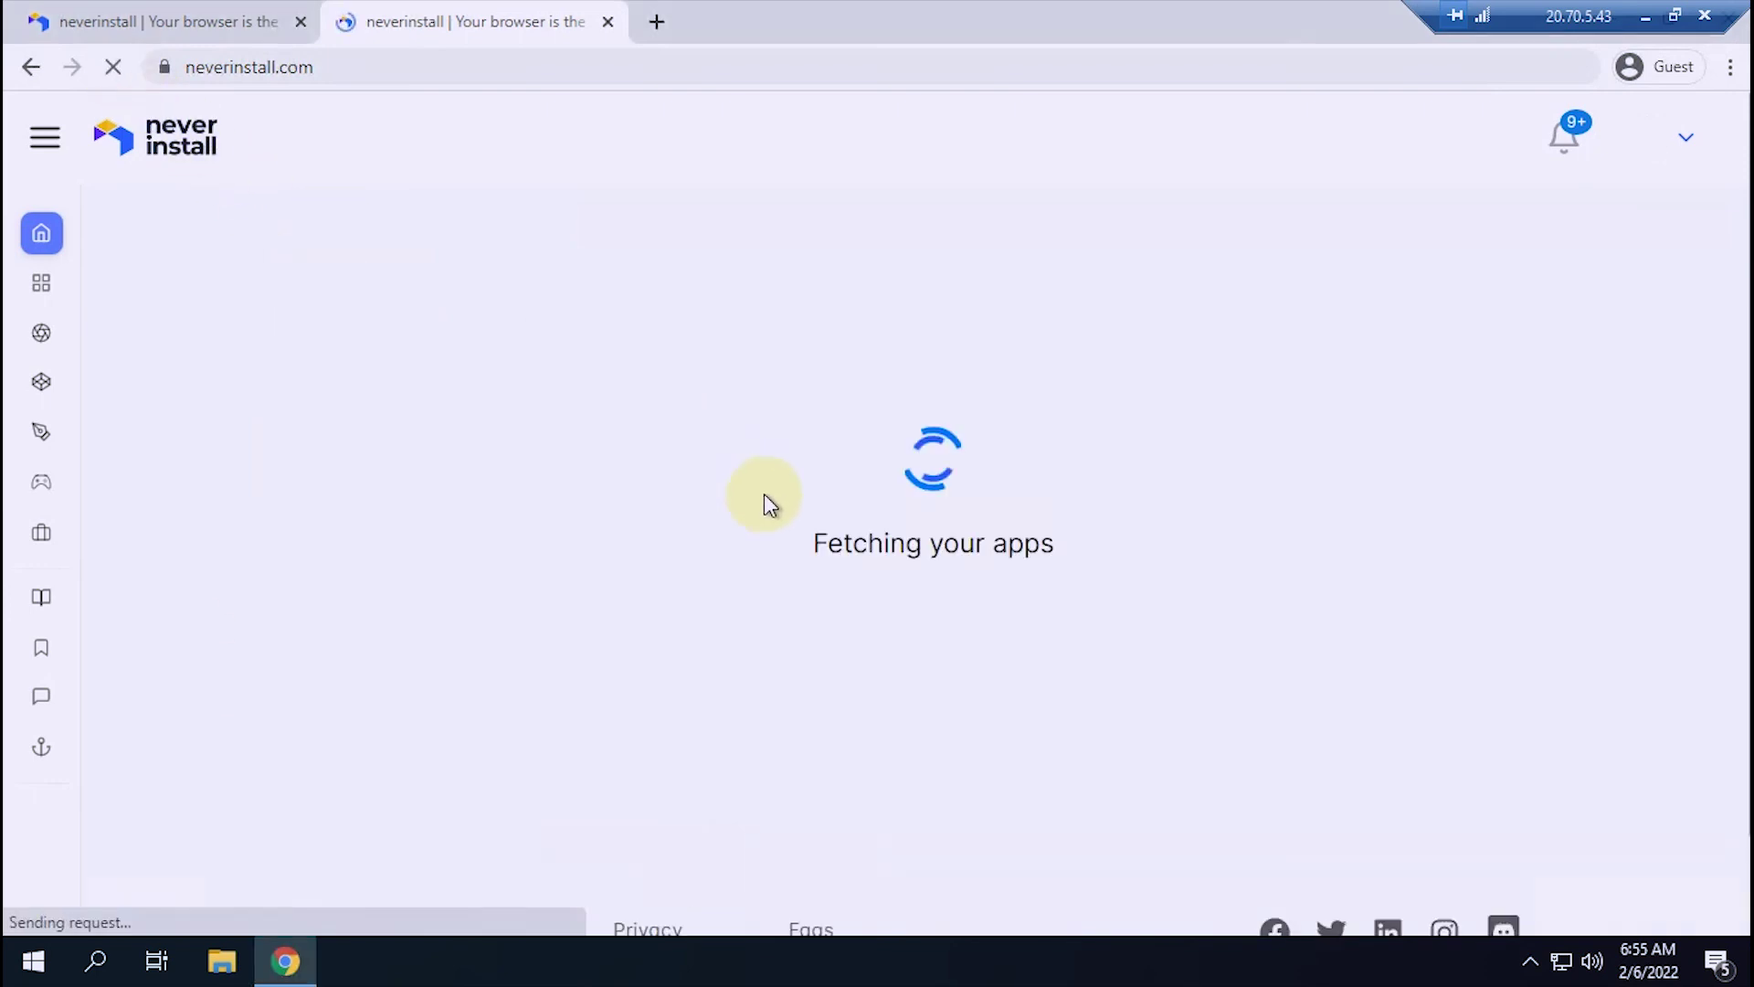